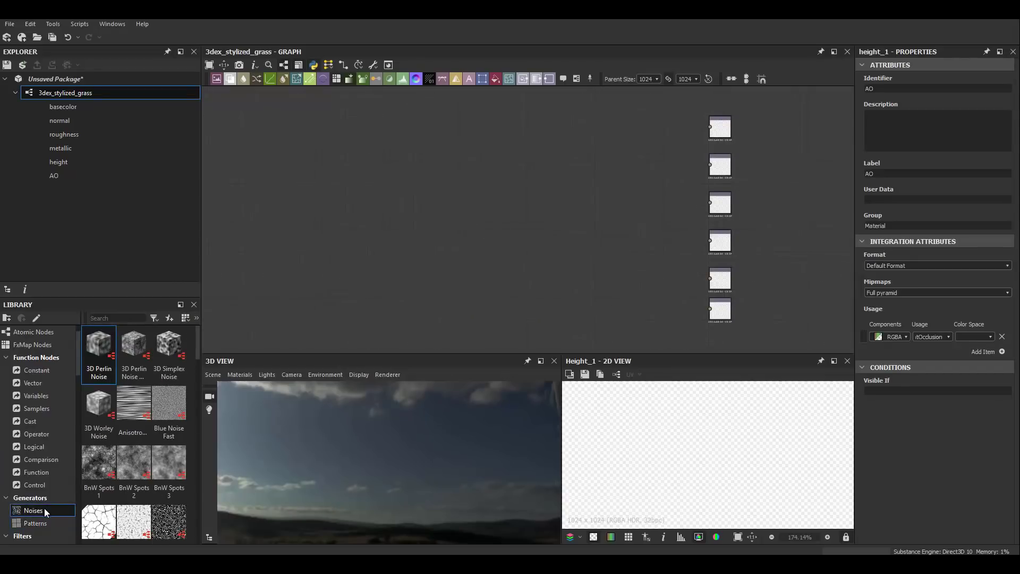
- Add Waveform 1 from the Noises library and follow it with a Blur HQ Grayscale
scroll(44, 510, "down", 1)
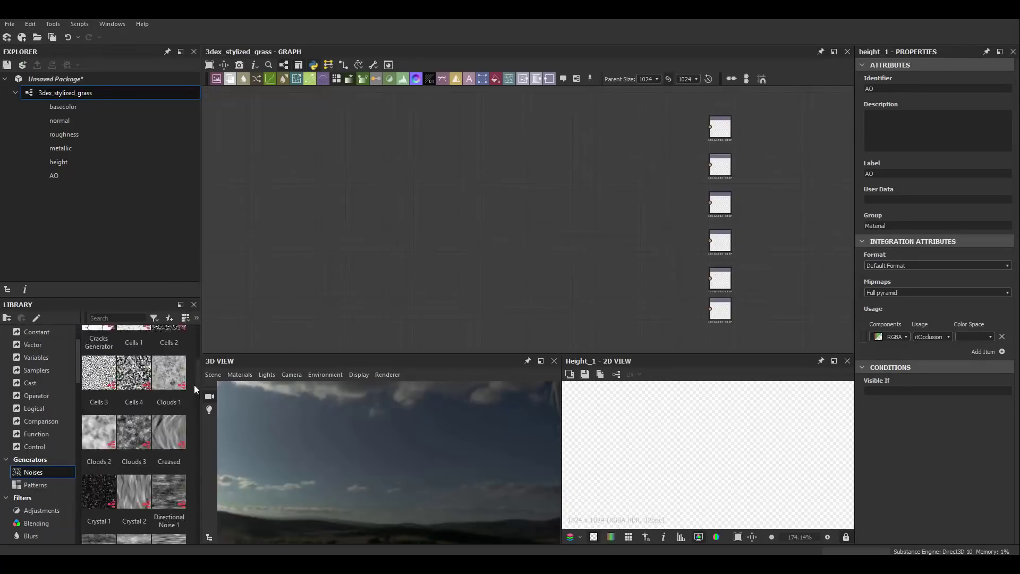
scroll(189, 527, "down", 10)
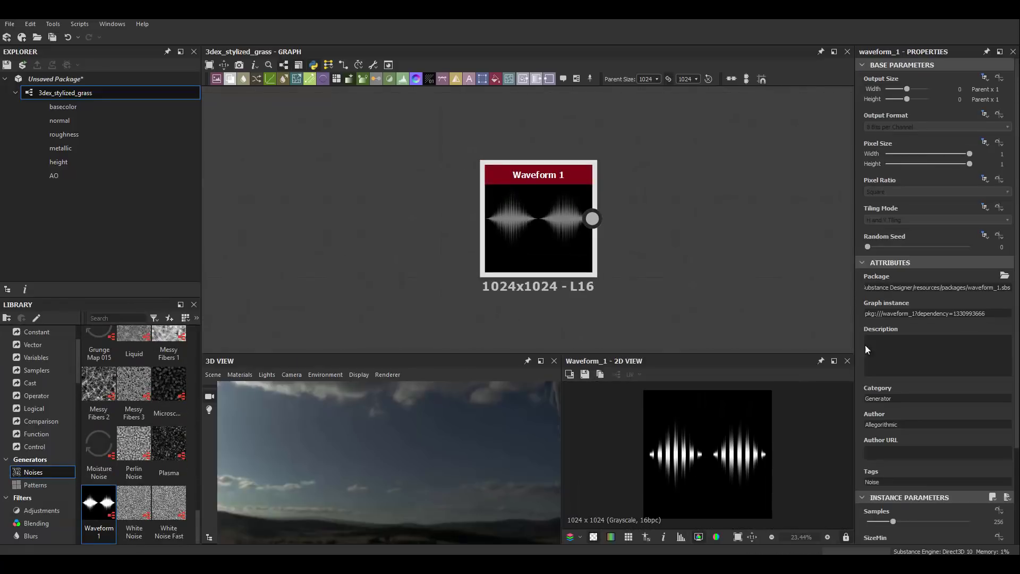
scroll(866, 349, "down", 3)
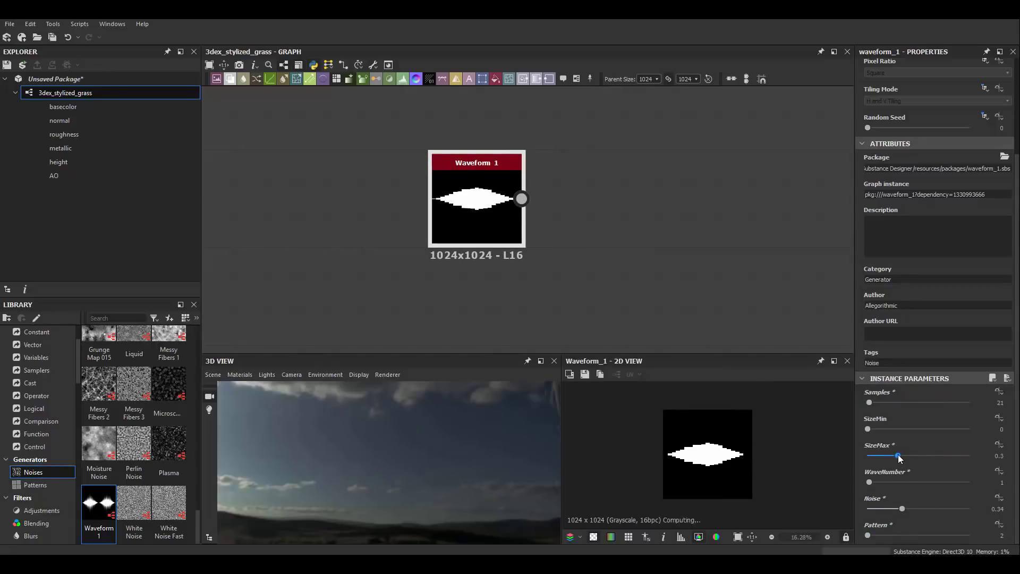
left_click_drag(479, 207, 473, 225)
left_click(531, 255)
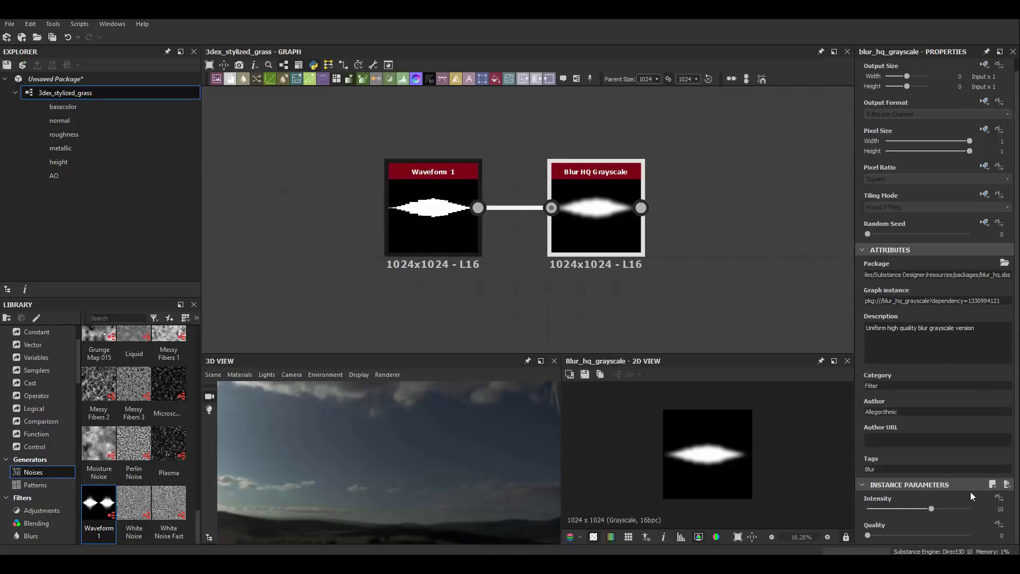
- Append a Transformation 2D after the blur to stretch the blade vertically
scroll(538, 237, "down", 2)
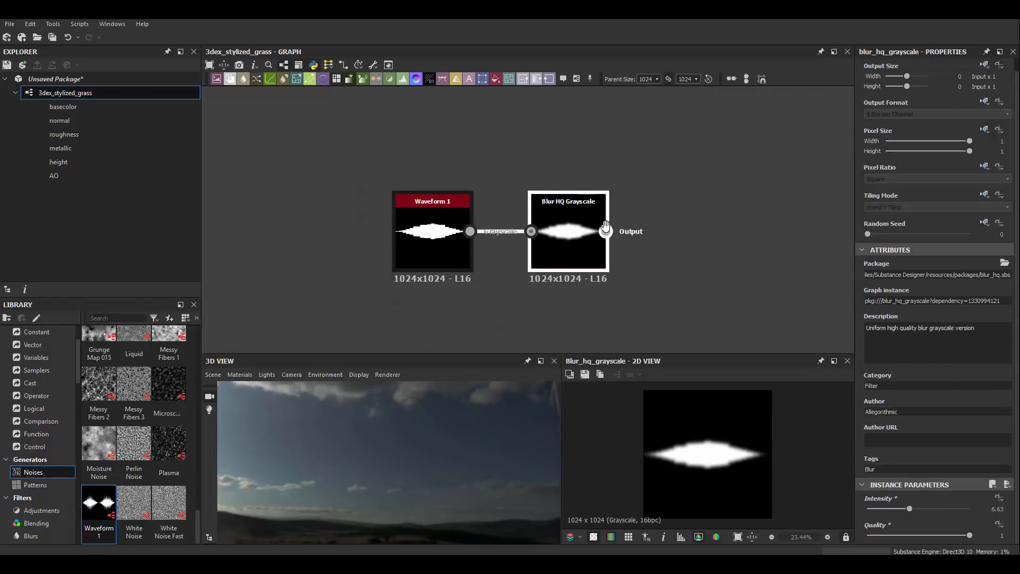
key("space")
left_click(573, 391)
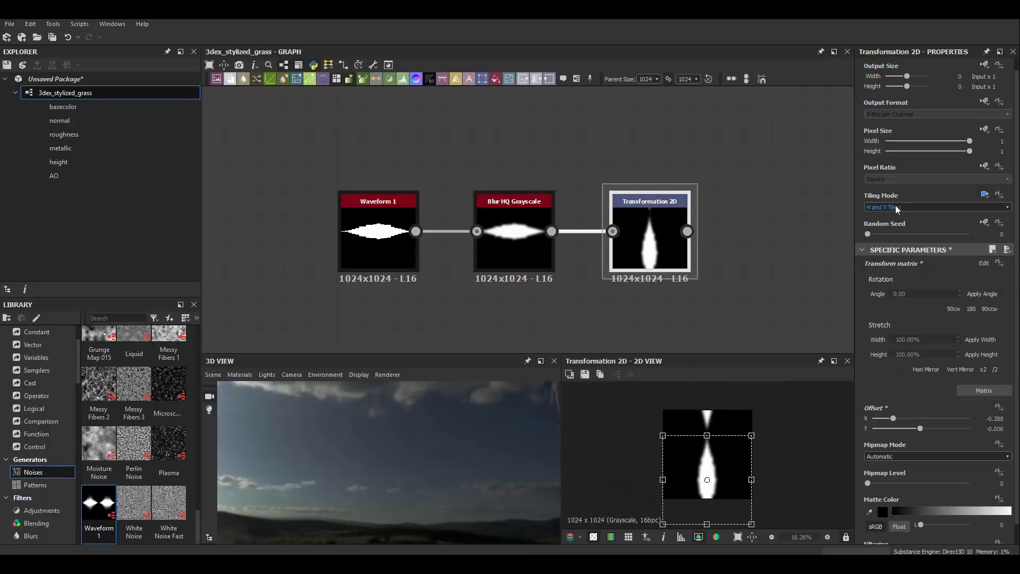
- Warp the blade with a Directional Warp driven by a coarse Perlin Noise
middle_click_drag(694, 222, 689, 184)
key("space")
type("dire")
key("Return")
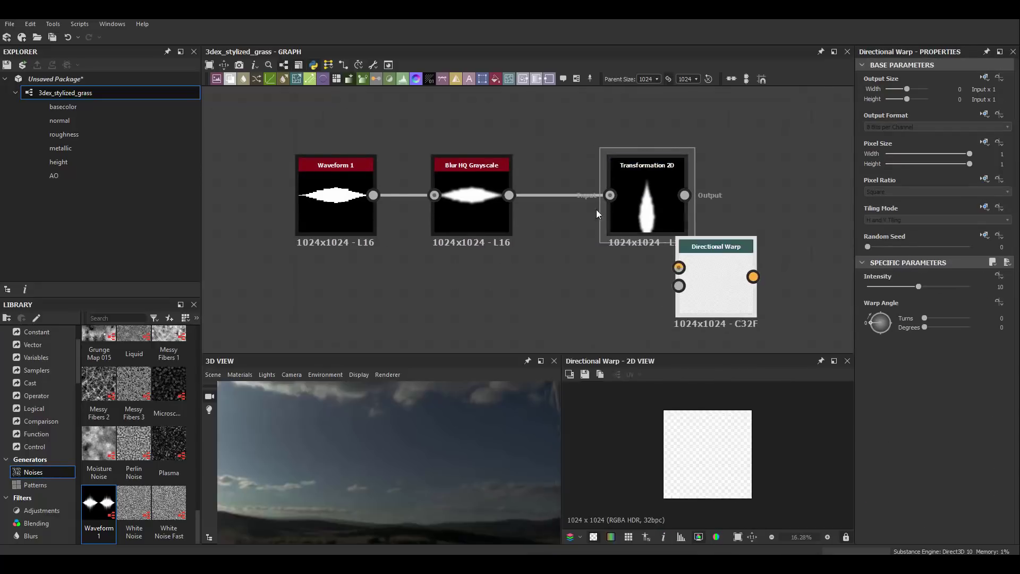
middle_click_drag(596, 214, 551, 201)
mouse_move(533, 201)
left_mouse_down()
mouse_move(627, 261)
mouse_move(503, 289)
left_mouse_up()
type("perlin")
left_click(602, 258)
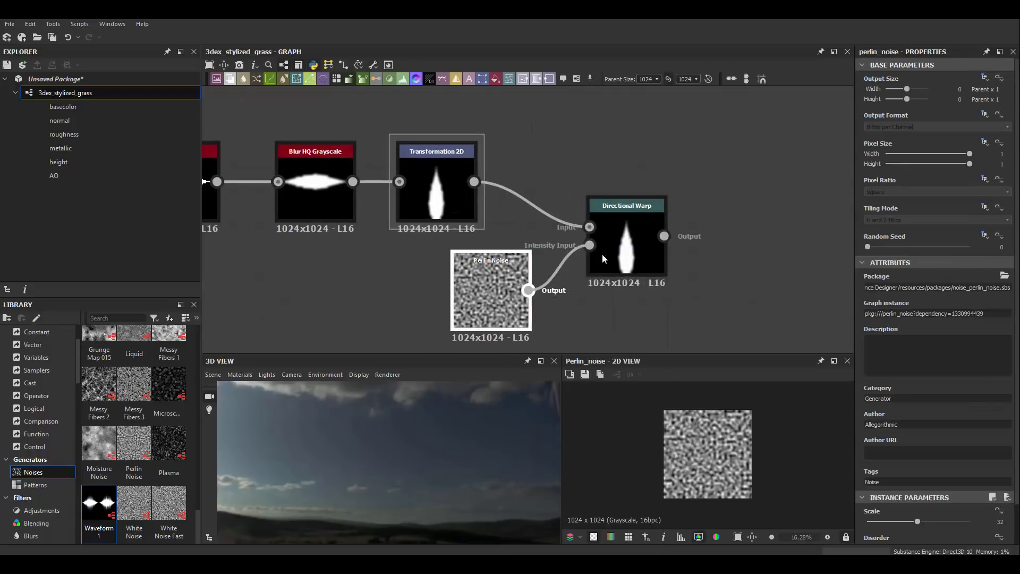
double_click(603, 258)
scroll(914, 481, "down", 1)
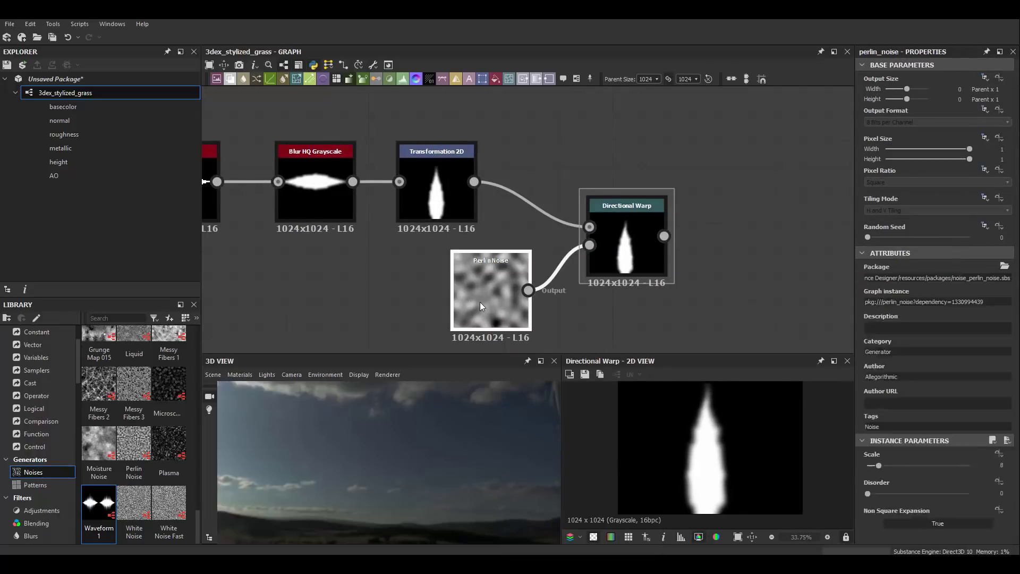
left_click_drag(882, 521, 873, 521)
- Multiply the warped blade with Gradient Linear 1 in a Blend node
scroll(881, 520, "down", 1)
scroll(593, 180, "down", 3)
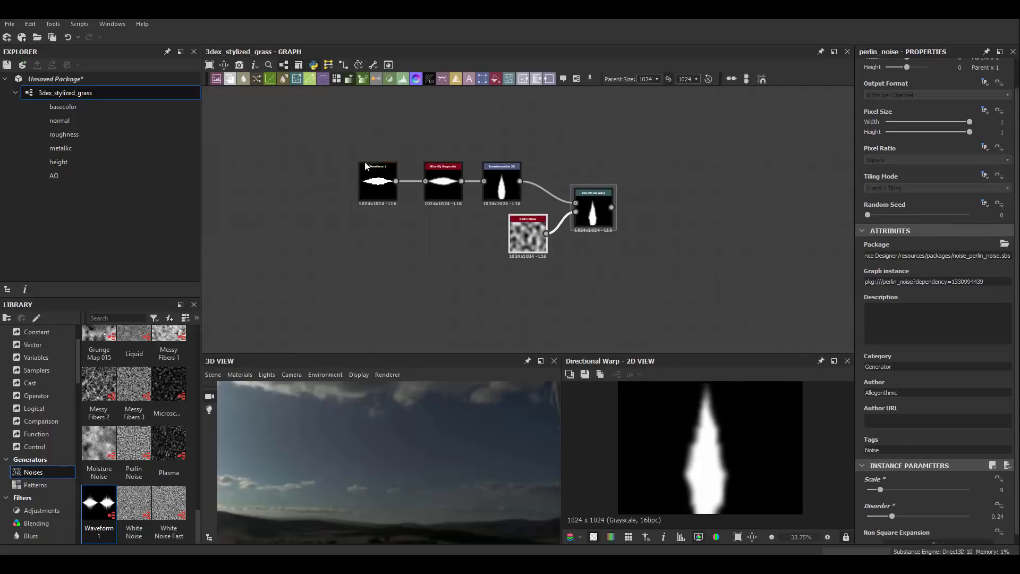
scroll(580, 216, "up", 1)
key("space")
type("grad")
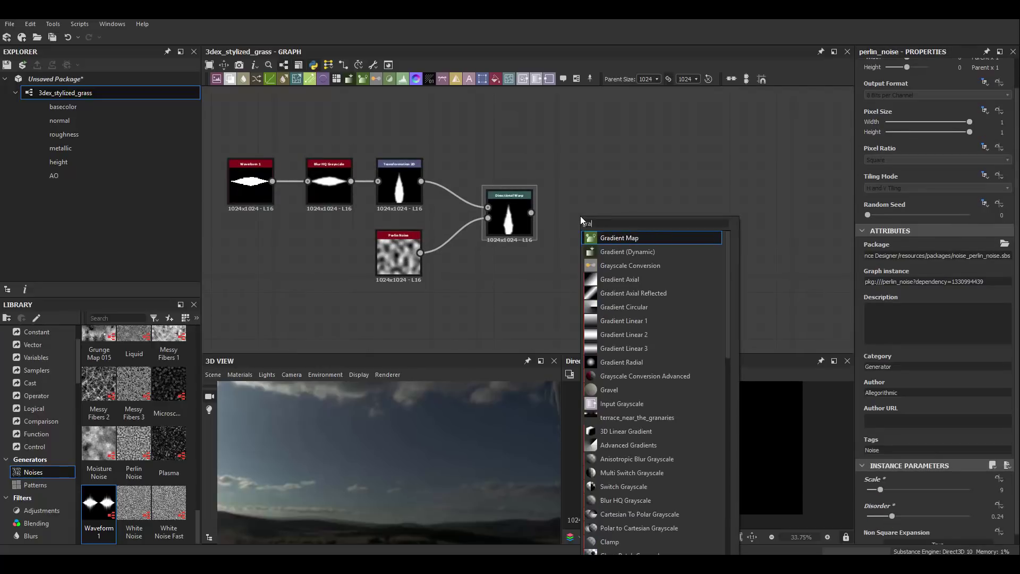
key("Return")
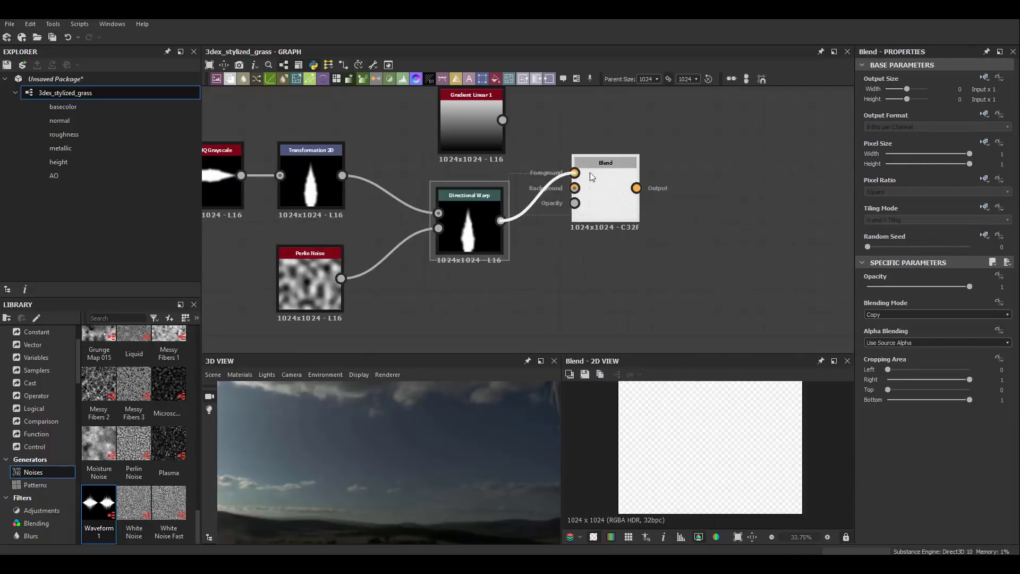
left_click(935, 314)
left_click(892, 333)
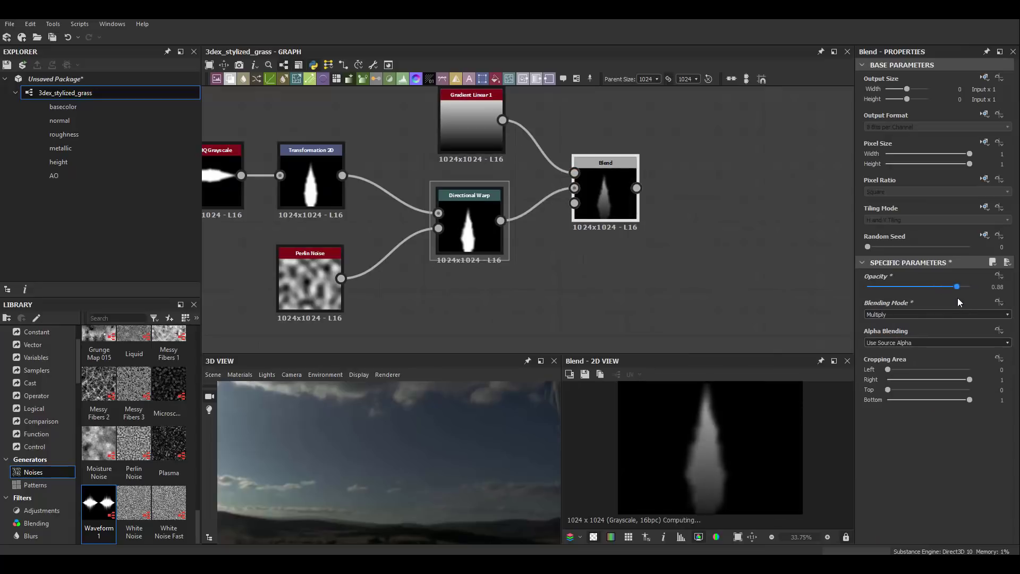
- Add an unconnected Tile Sampler node
scroll(586, 240, "down", 3)
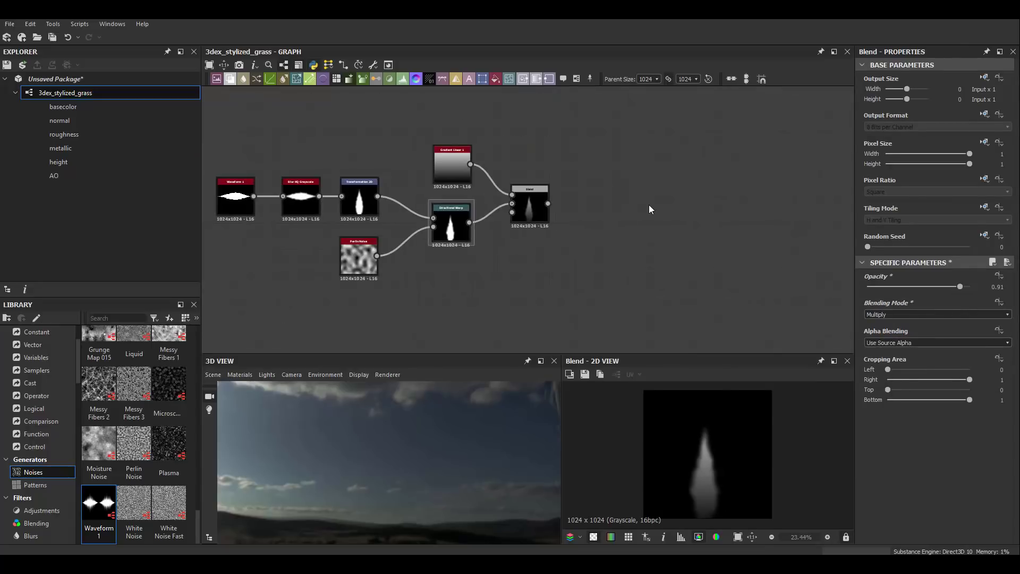
key("space")
type("tile s")
key("Return")
- Add a Normal node and connect it to the normal output
scroll(652, 174, "up", 2)
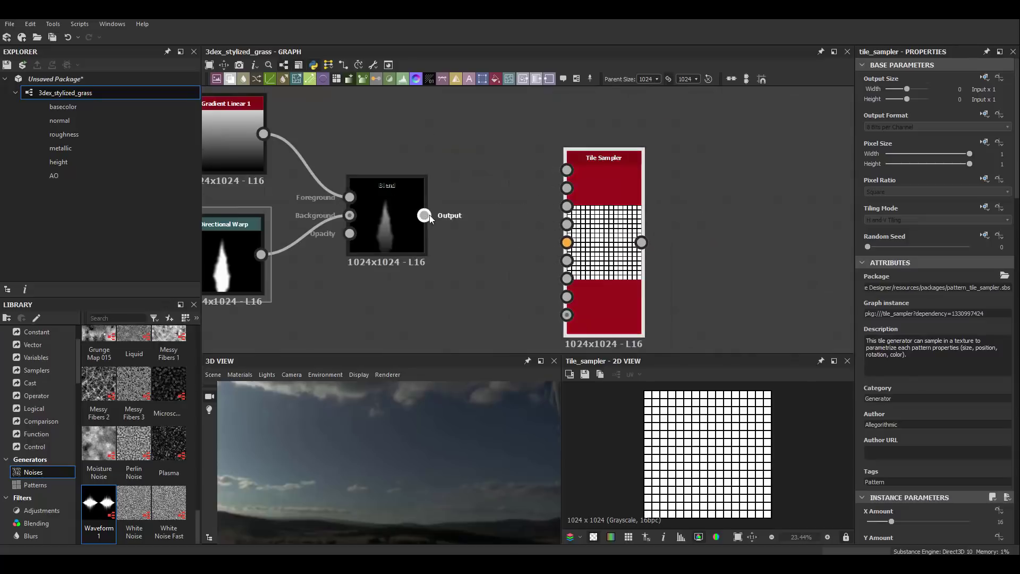
scroll(627, 213, "down", 3)
key("space")
type("normal")
key("Return")
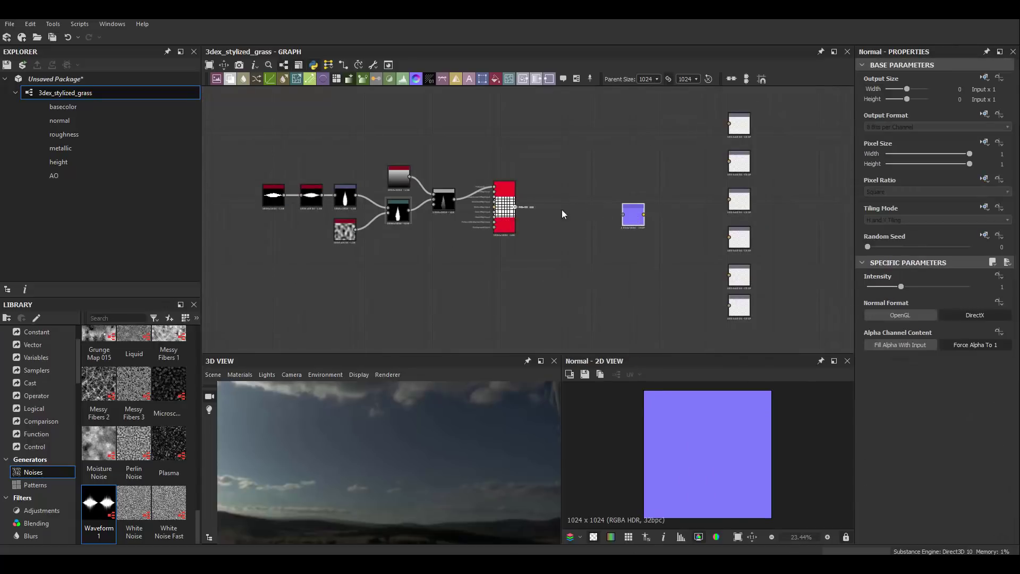
scroll(613, 254, "up", 2)
left_click_drag(526, 301, 670, 231)
- Feed grey 148 Uniform Colors into the base color and roughness outputs
scroll(604, 183, "down", 2)
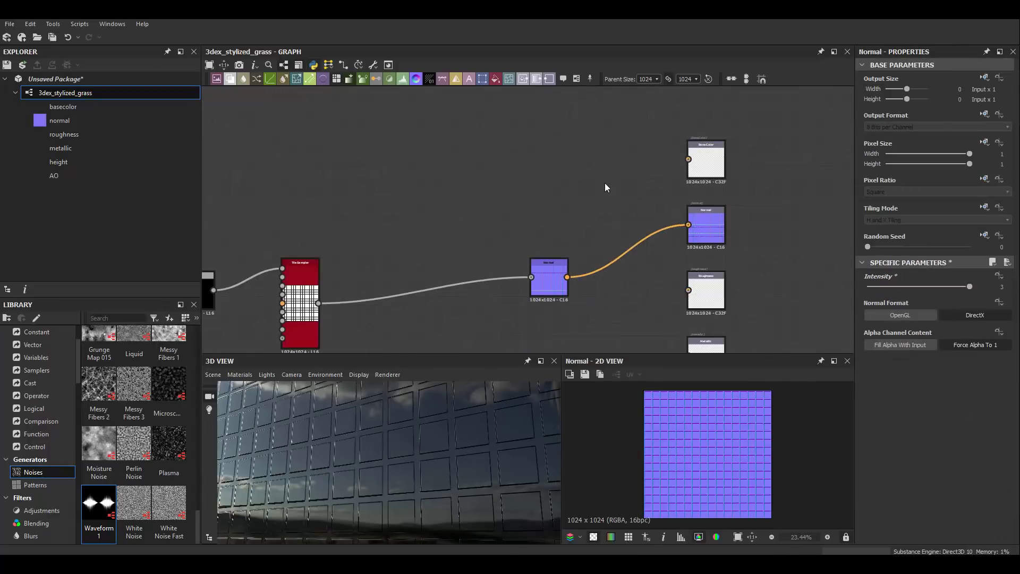
key("space")
type("uniform")
key("Return")
left_click_drag(619, 183, 702, 152)
left_click(882, 318)
left_click(502, 319)
left_click(686, 357)
left_click_drag(597, 183, 598, 152)
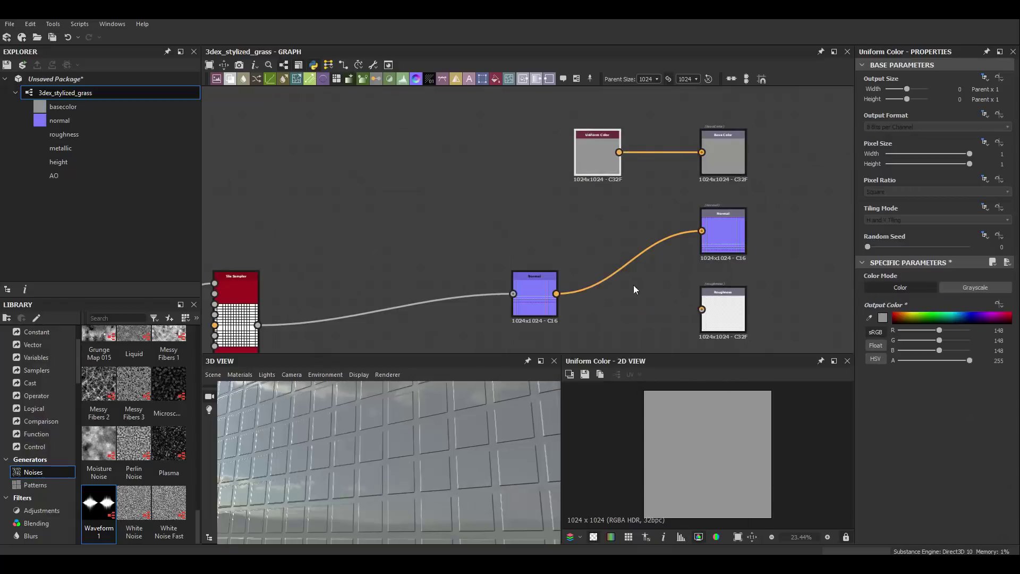
left_click_drag(635, 325, 702, 310)
- Connect a black Uniform Color to the metallic output
middle_click_drag(653, 319, 640, 218)
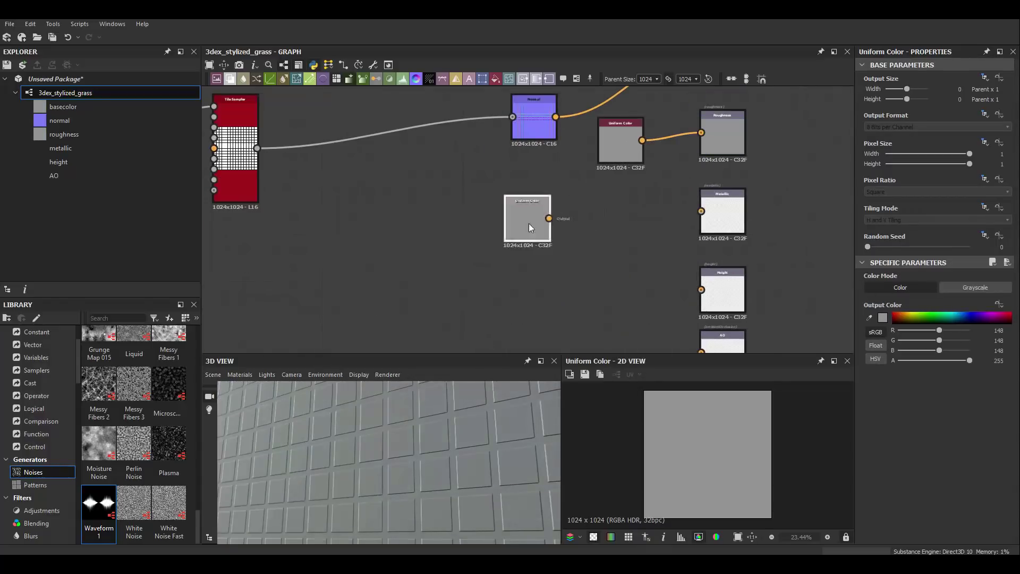
left_click(903, 317)
left_click_drag(649, 211, 702, 211)
- Wire the Tile Sampler to the height output and set its X Amount to 60
middle_click_drag(265, 159, 393, 159)
left_click(367, 133)
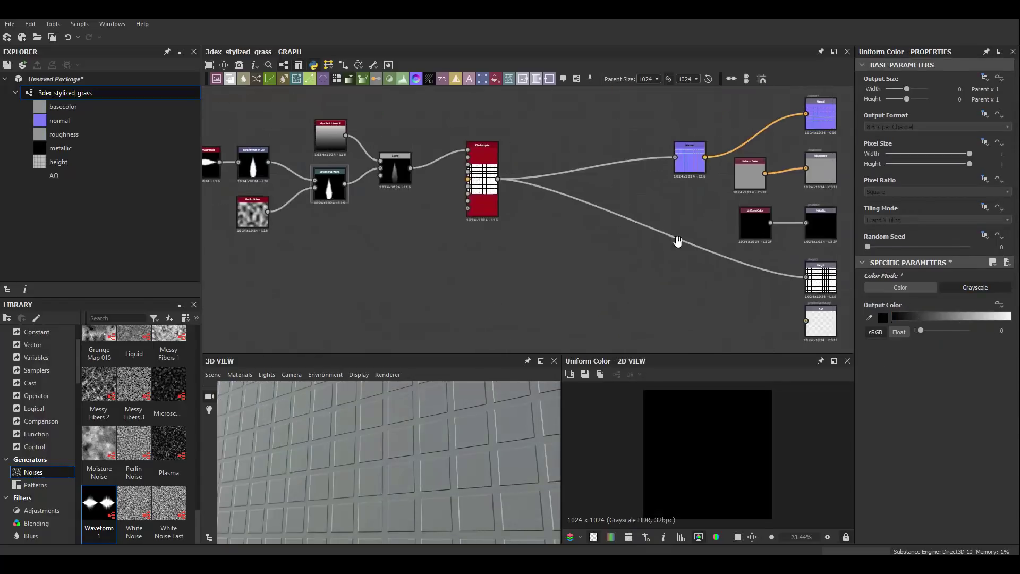
scroll(595, 213, "up", 3)
scroll(935, 319, "down", 3)
left_click_drag(892, 330, 962, 330)
- Adjust the Y Amount and use the blade input as the Tile Sampler pattern
left_click_drag(891, 356, 962, 356)
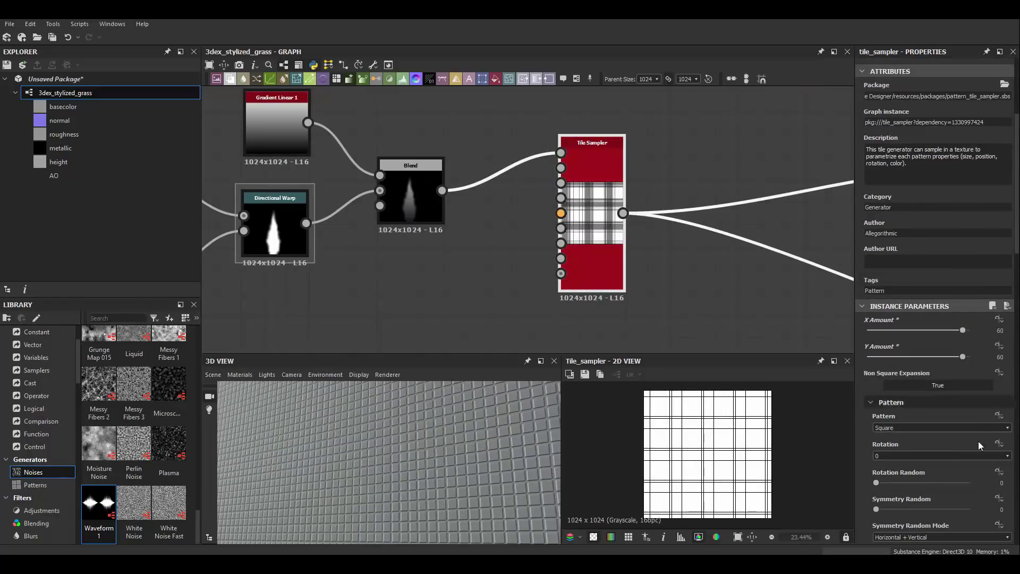
left_click(940, 428)
left_click(898, 440)
scroll(600, 219, "up", 3)
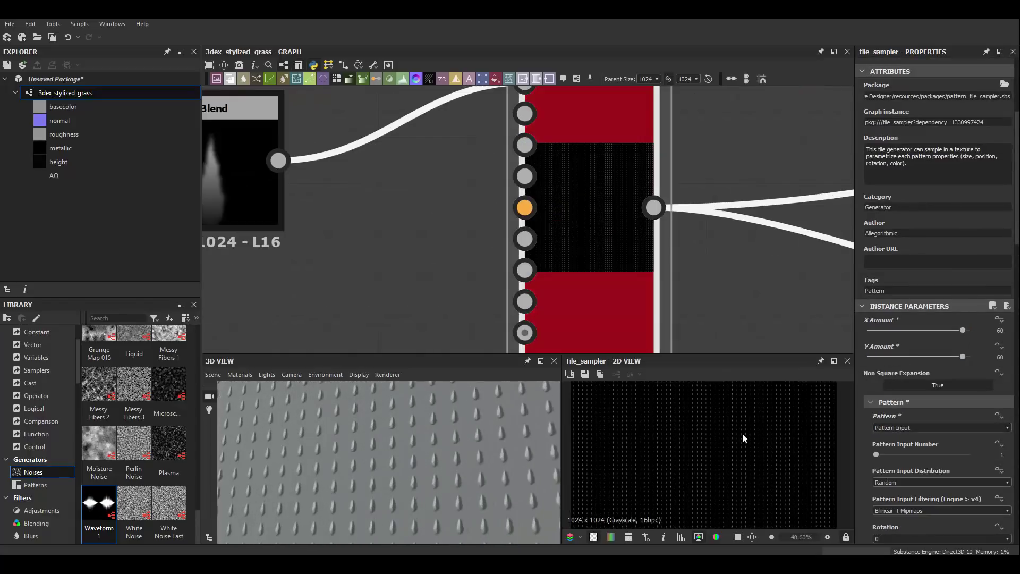
scroll(716, 436, "up", 2)
scroll(916, 326, "down", 5)
left_click_drag(885, 479, 918, 477)
scroll(709, 444, "up", 5)
scroll(942, 416, "down", 1)
scroll(942, 419, "down", 10)
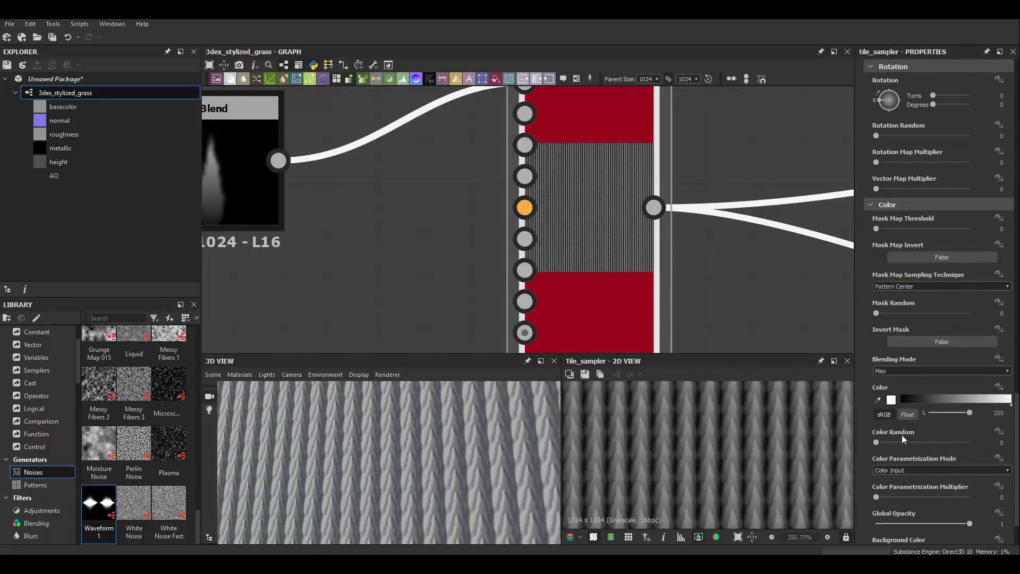
scroll(743, 451, "down", 3)
scroll(925, 308, "up", 5)
- Rotate the blade tiles and add rotation randomness, reduced to 0.12
mouse_move(896, 296)
left_mouse_down()
mouse_move(888, 289)
mouse_move(922, 353)
left_mouse_up()
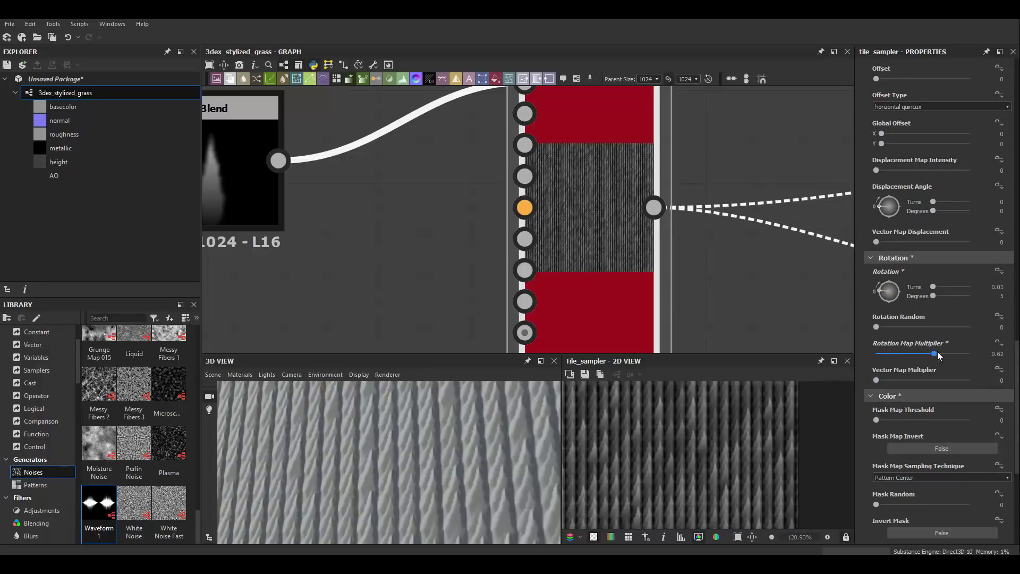
left_click_drag(877, 327, 936, 327)
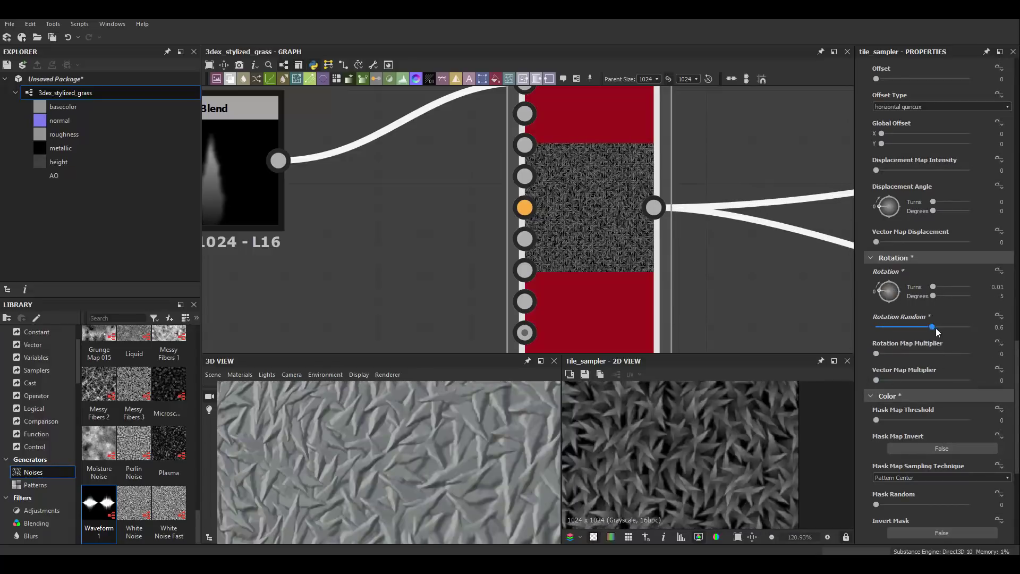
scroll(391, 436, "down", 3)
scroll(711, 430, "up", 3)
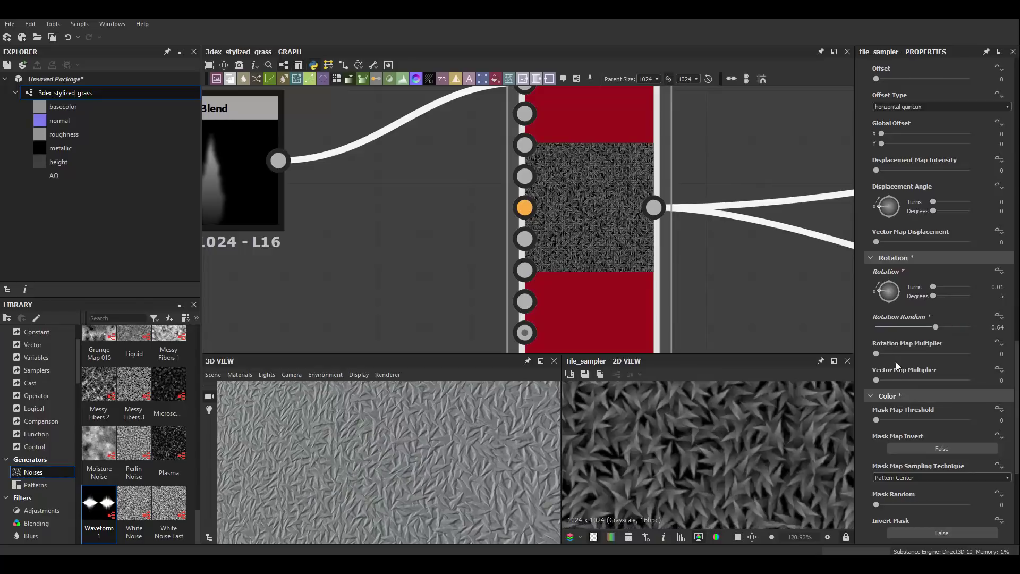
scroll(747, 440, "up", 2)
left_click_drag(936, 327, 883, 326)
scroll(699, 459, "down", 3)
scroll(916, 315, "up", 1)
scroll(916, 318, "up", 2)
- Adjust Tile Sampler placement and raise the row offset to 1
left_click_drag(876, 212, 969, 239)
scroll(729, 435, "up", 1)
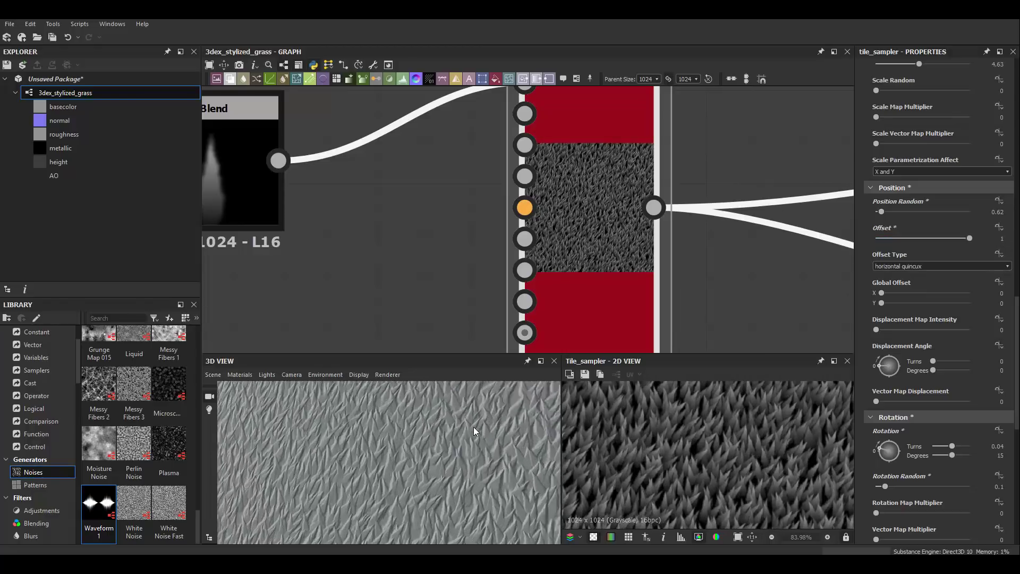
left_click_drag(473, 426, 552, 428)
scroll(744, 438, "down", 4)
scroll(879, 283, "up", 3)
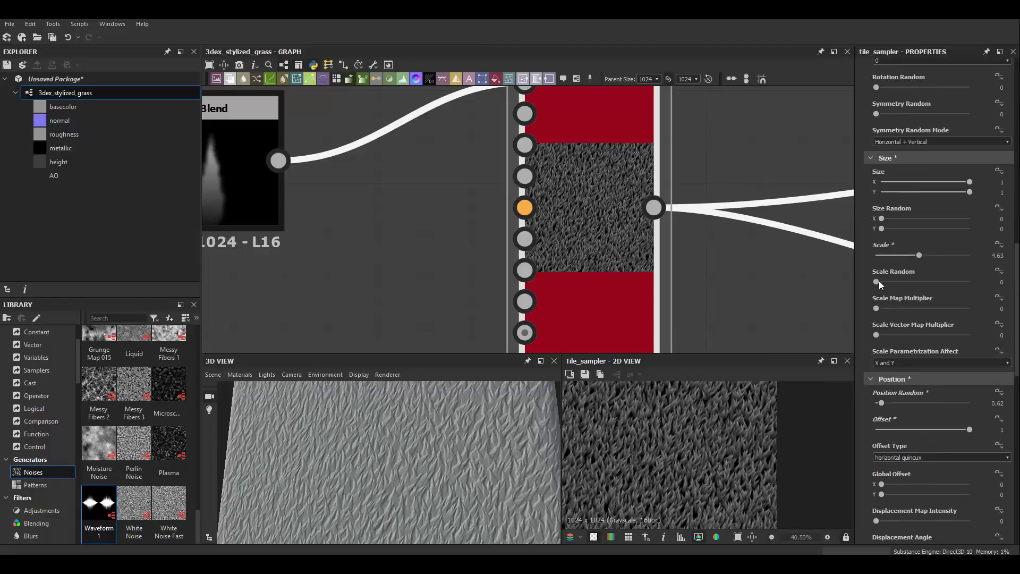
- Enlarge the blades to scale 8.81 and settle the tiling at 41×42
left_click_drag(924, 257, 958, 256)
scroll(732, 416, "up", 5)
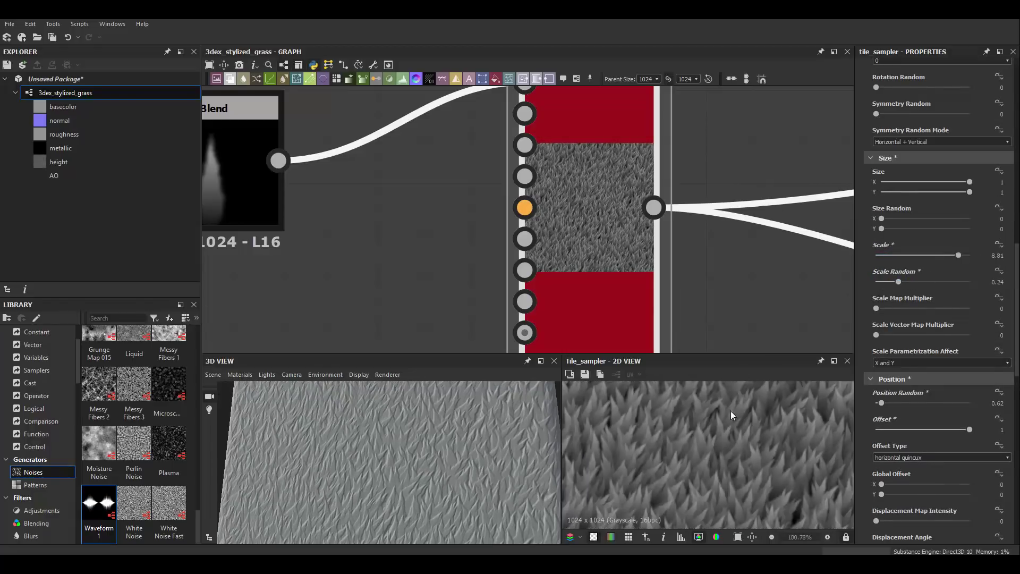
scroll(942, 258, "up", 5)
left_click_drag(954, 202, 934, 207)
scroll(676, 449, "down", 5)
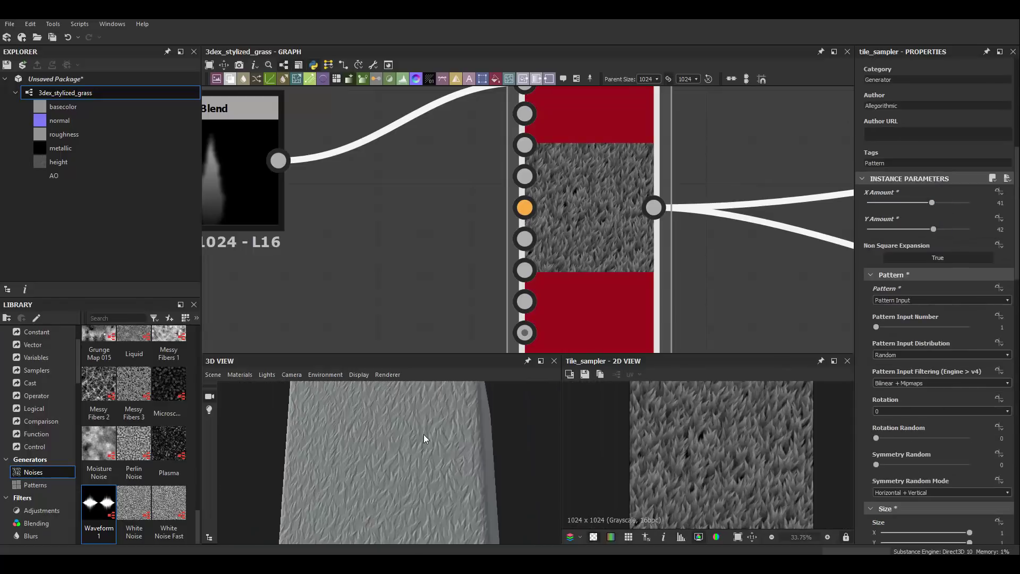
scroll(430, 442, "up", 5)
scroll(431, 442, "down", 3)
scroll(716, 420, "up", 3)
scroll(585, 199, "down", 5)
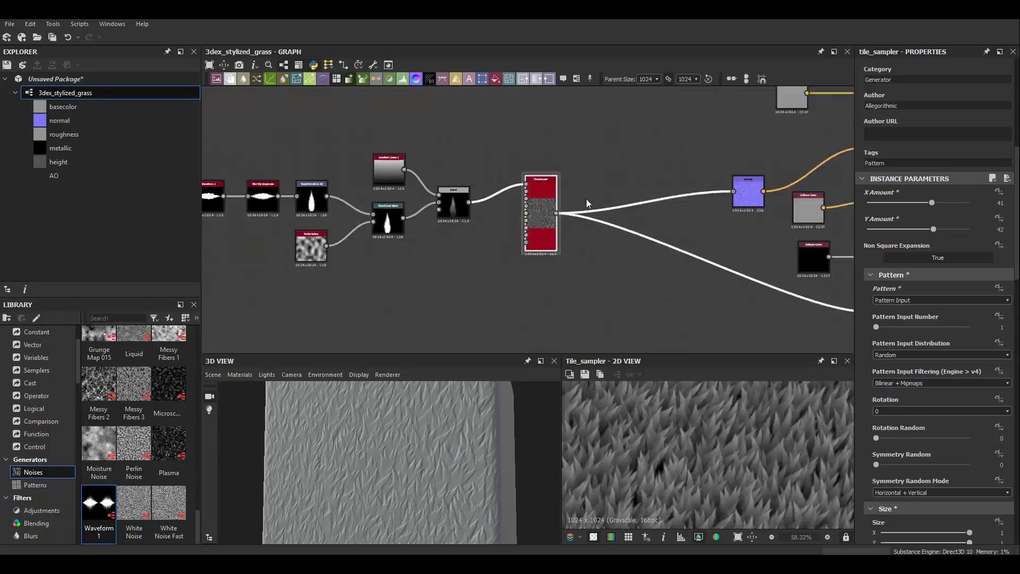
key("space")
- Insert an HBAO node from height into the AO output with Height Depth 0.05
left_click(627, 254)
scroll(580, 177, "up", 3)
left_click_drag(631, 295, 746, 325)
scroll(746, 325, "up", 4)
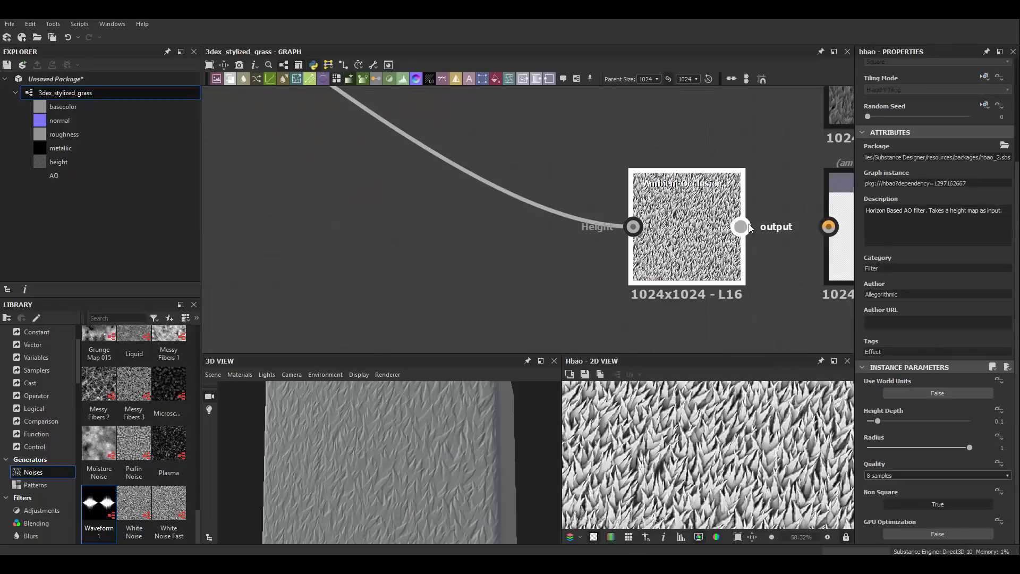
middle_click_drag(660, 330, 567, 330)
scroll(787, 409, "up", 3)
left_click_drag(878, 421, 873, 421)
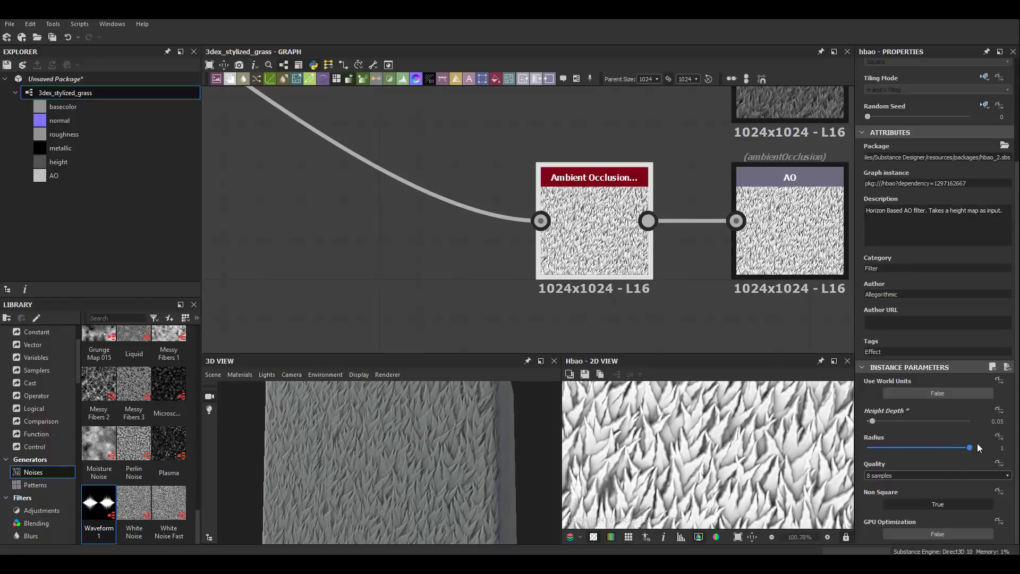
- Set the warp's Perlin Noise Scale to 7
scroll(427, 446, "up", 3)
scroll(435, 432, "up", 2)
scroll(418, 197, "down", 5)
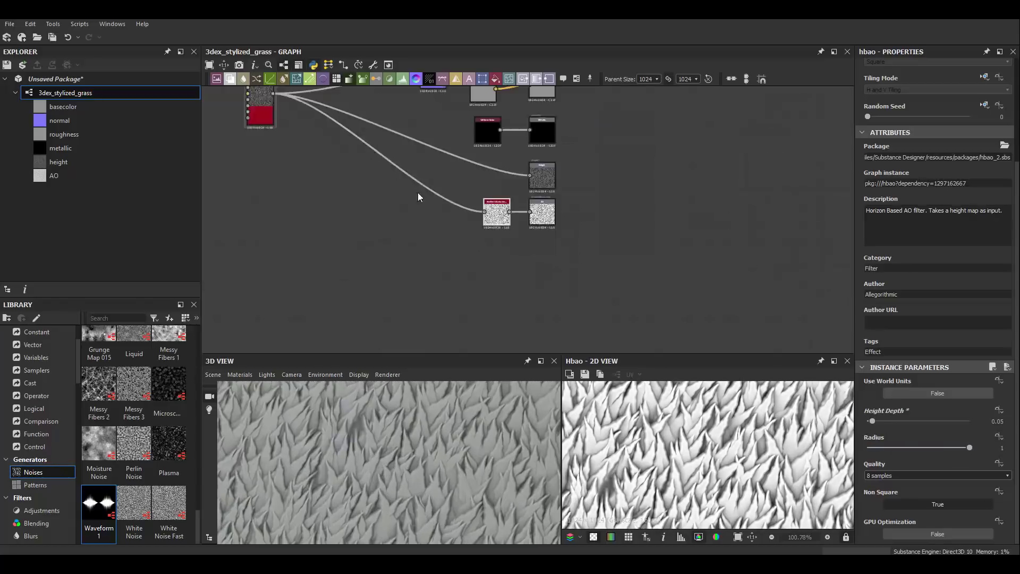
scroll(418, 197, "up", 5)
left_click(283, 266)
left_click_drag(872, 477, 877, 481)
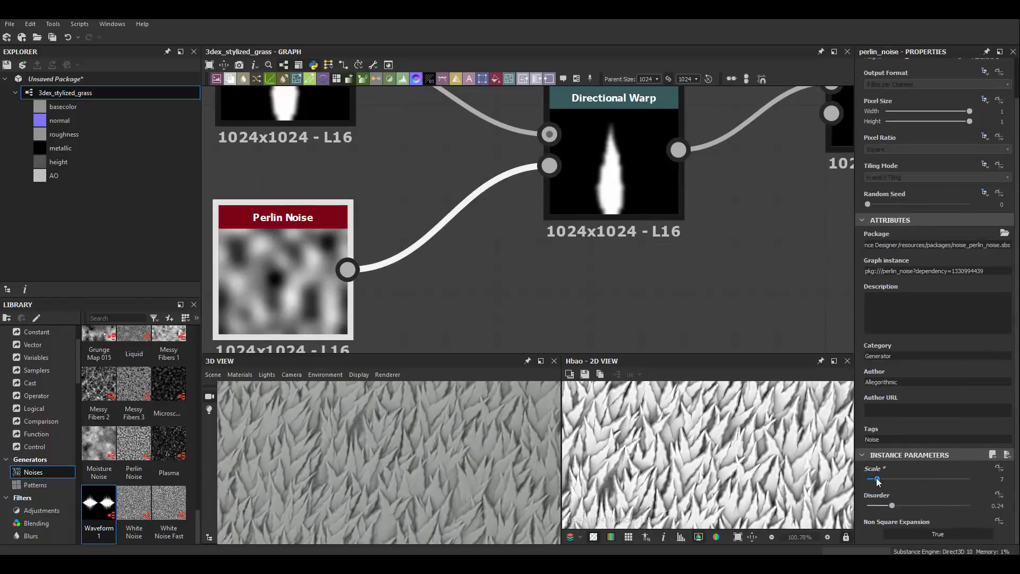
- Set Waveform 1 to Noise 0.22, Pattern 2 and SizeMax 0.19
scroll(691, 239, "down", 3)
left_click(286, 175)
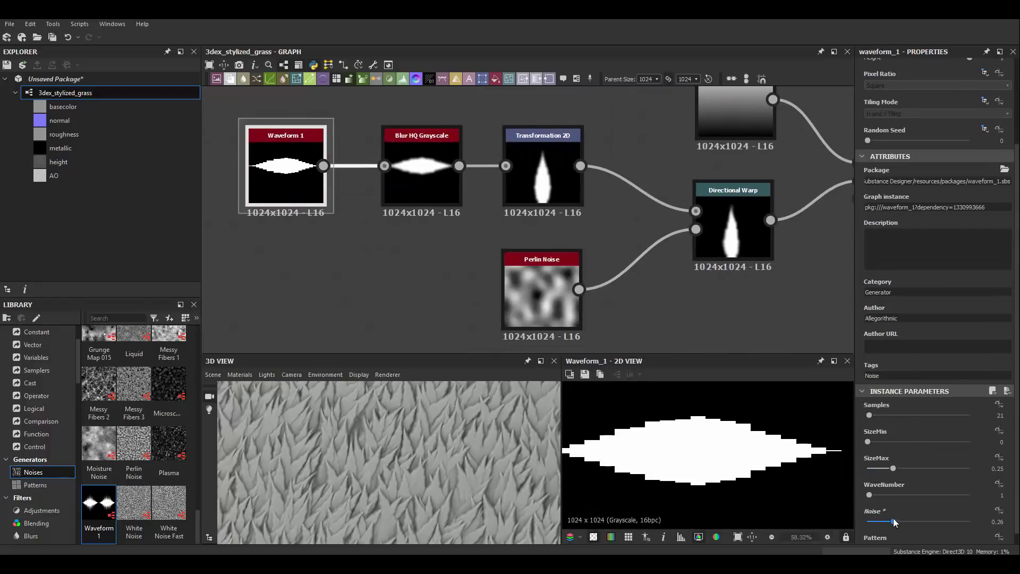
mouse_move(886, 522)
left_mouse_down()
mouse_move(883, 535)
mouse_move(868, 536)
left_mouse_up()
scroll(896, 513, "down", 1)
left_click(868, 535)
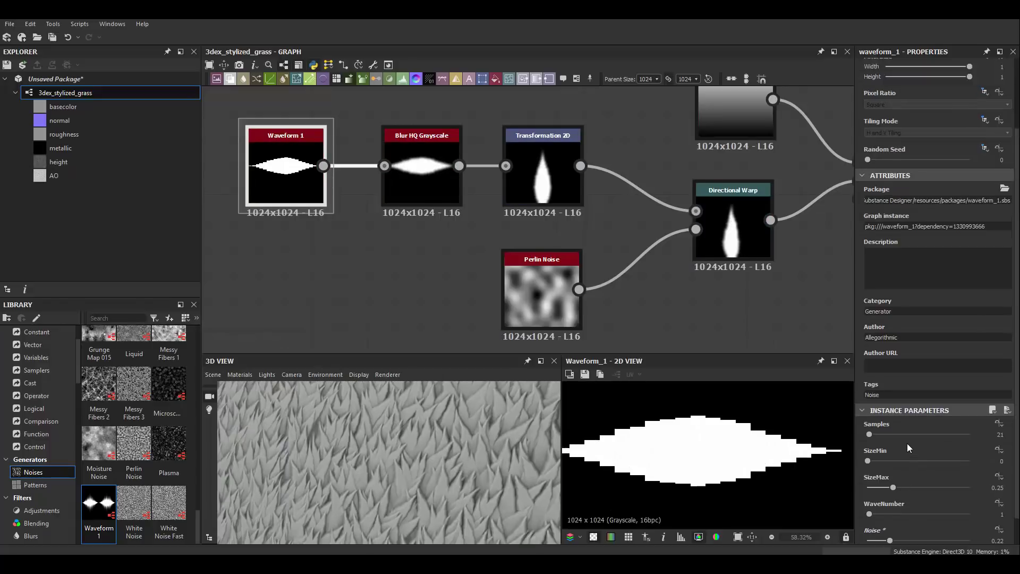
left_click_drag(893, 455, 888, 448)
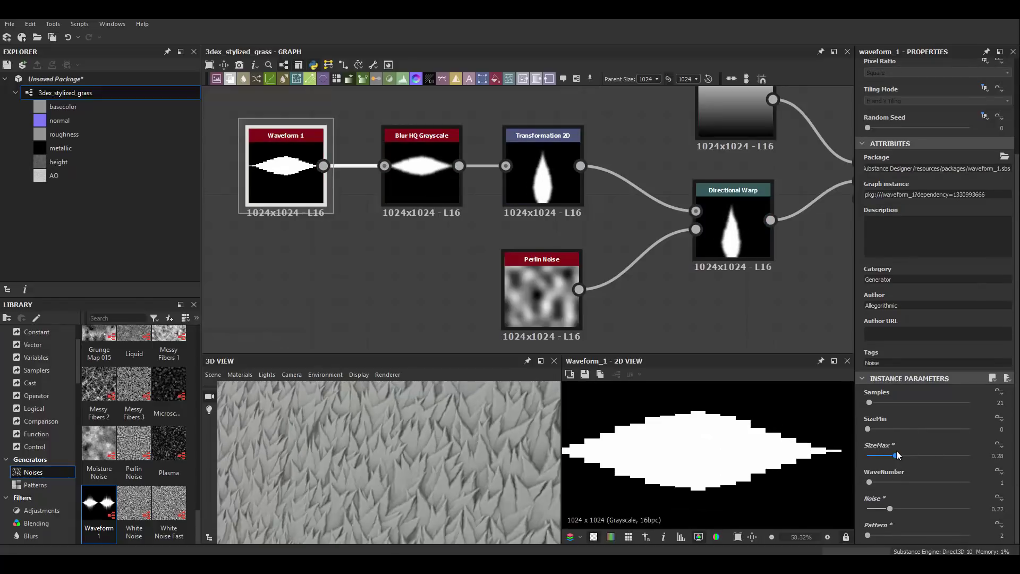
- Reduce the Blur HQ Grayscale Intensity to 6.88
left_click_drag(430, 449, 467, 442)
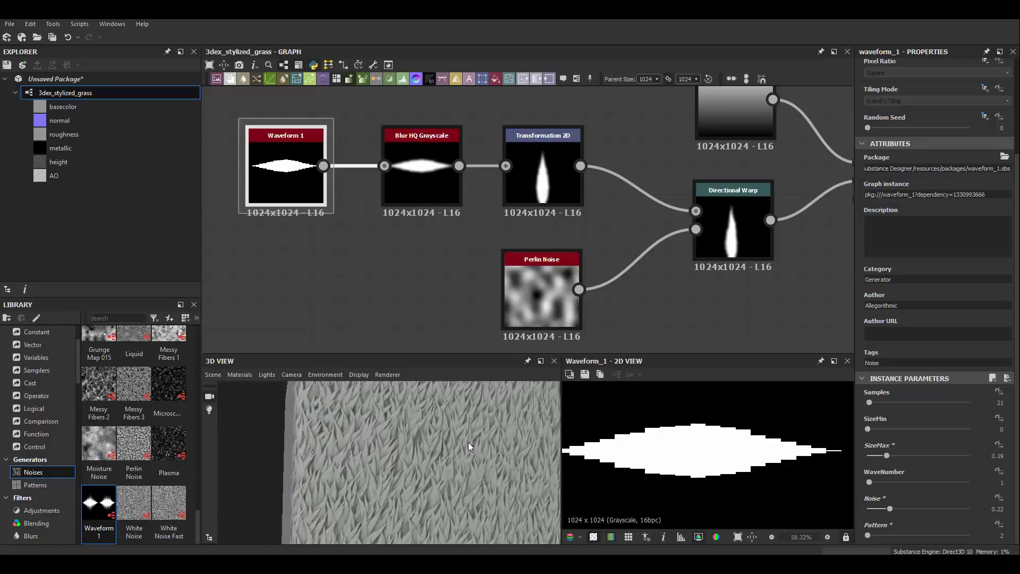
left_click(553, 199)
left_click(421, 164)
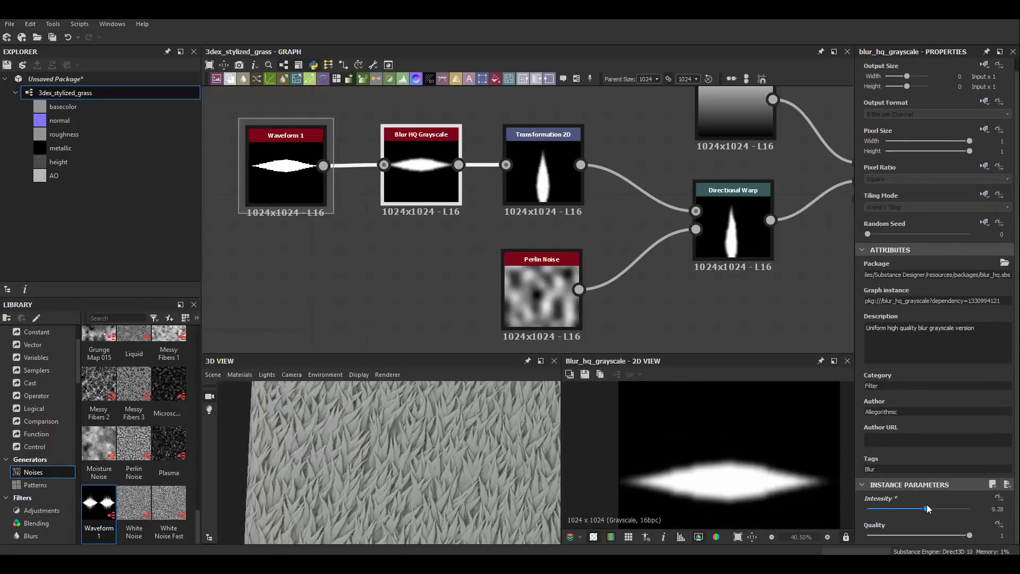
scroll(461, 483, "up", 2)
scroll(345, 436, "down", 3)
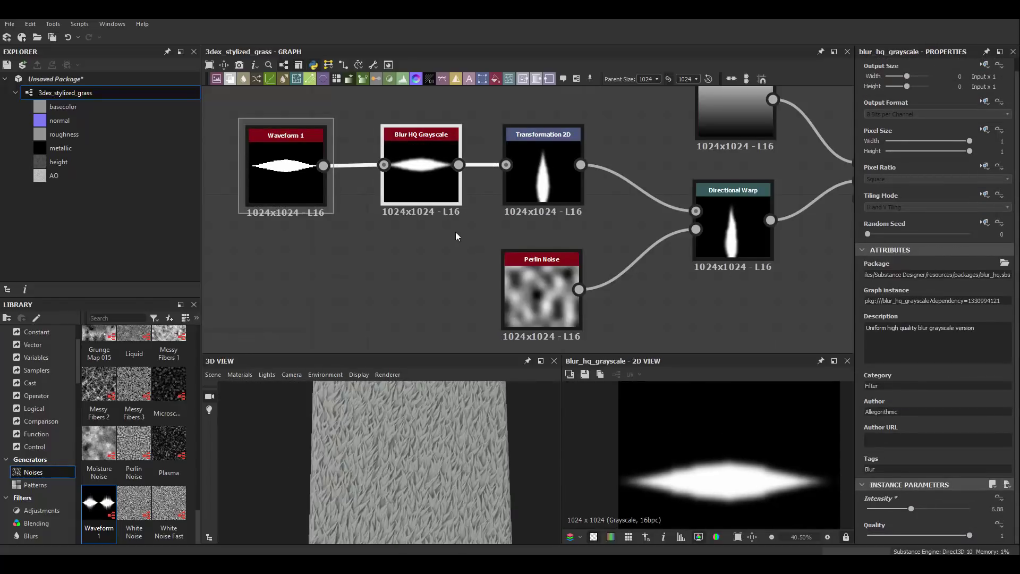
scroll(454, 232, "down", 2)
scroll(561, 214, "up", 3)
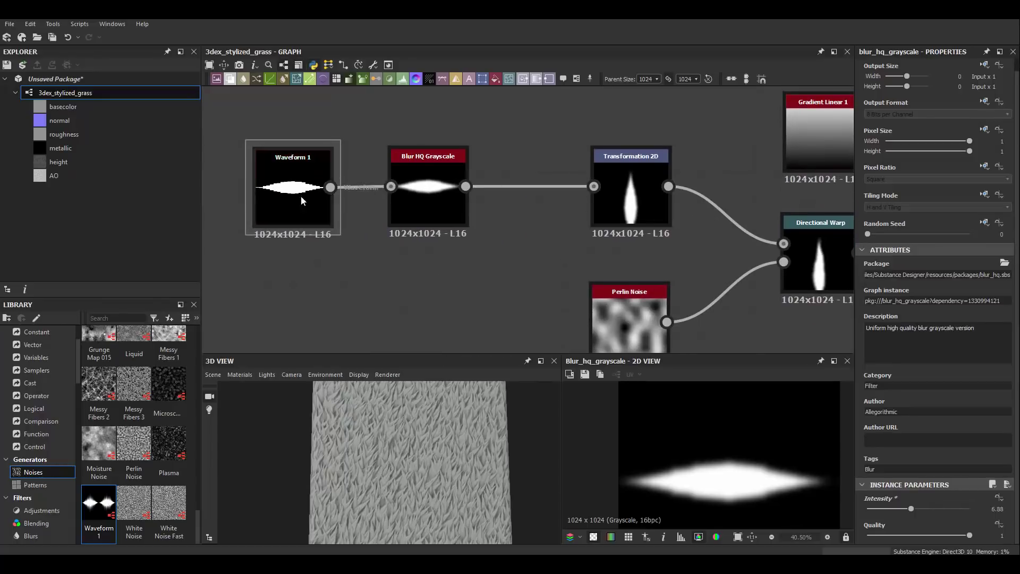
- Duplicate the Waveform, Blur and Transformation blade chain
key("ctrl+c")
key("ctrl+v")
left_click(289, 158)
scroll(898, 506, "down", 3)
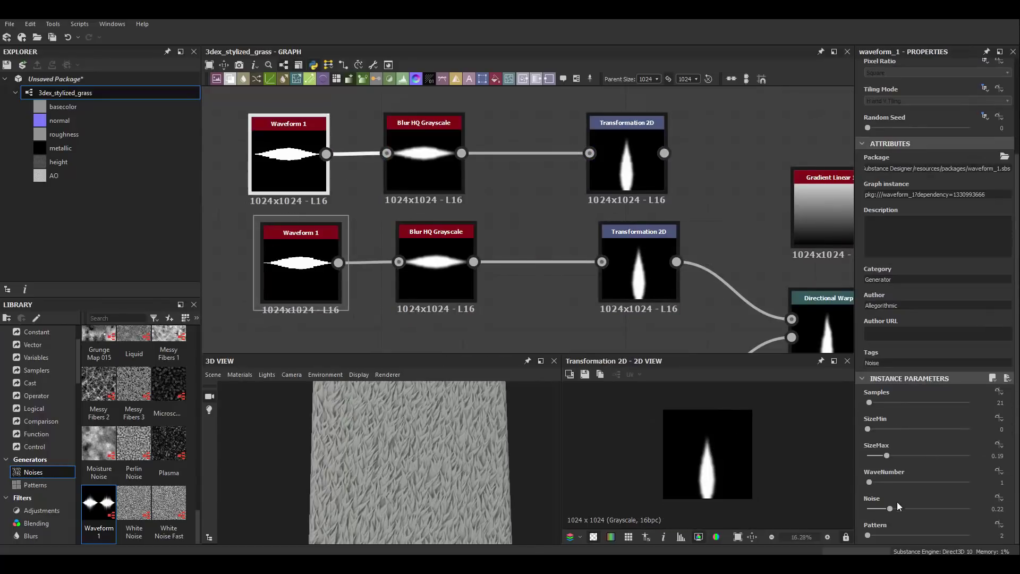
scroll(548, 232, "down", 2)
- Combine both blades in a Blend set to Subtract
left_click_drag(532, 166, 522, 218)
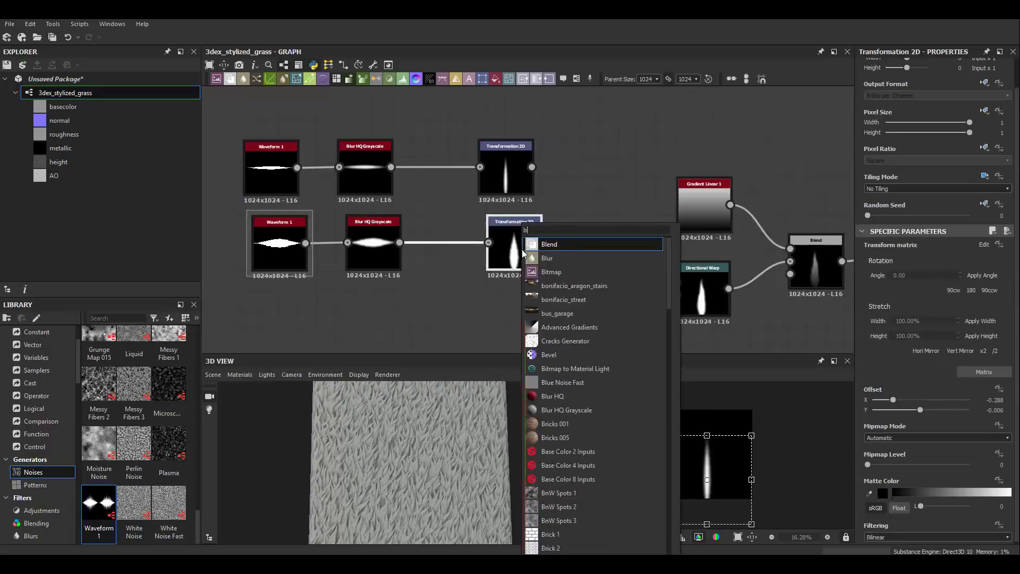
left_click(531, 237)
left_click(883, 315)
left_click(883, 330)
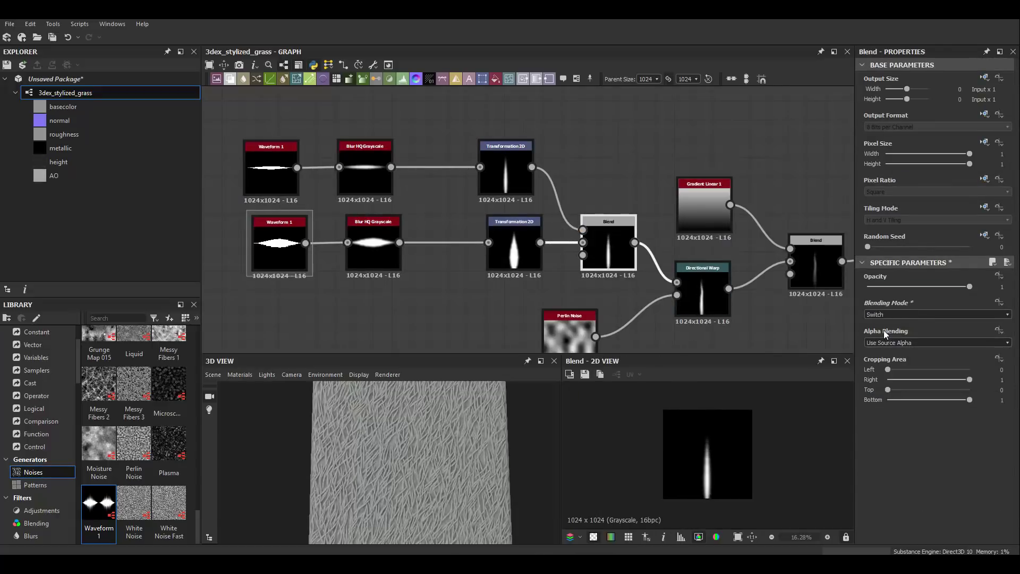
left_click(884, 287)
- Shift the copied blade sideways and settle the Blend opacity at about 0.18
scroll(731, 427, "up", 4)
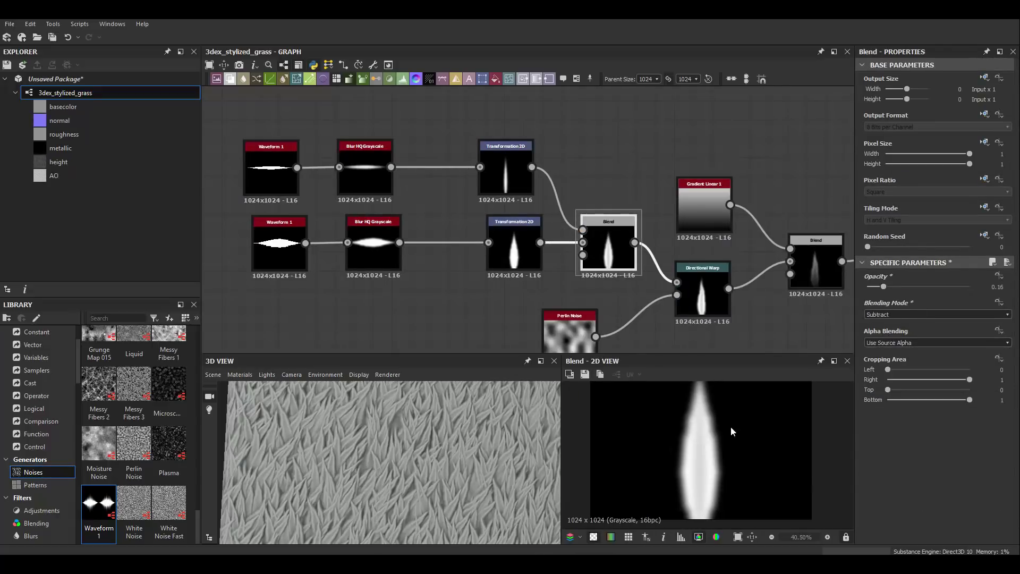
middle_click_drag(638, 190, 605, 138)
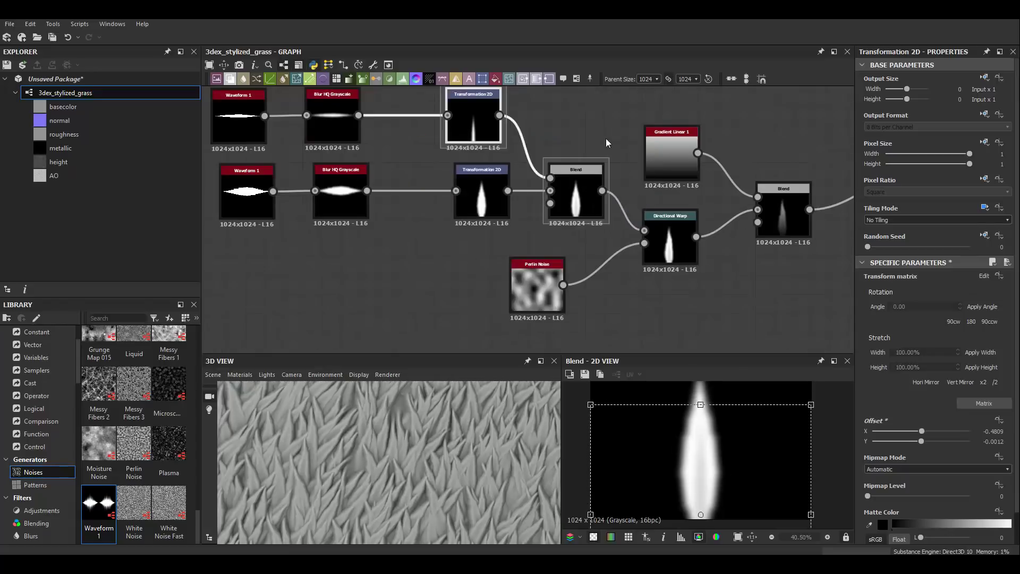
left_click(581, 194)
left_click(866, 287)
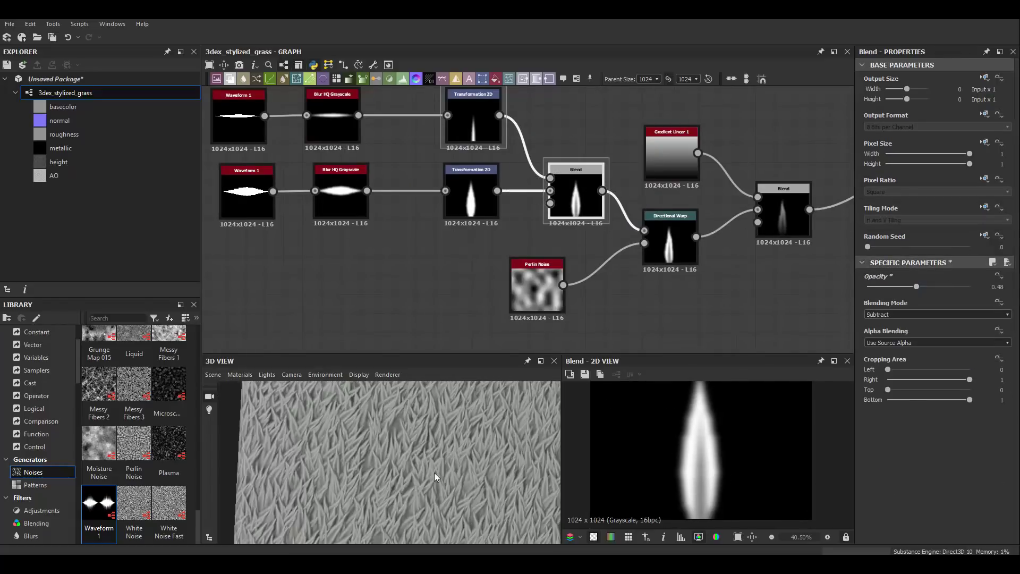
left_click(917, 287)
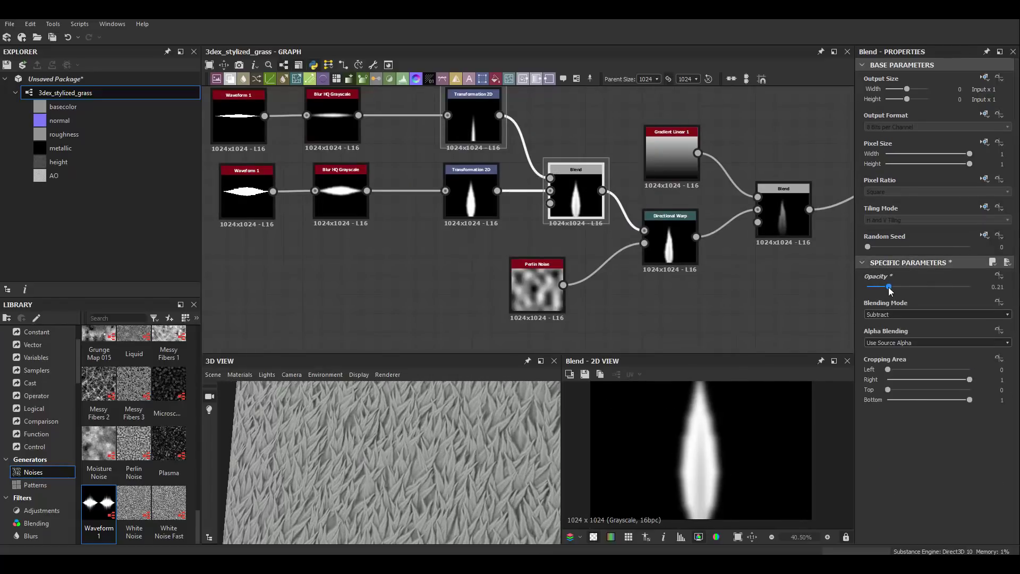
left_click_drag(890, 290, 885, 287)
mouse_move(435, 477)
left_mouse_down()
mouse_move(474, 445)
mouse_move(432, 446)
left_mouse_up()
middle_click_drag(754, 223, 546, 212)
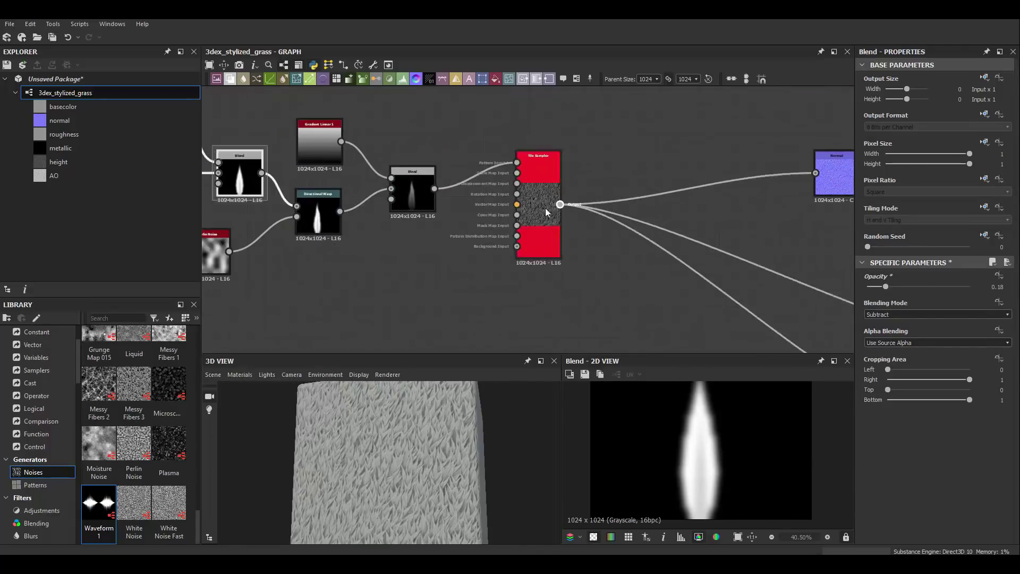
left_click(546, 212)
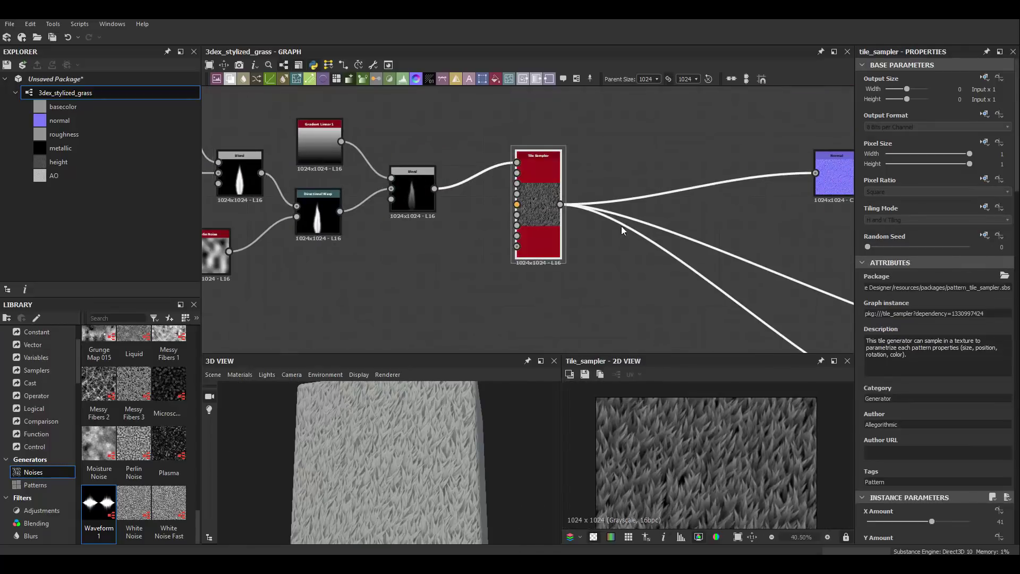
- Add a Gradient Map after the Tile Sampler running from dark olive to pale light green
middle_click_drag(619, 177, 478, 263)
scroll(582, 181, "up", 5)
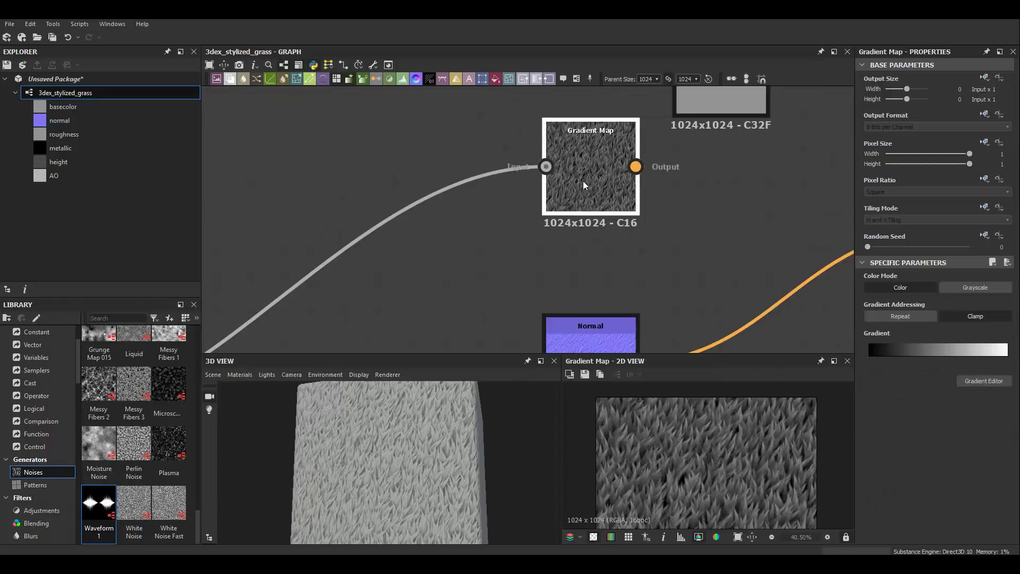
left_click(983, 381)
left_click(782, 323)
left_click(750, 303)
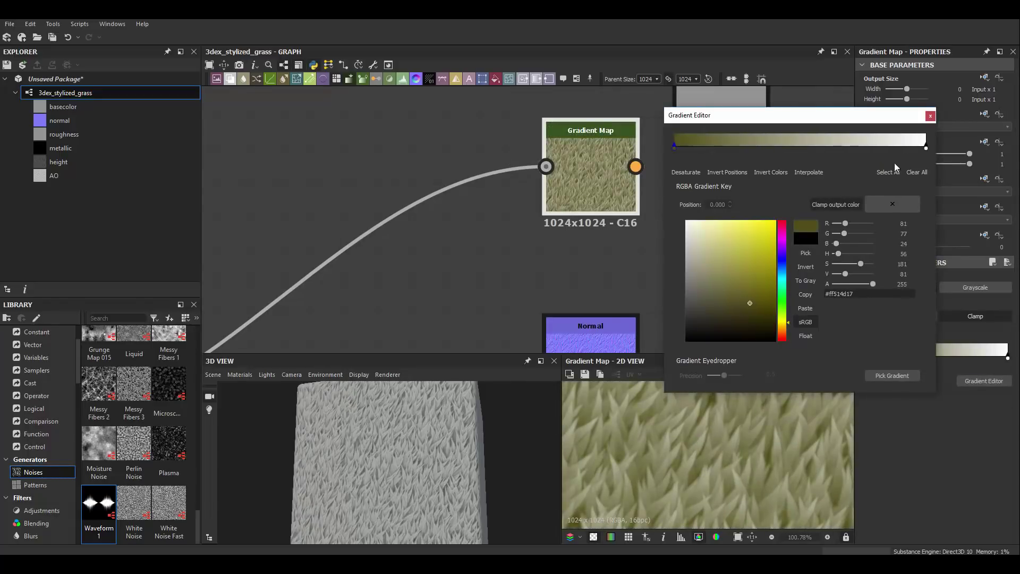
left_click(927, 148)
left_click(742, 272)
left_click(783, 317)
left_click(721, 242)
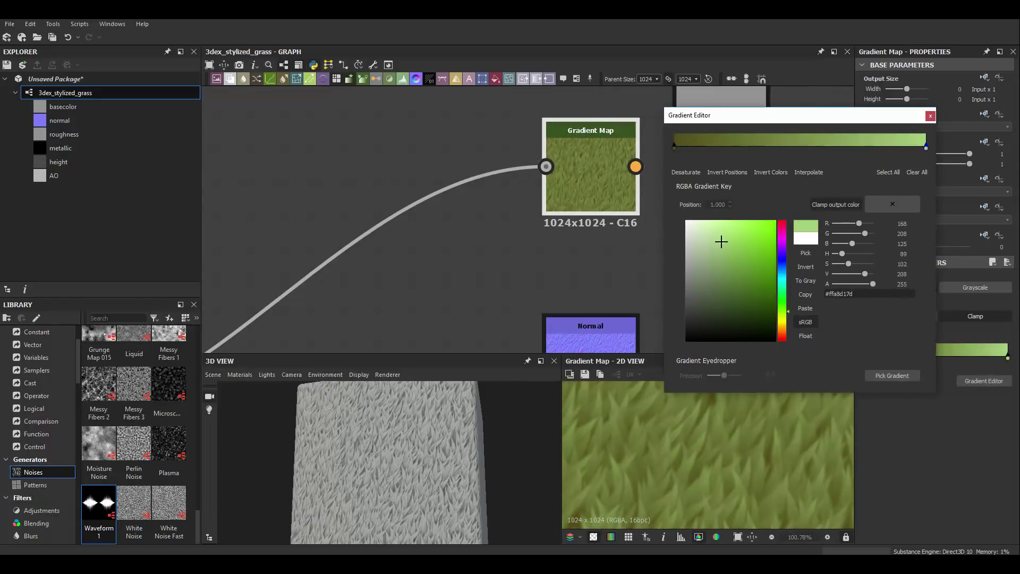
- Delete the old Uniform Color node and settle the Gradient Map into position
scroll(653, 208, "down", 3)
left_click_drag(653, 208, 543, 203)
left_click(552, 152)
key("Delete")
mouse_move(470, 442)
left_mouse_down()
mouse_move(500, 435)
mouse_move(268, 413)
mouse_move(378, 451)
mouse_move(479, 440)
mouse_move(421, 441)
left_mouse_up()
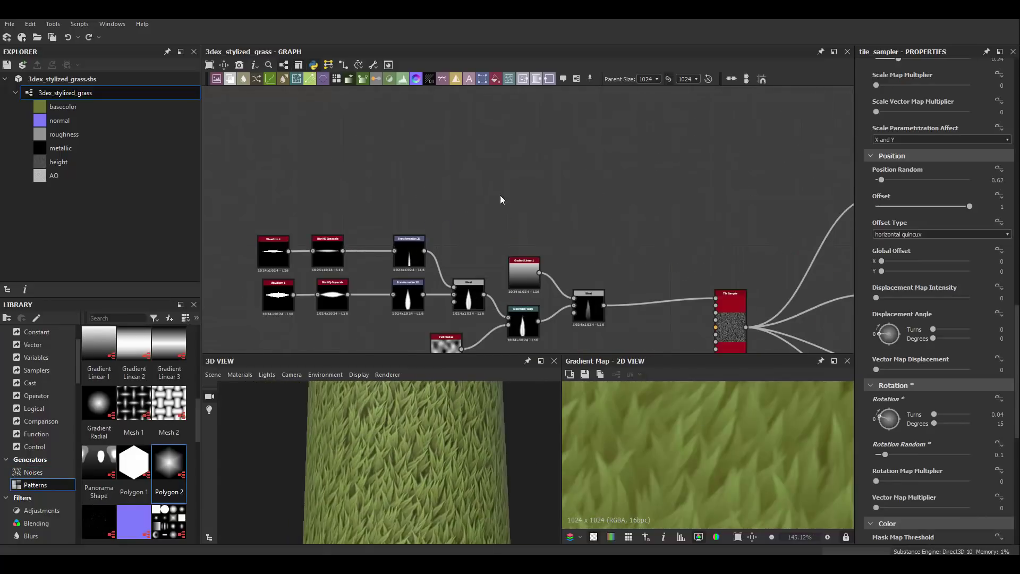
- Add a Polygon 2 shape with more sides and a finer Cells 1 pattern
left_click_drag(540, 161, 544, 161)
scroll(544, 161, "up", 4)
left_click_drag(878, 320, 881, 321)
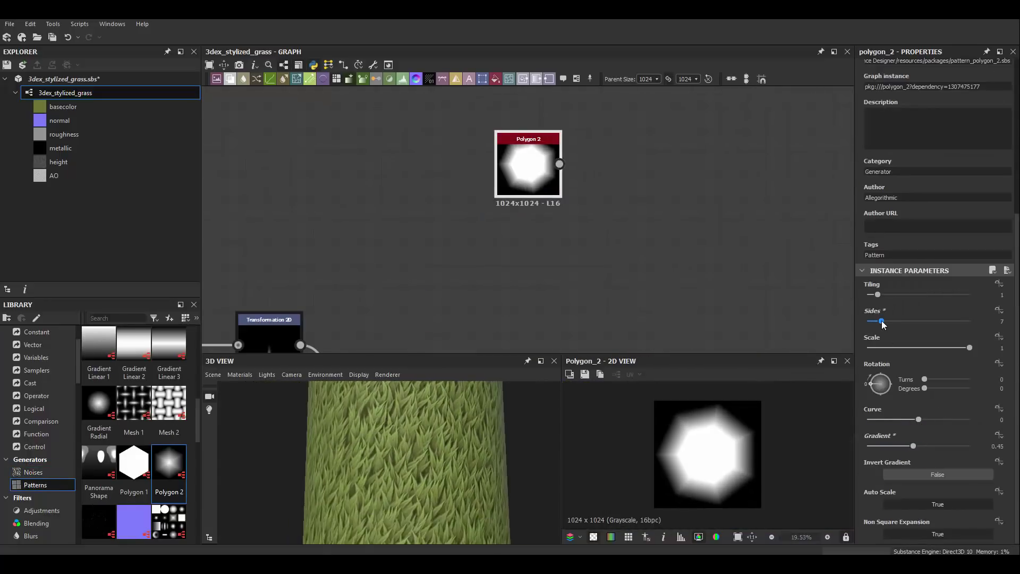
key("space")
type("cells")
key("Return")
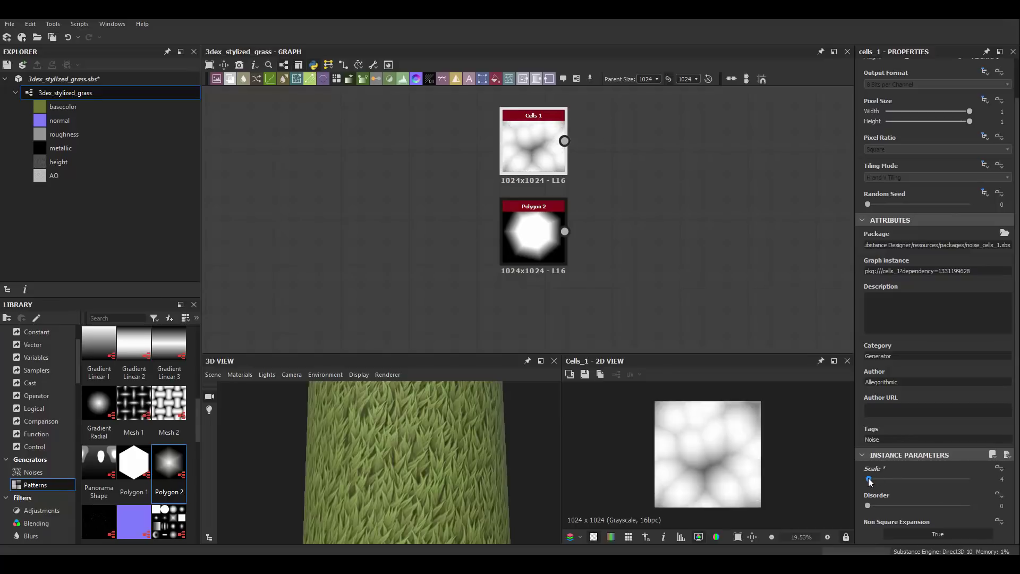
left_click_drag(869, 480, 882, 481)
- Add a Bevel after Cells 1 and a Blend with Polygon 2 as background
left_click_drag(564, 141, 525, 187)
left_click(584, 213)
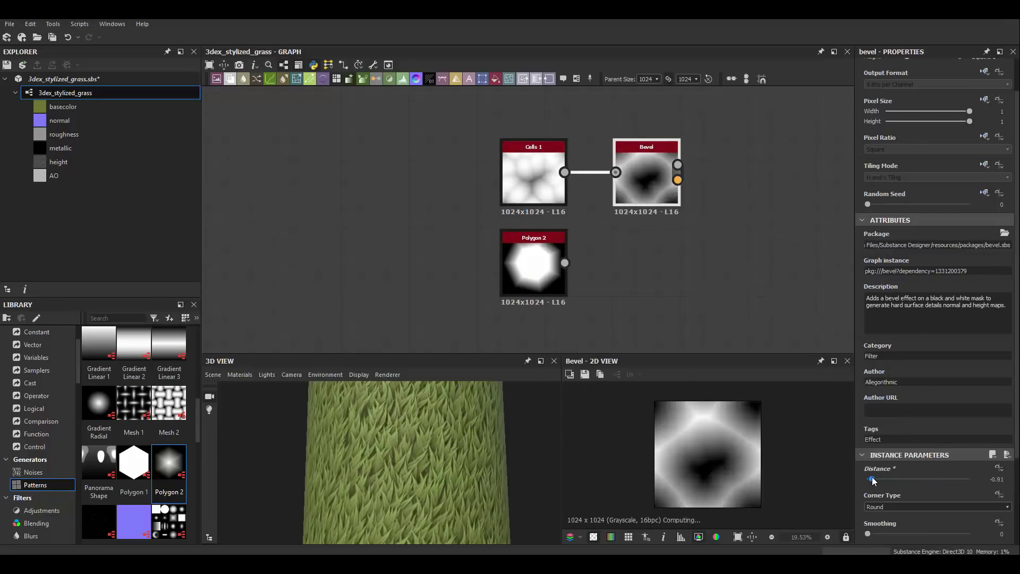
left_click_drag(564, 262, 662, 230)
left_click(662, 286)
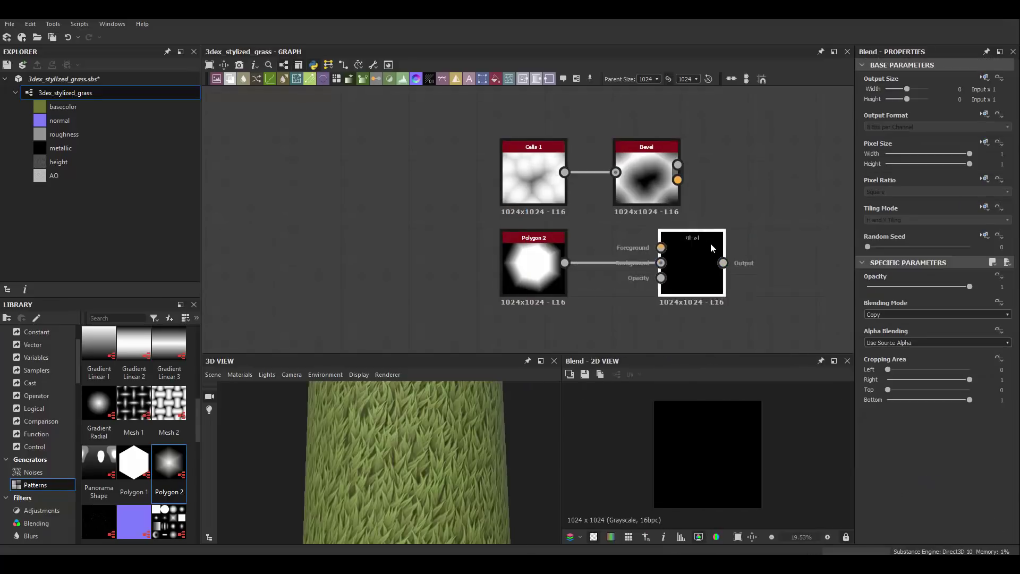
- Insert a Transformation 2D from the Bevel into the Blend, offsetting the shape slightly
left_click(898, 314)
left_click(894, 328)
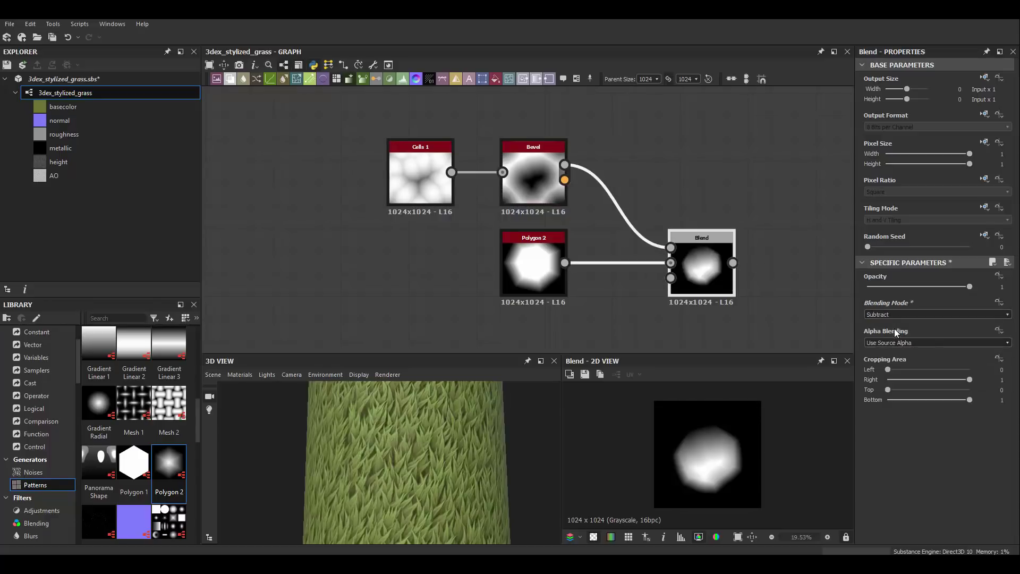
left_click(534, 175)
key("space")
type("transf")
key("Return")
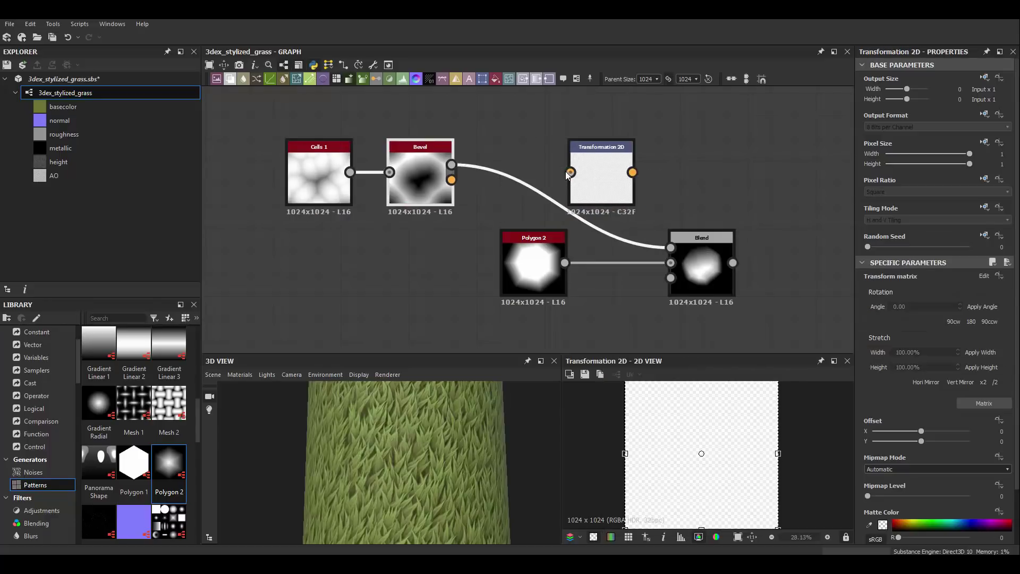
left_click_drag(632, 172, 671, 248)
left_click_drag(602, 159, 534, 159)
left_click_drag(750, 486, 757, 495)
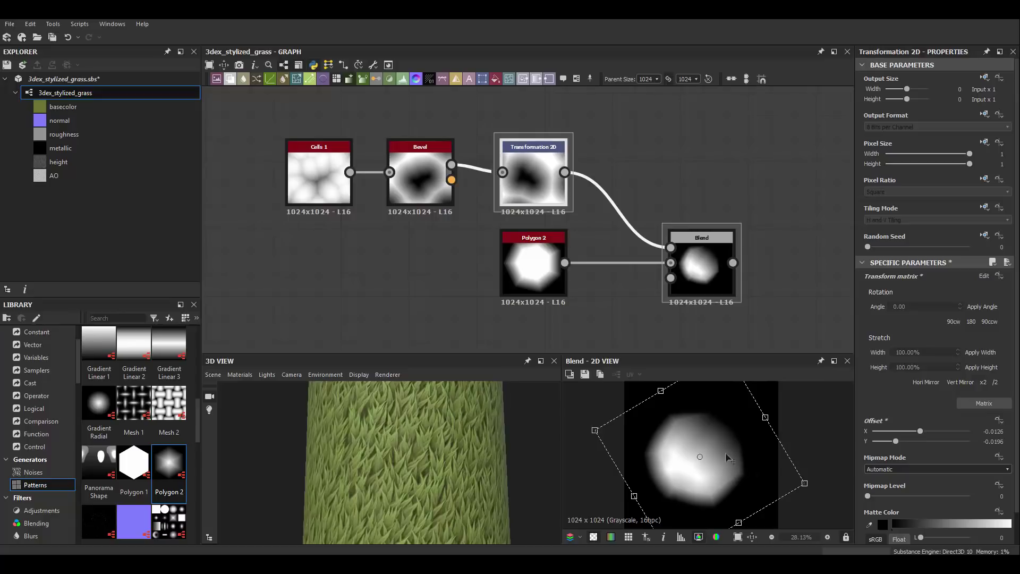
scroll(579, 185, "down", 3)
key("space")
- Add a Tile Sampler after the Blend with its Pattern set to Pattern Input
type("tile sampler")
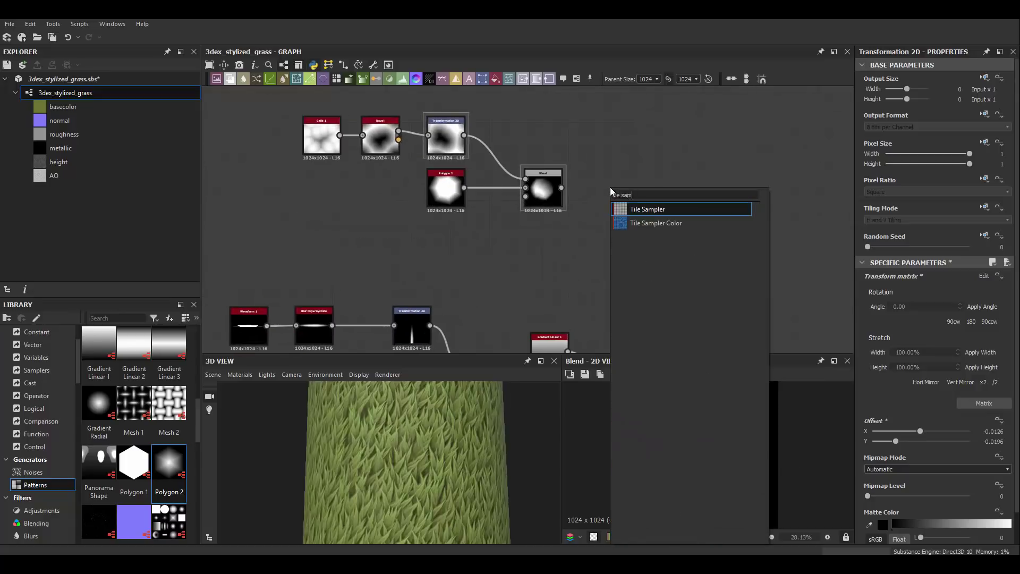
key("Return")
scroll(610, 187, "up", 2)
scroll(956, 493, "down", 5)
left_click(941, 364)
left_click(904, 380)
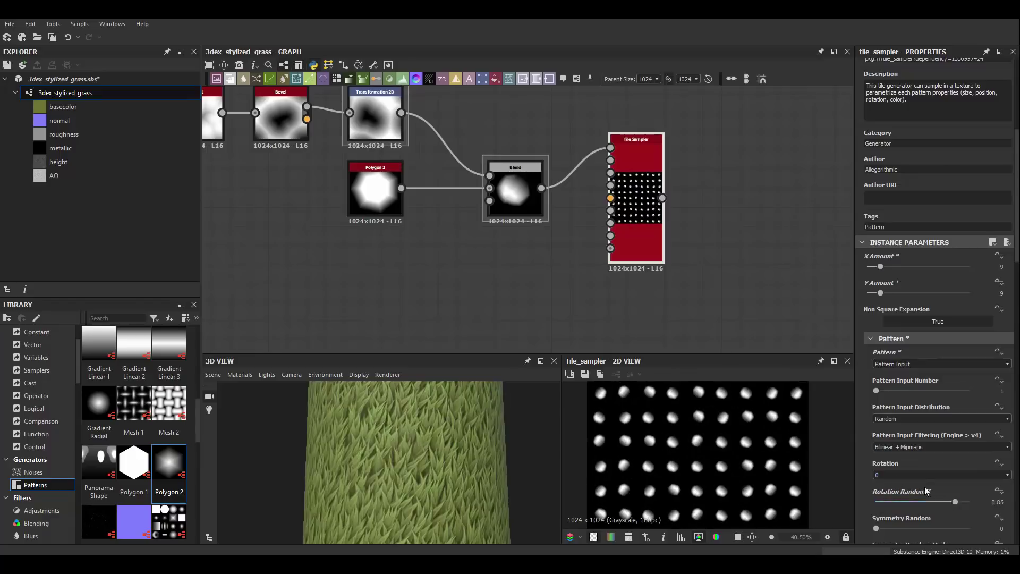
- Randomise the pebbles' size, scale, position, rotation and colour (colour random 0.37)
scroll(926, 490, "down", 3)
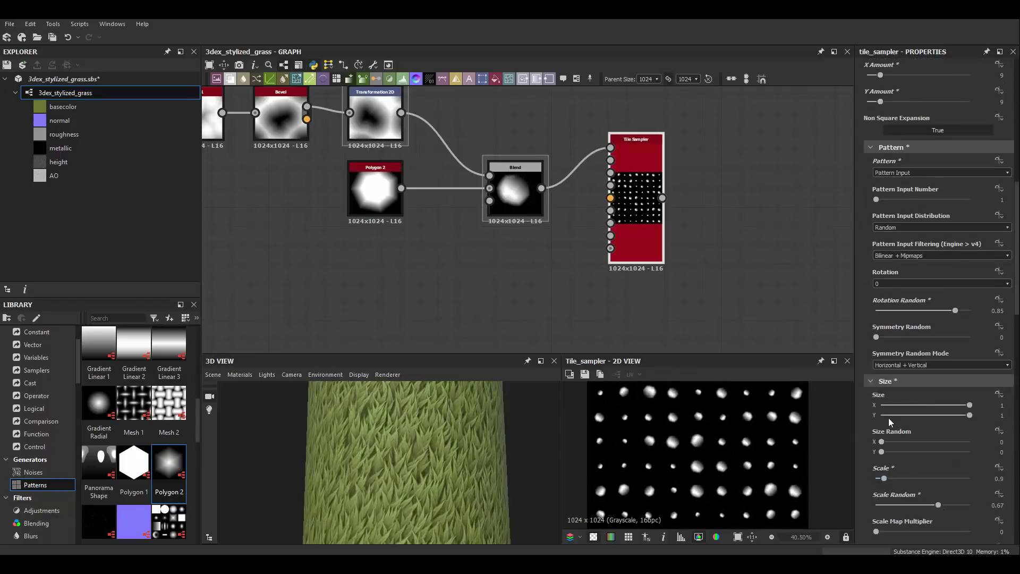
scroll(936, 442, "down", 4)
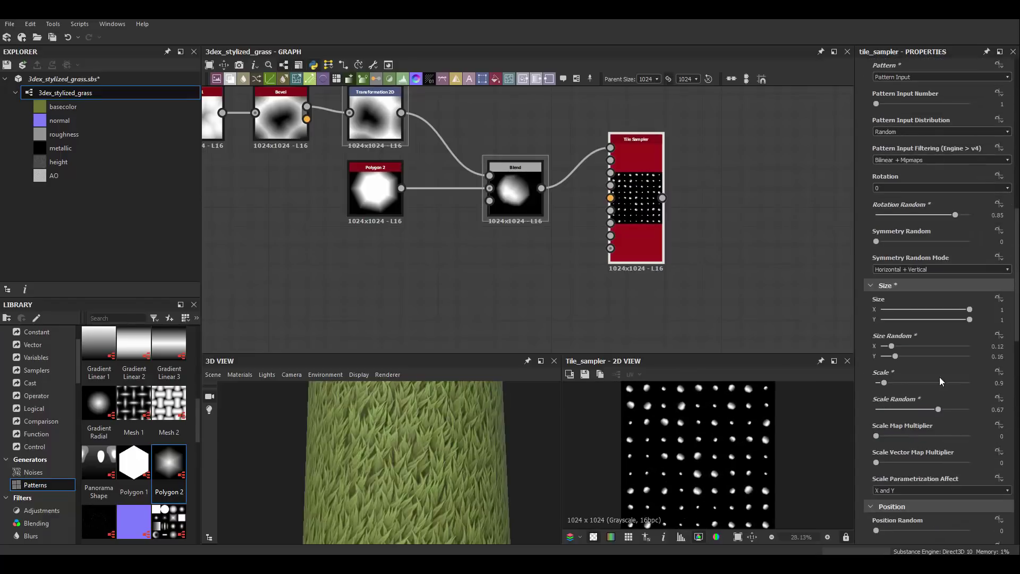
left_click(878, 405)
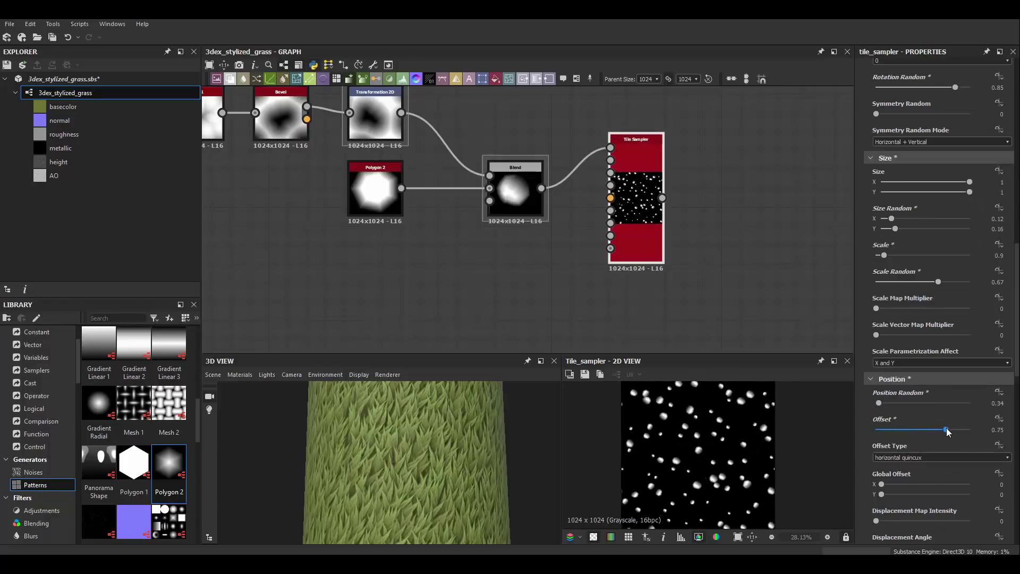
scroll(894, 304, "down", 5)
left_click_drag(941, 363, 926, 362)
scroll(891, 459, "down", 4)
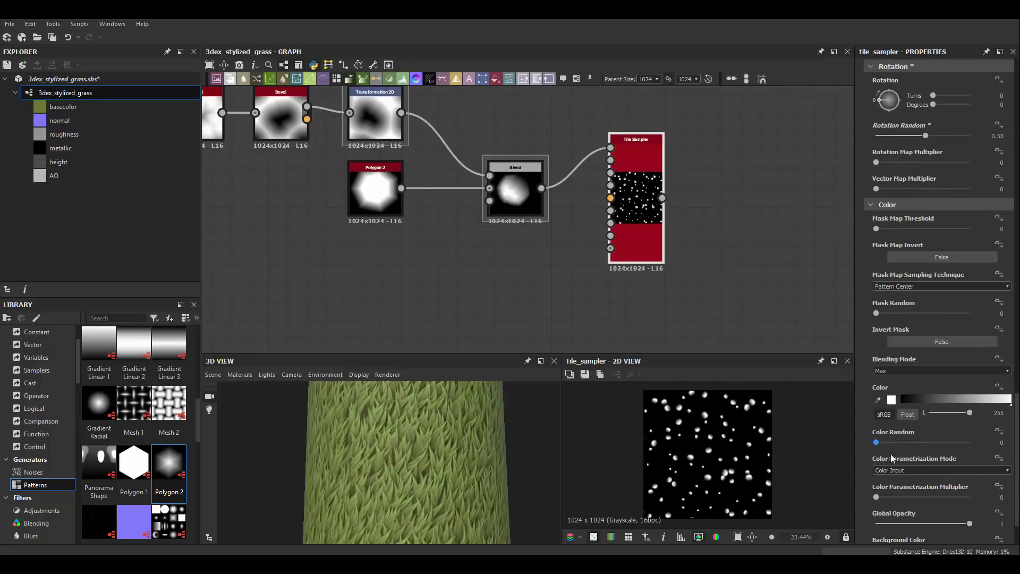
scroll(651, 204, "down", 3)
mouse_move(651, 204)
middle_mouse_down()
mouse_move(470, 208)
mouse_move(583, 301)
middle_mouse_up()
scroll(470, 207, "down", 3)
scroll(583, 301, "up", 2)
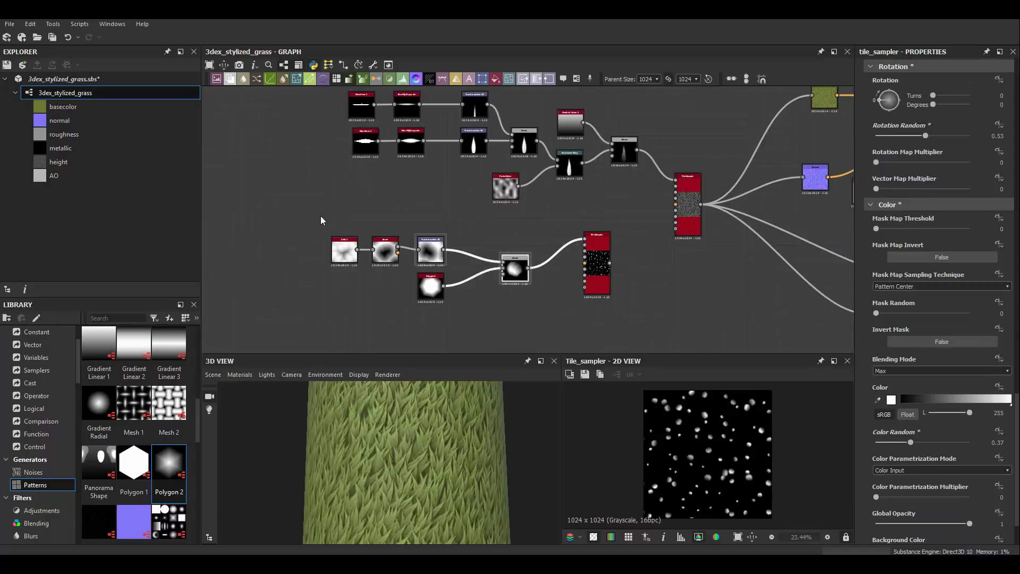
left_click(622, 234)
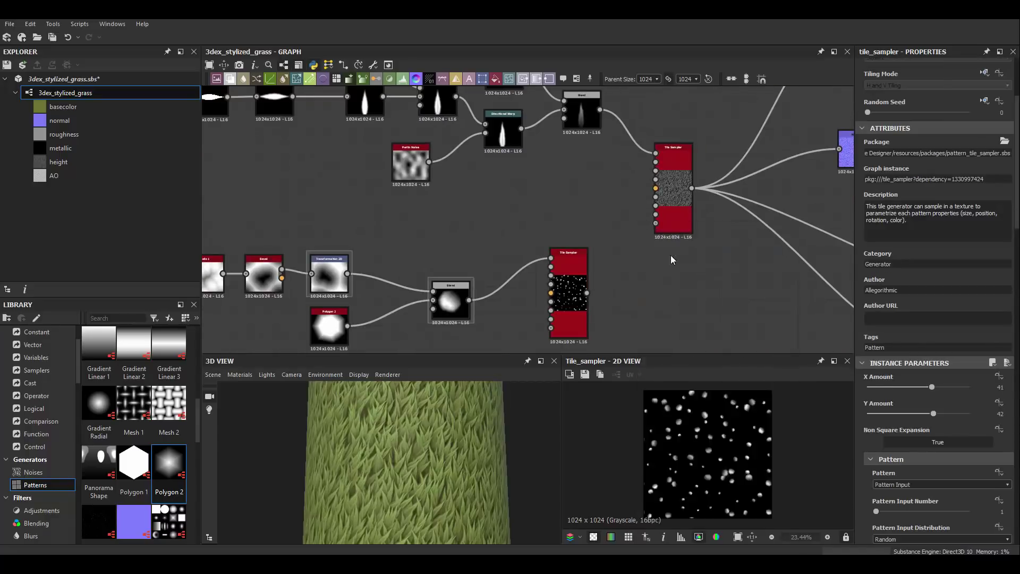
- Threshold the pebbles with Histogram Scan and use them as the grass sampler's inverted mask
left_click_drag(867, 480, 916, 480)
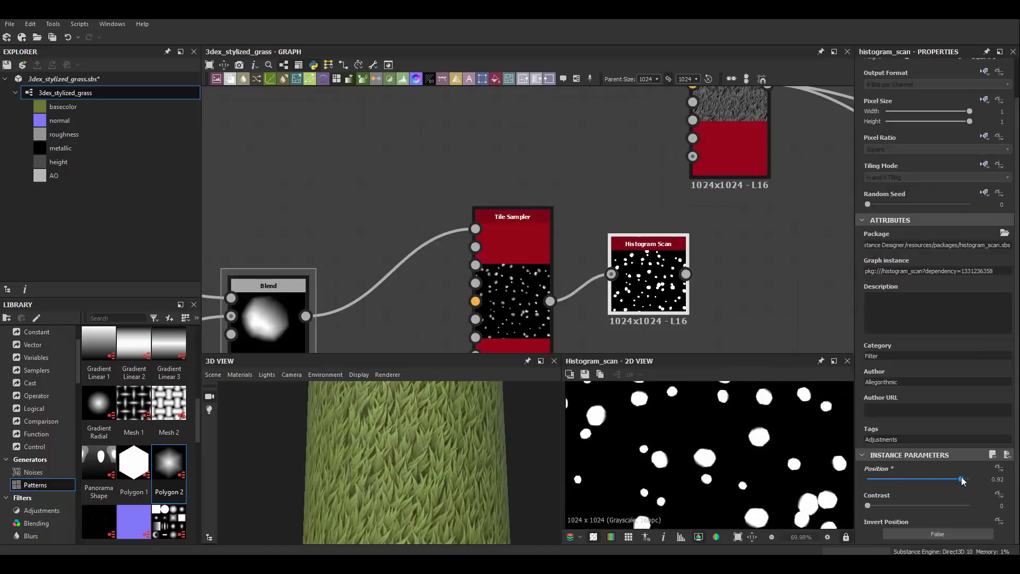
scroll(646, 404, "down", 3)
scroll(646, 228, "down", 2)
left_click_drag(617, 213, 622, 209)
double_click(657, 208)
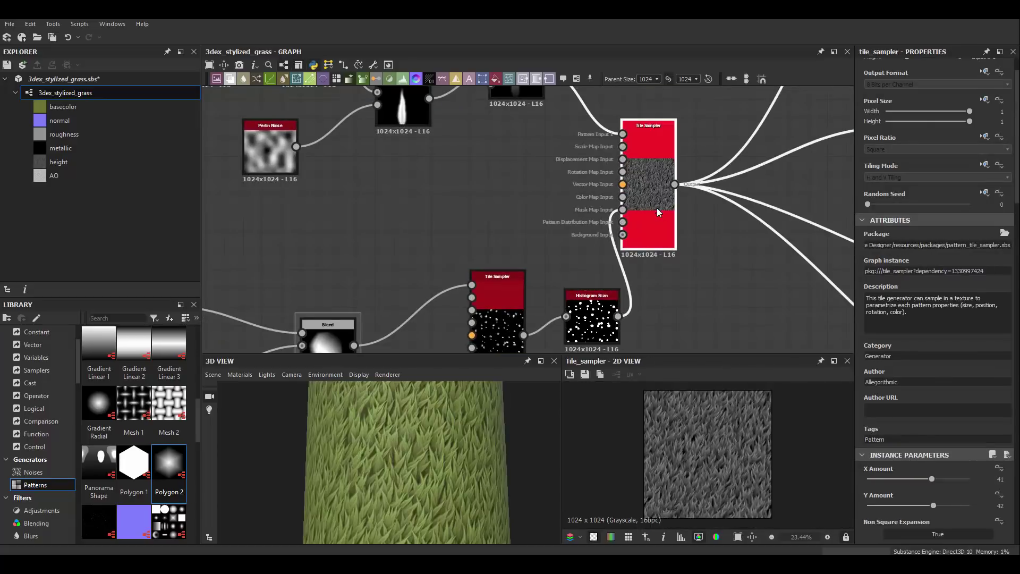
scroll(914, 393, "down", 10)
left_click_drag(875, 441, 907, 441)
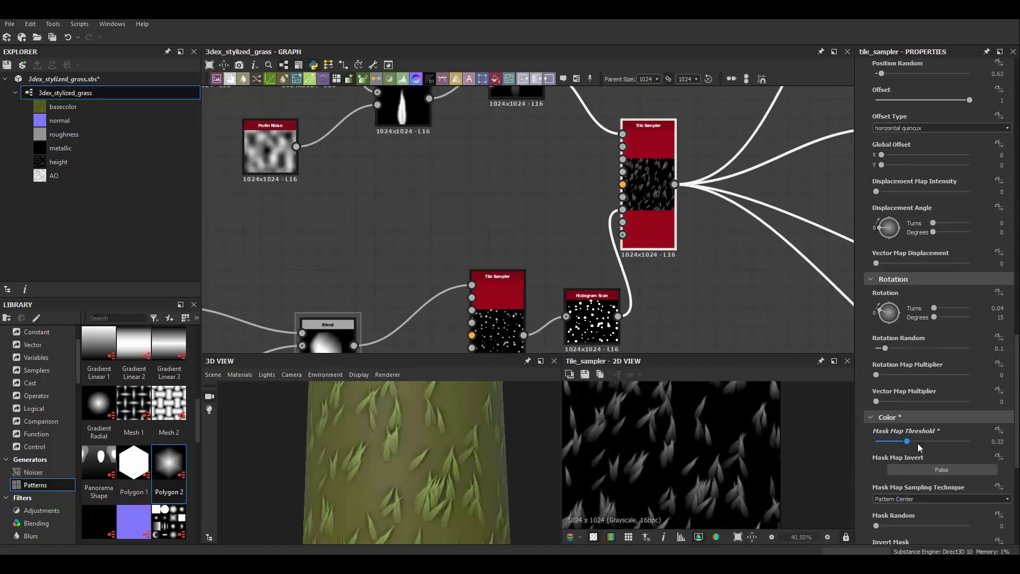
left_click(941, 470)
- Merge the pebbles into the grass through a new Blend set to Max (Lighten)
key("f")
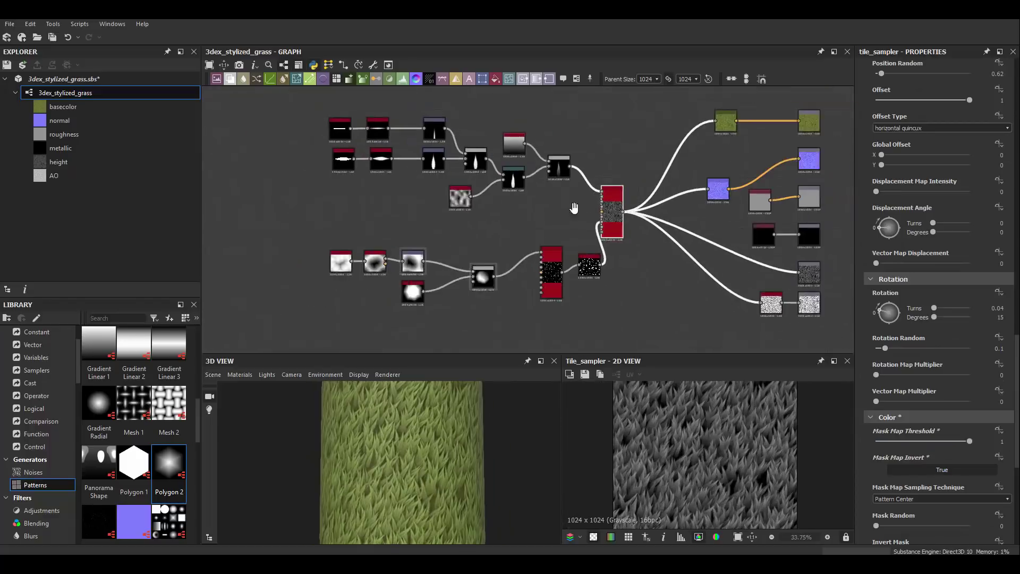
scroll(574, 207, "up", 3)
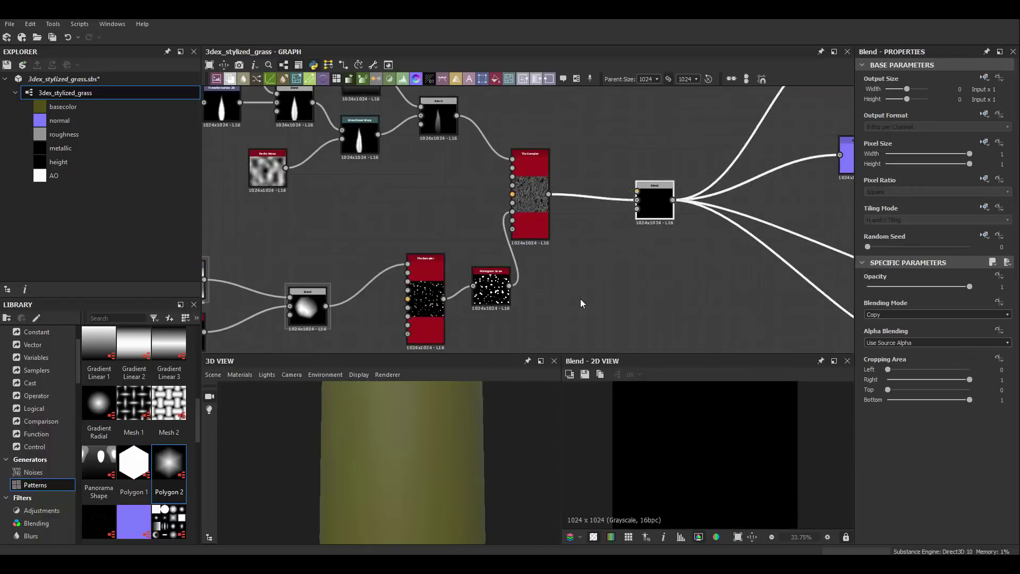
middle_click_drag(582, 303, 589, 279)
left_click_drag(498, 247, 445, 160)
left_click_drag(451, 300, 643, 168)
left_click(892, 315)
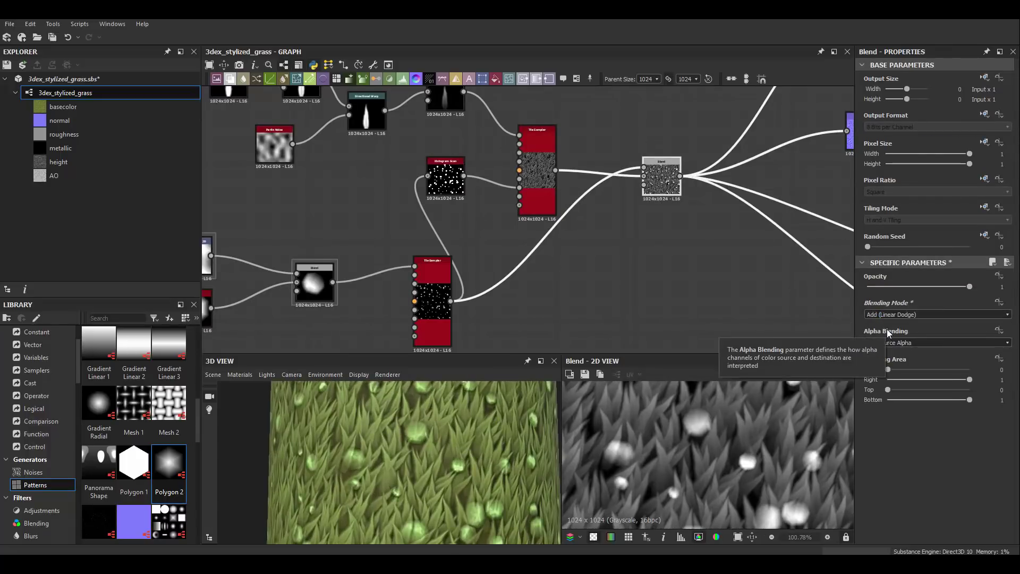
key("Down")
key("Down")
key("Down")
scroll(422, 456, "down", 3)
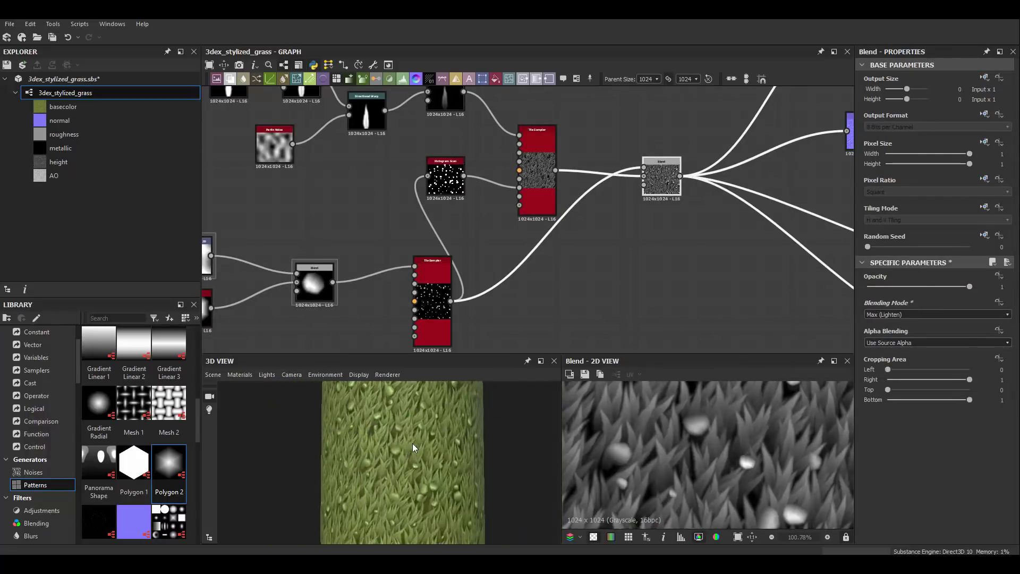
scroll(705, 450, "down", 5)
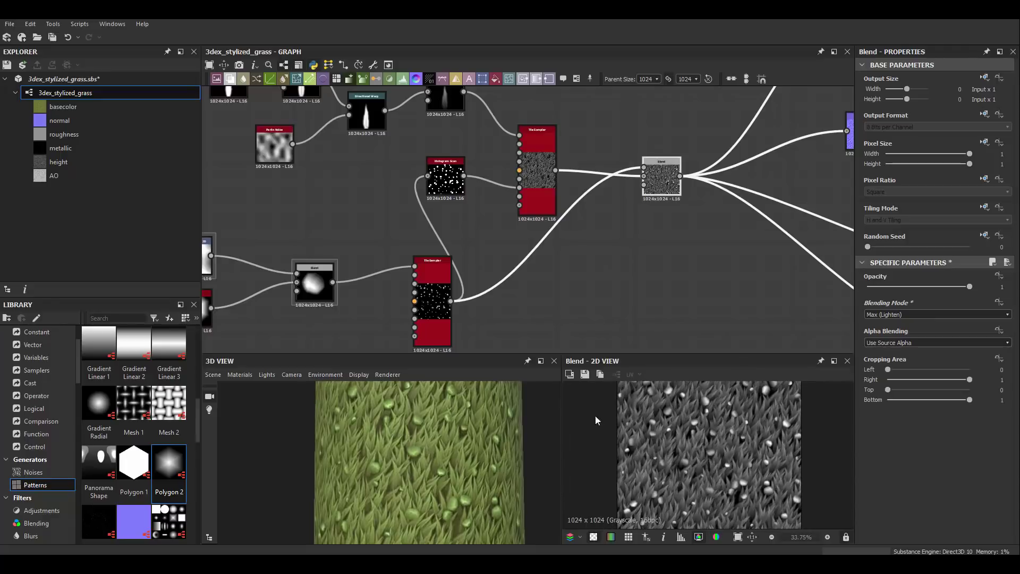
scroll(595, 415, "down", 1)
middle_click_drag(340, 228, 613, 308)
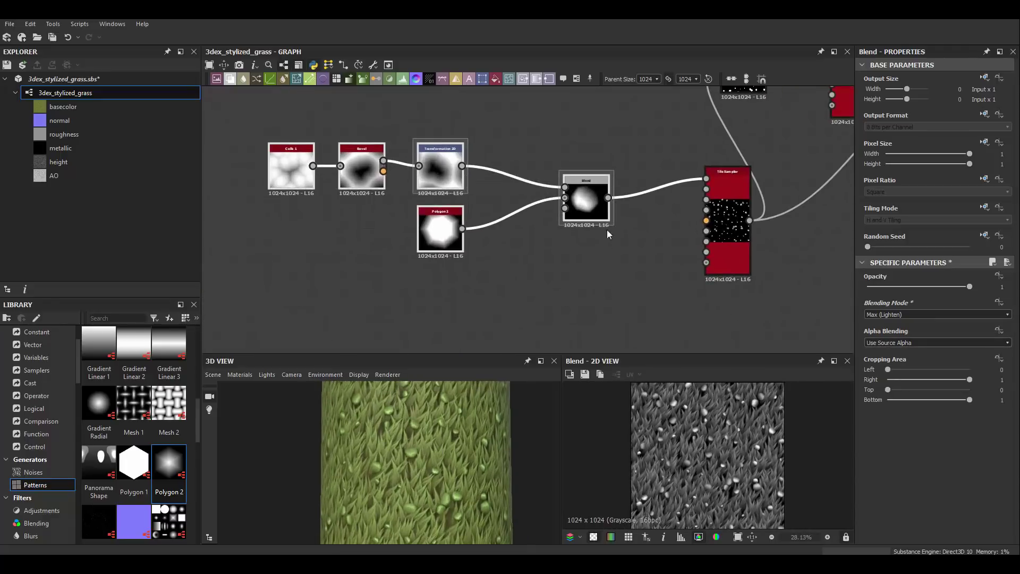
- Change the Bevel distance and sharpen the Polygon 2 gradient of the pebble shape
scroll(609, 234, "up", 2)
left_click(384, 202)
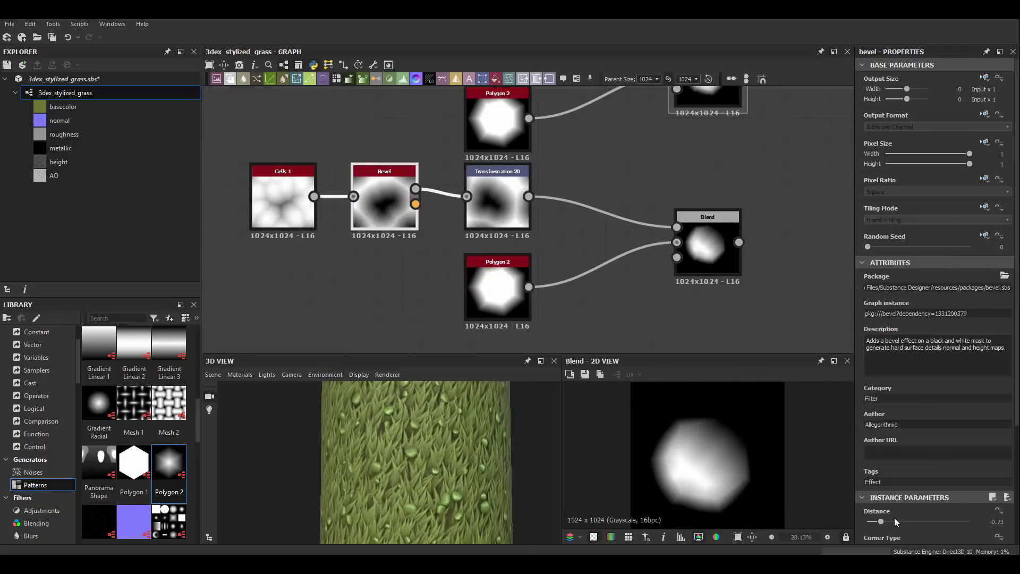
left_click_drag(868, 521, 898, 521)
left_click(498, 199)
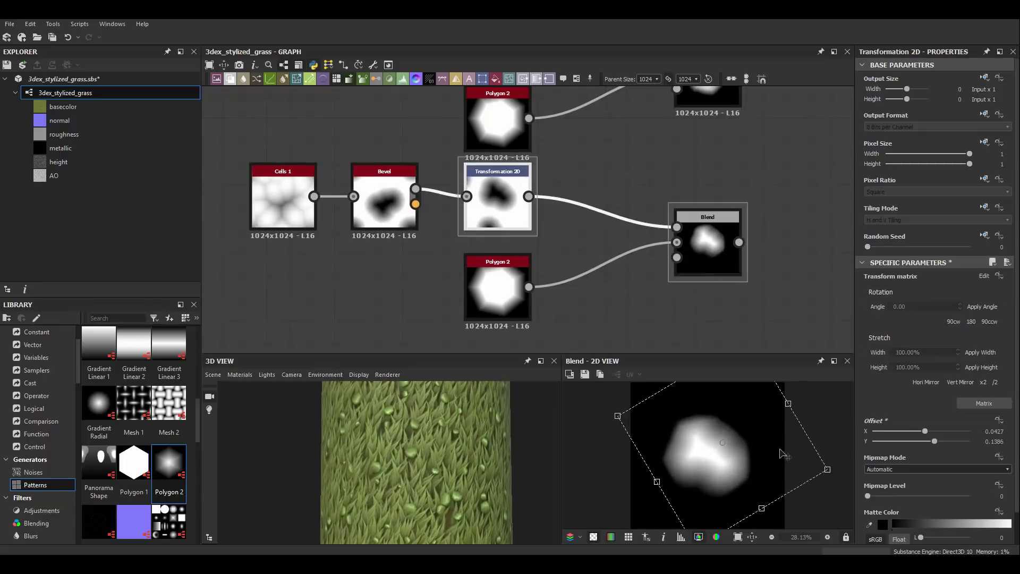
left_click(484, 285)
mouse_move(922, 450)
left_mouse_down()
mouse_move(909, 450)
mouse_move(931, 451)
left_mouse_up()
- Adjust the pebble Blend opacity, Transformation 2D offset and increase Cells disorder
left_click(706, 245)
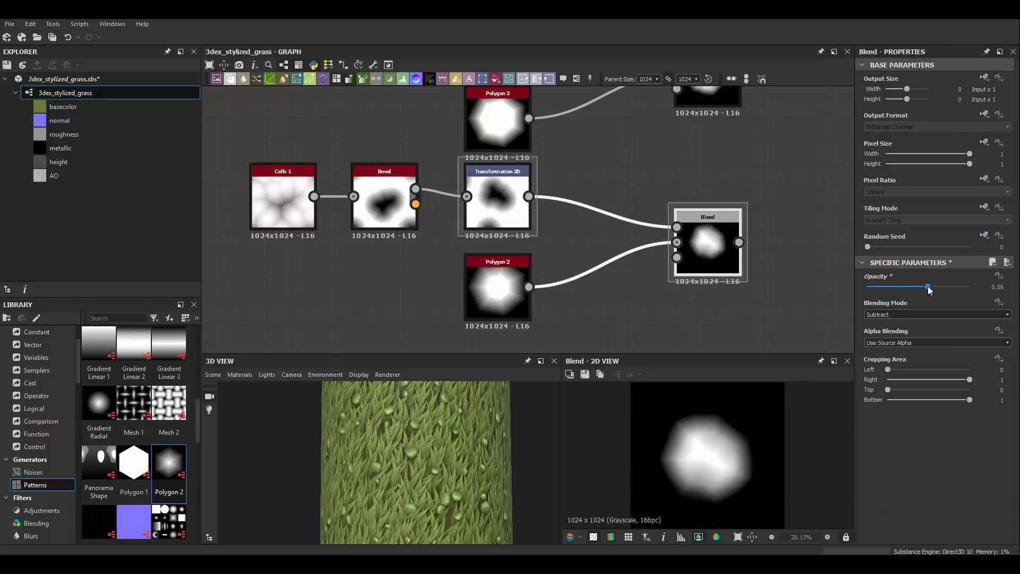
left_click(518, 234)
left_click_drag(738, 460, 747, 451)
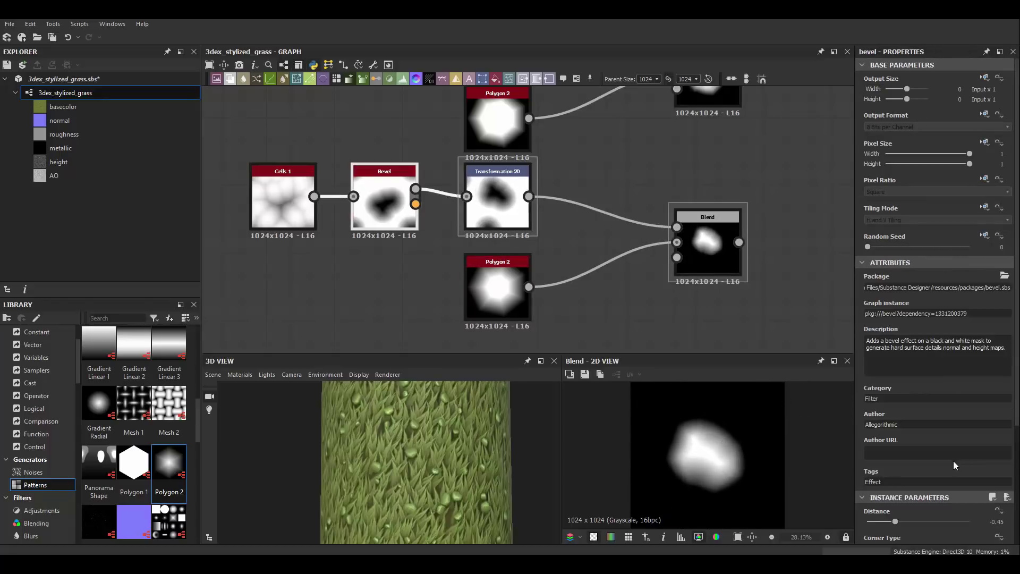
left_click_drag(904, 522, 898, 521)
scroll(873, 515, "down", 2)
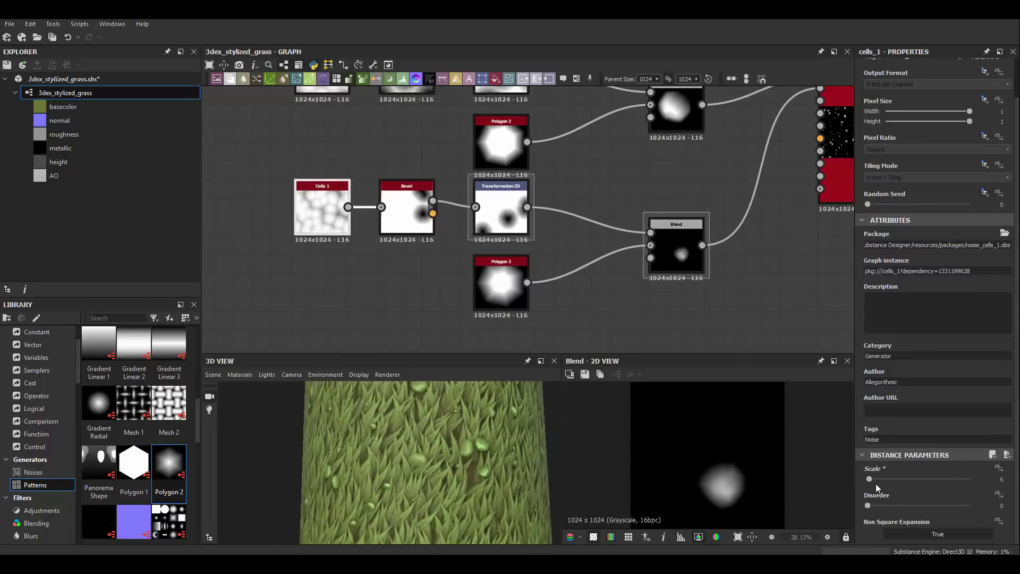
left_click_drag(945, 505, 962, 503)
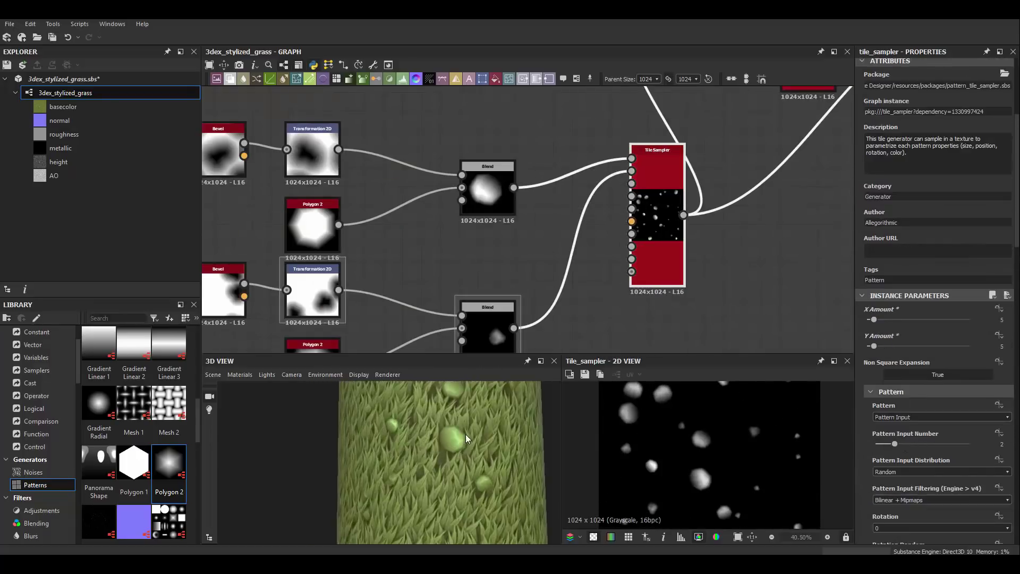
- Slightly reduce the pebble scale and raise Position Random to about 0.28
scroll(936, 412, "down", 10)
scroll(936, 413, "down", 2)
left_click_drag(911, 431, 901, 432)
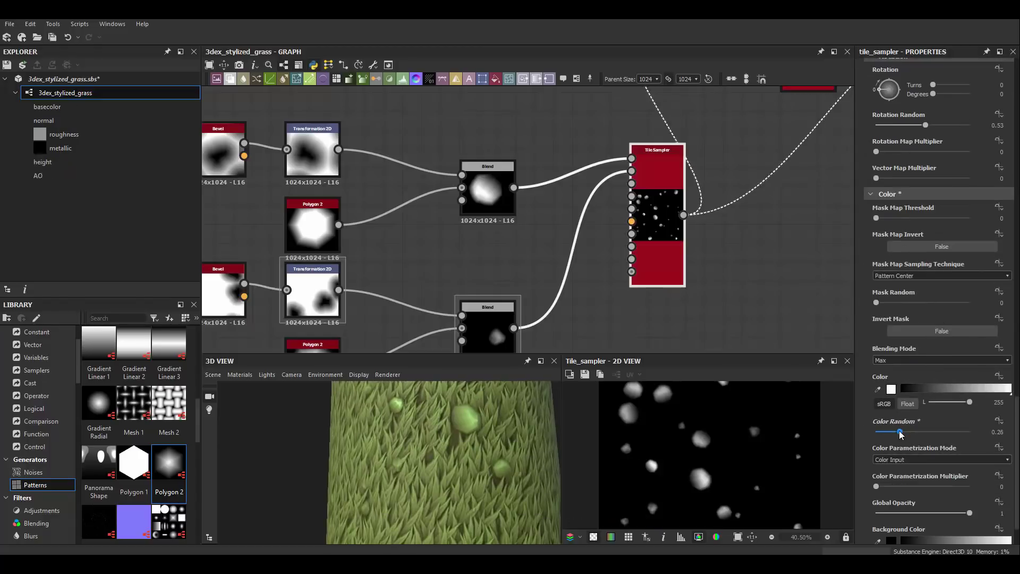
scroll(903, 383, "up", 5)
scroll(927, 297, "up", 5)
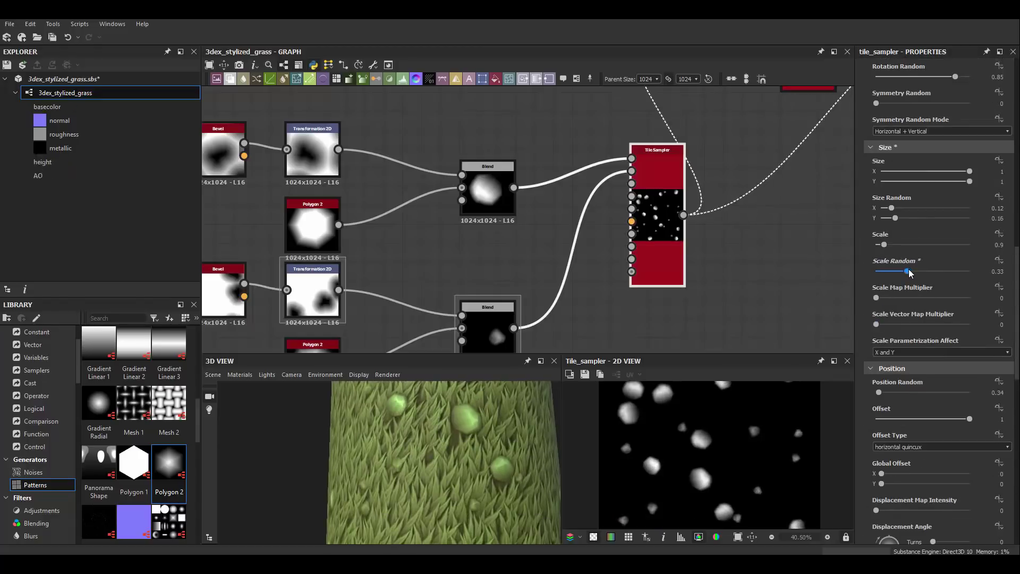
left_click_drag(893, 244, 890, 244)
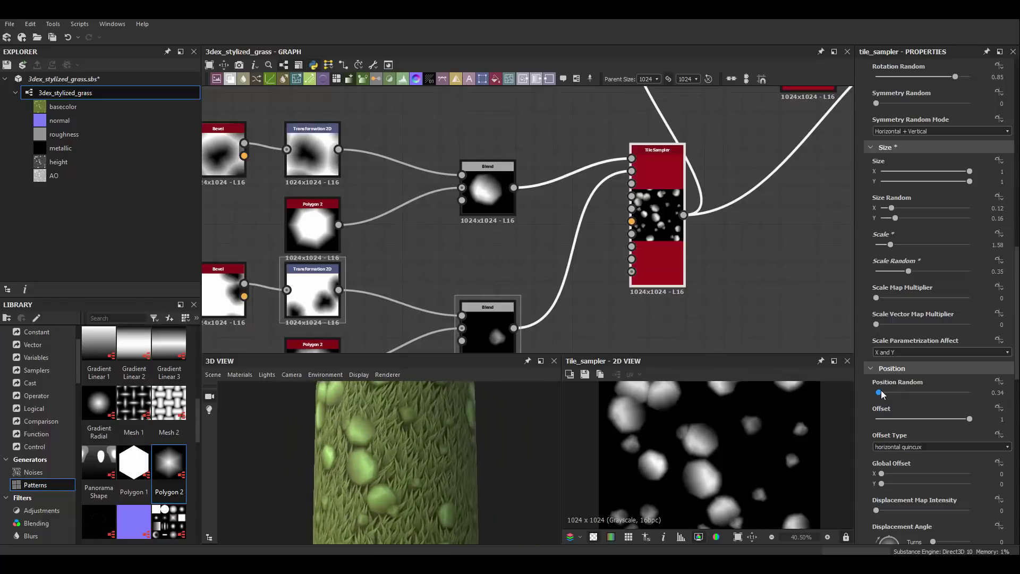
left_click_drag(880, 393, 889, 394)
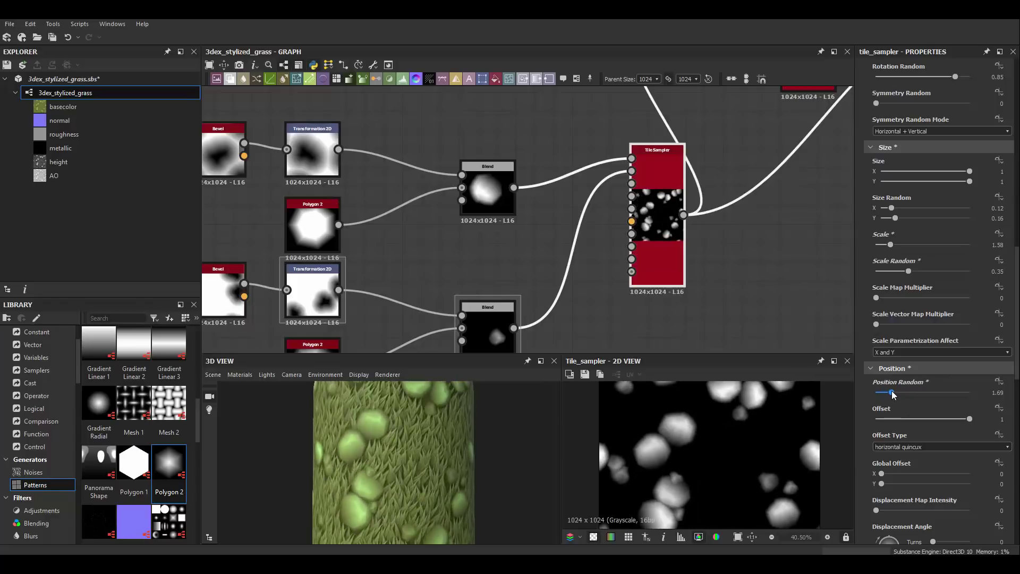
scroll(808, 433, "down", 3)
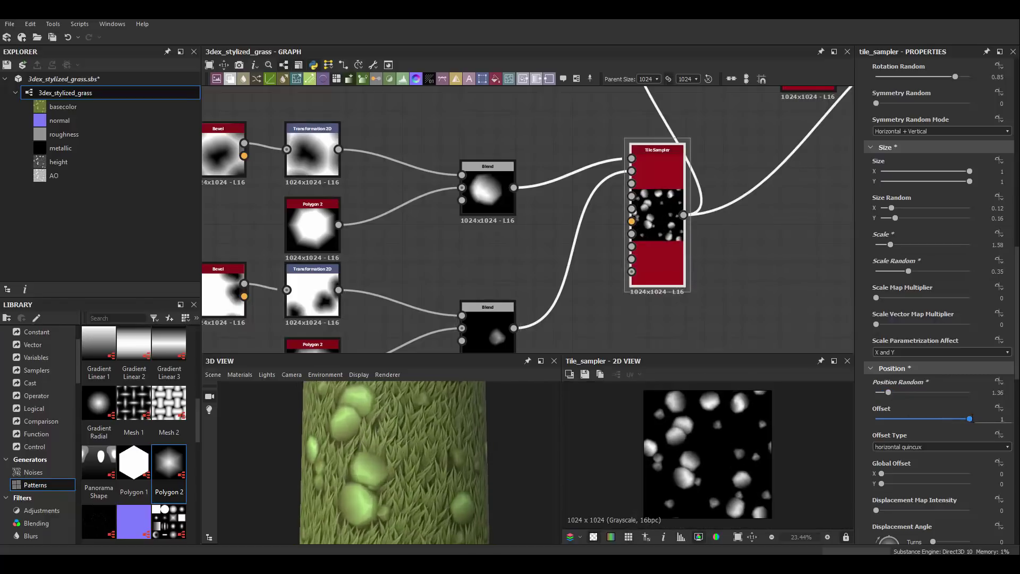
left_click_drag(466, 429, 447, 445)
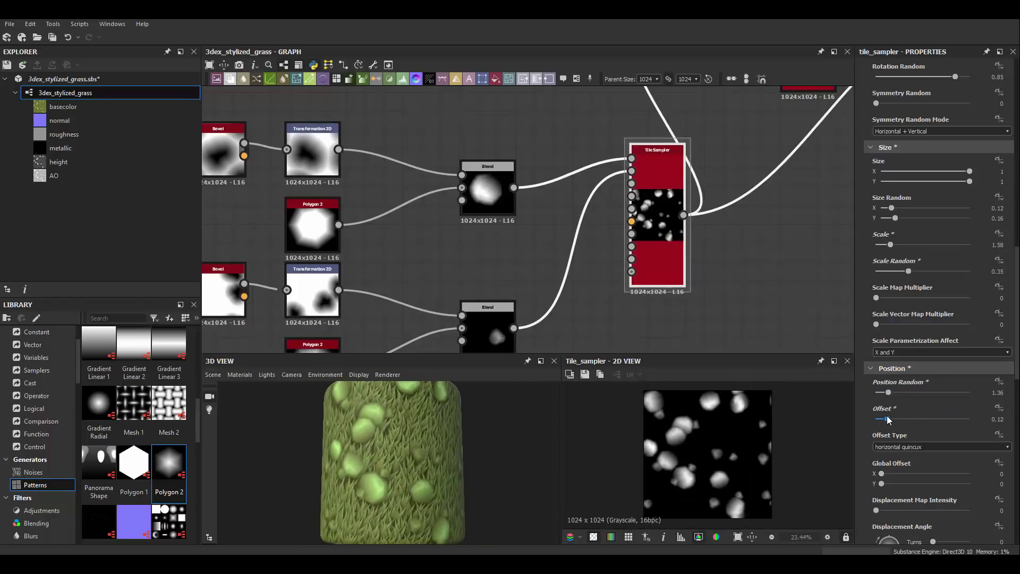
- Set the pebble sampler's offset to 0.47 and rotation random to 0.55
mouse_move(888, 420)
left_mouse_down()
mouse_move(919, 419)
mouse_move(879, 393)
left_mouse_up()
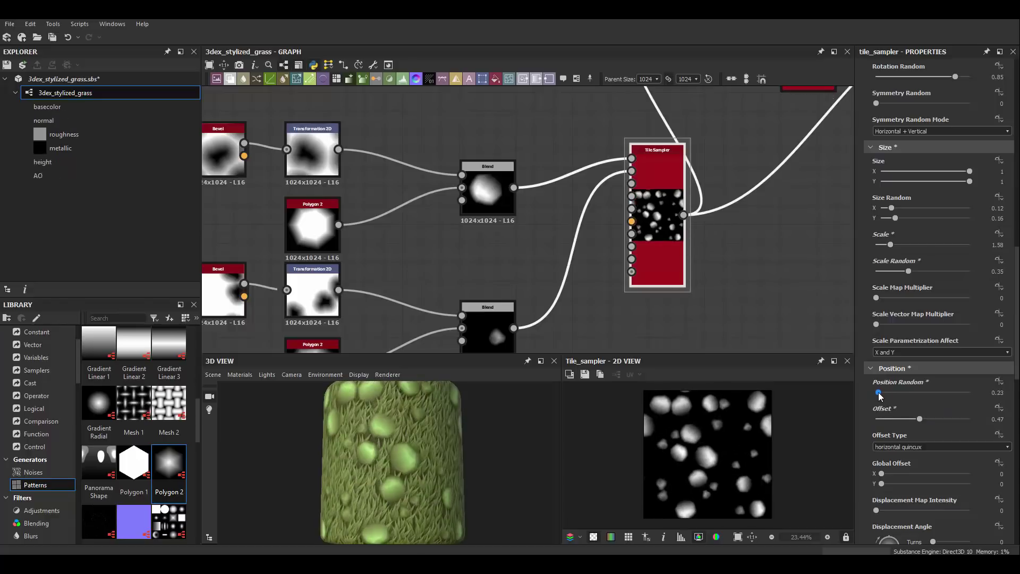
scroll(914, 340, "up", 5)
left_click_drag(955, 300, 963, 300)
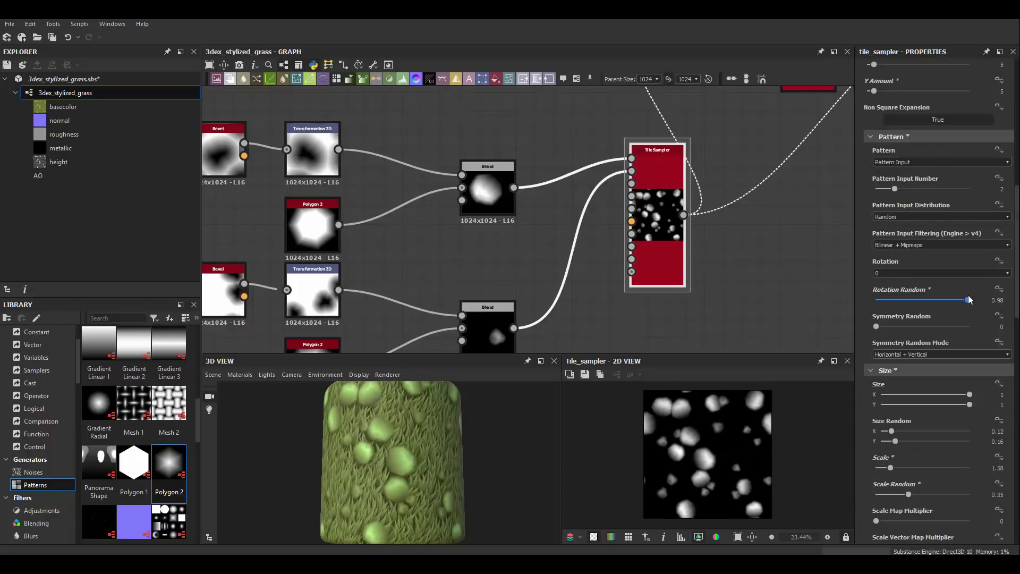
scroll(969, 300, "down", 6)
scroll(920, 415, "down", 5)
left_click_drag(901, 414, 927, 412)
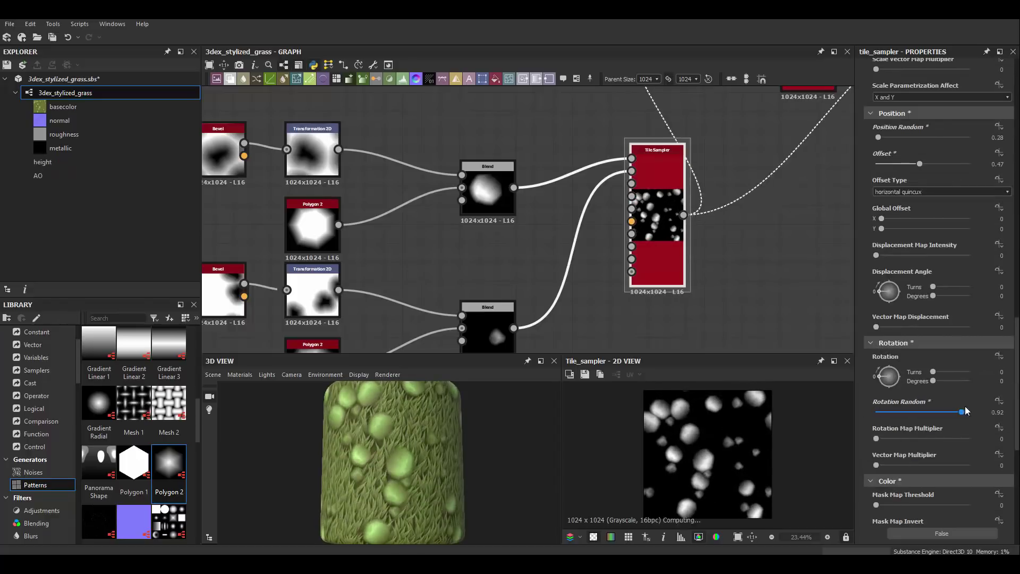
scroll(535, 248, "down", 3)
left_click_drag(607, 286, 608, 302)
scroll(445, 221, "up", 2)
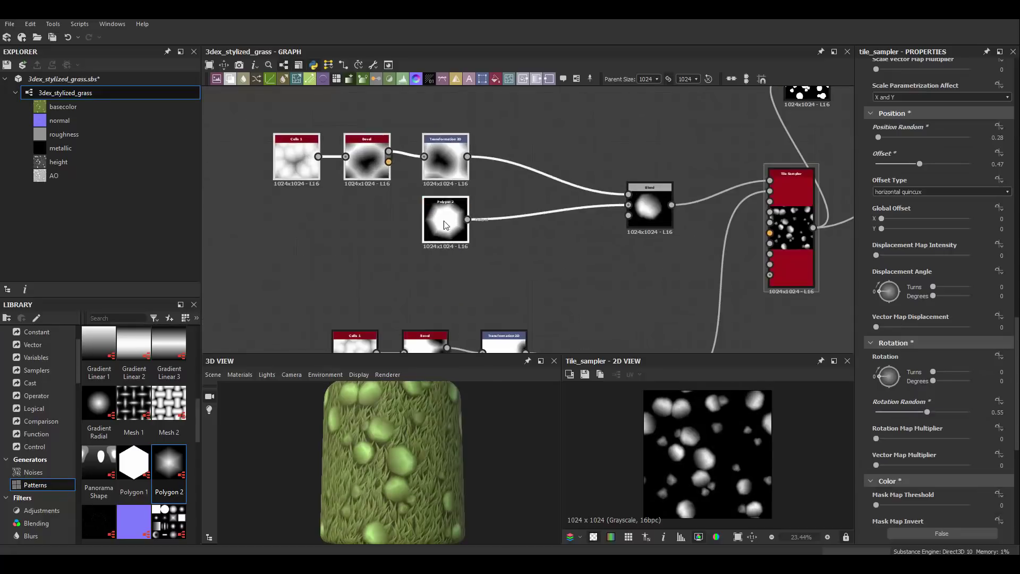
scroll(620, 207, "up", 1)
left_click(626, 246)
key("space")
- Add a second Transformation 2D and blend it in with Min (Darken) at about 0.6 opacity
left_click(707, 245)
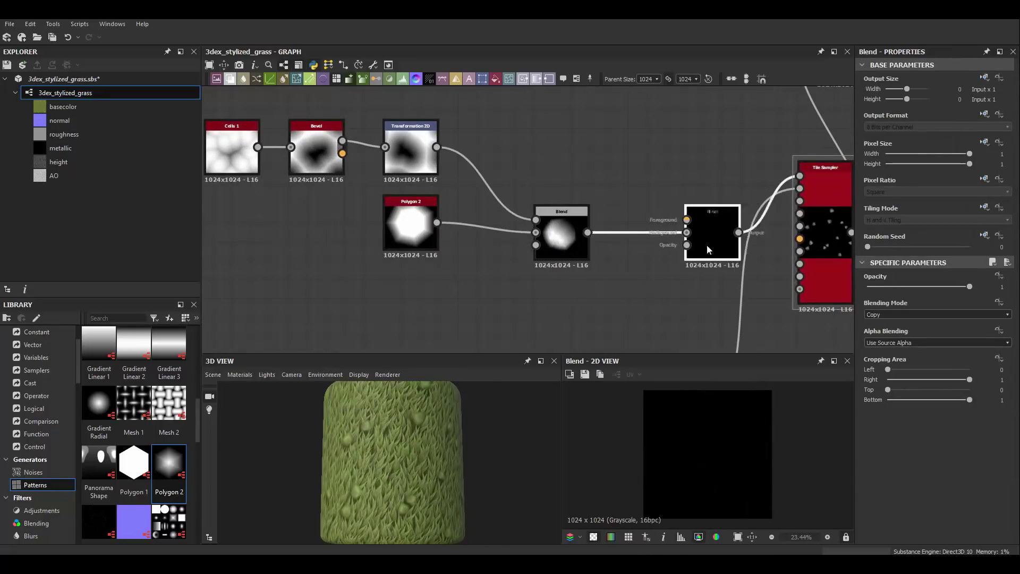
key("space")
type("tr")
left_click(566, 169)
left_click_drag(534, 206, 394, 147)
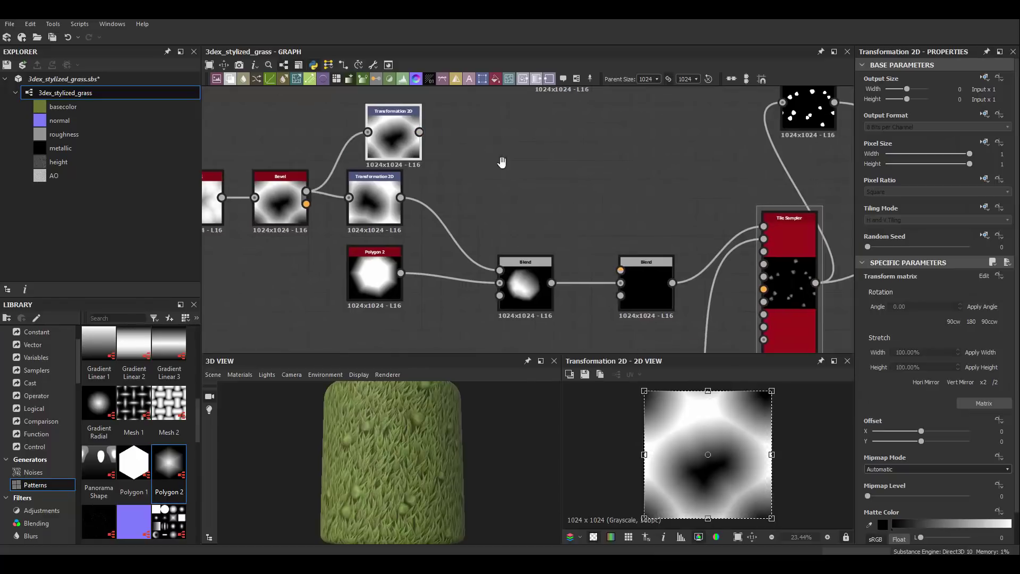
double_click(646, 282)
left_click(937, 315)
left_click(888, 327)
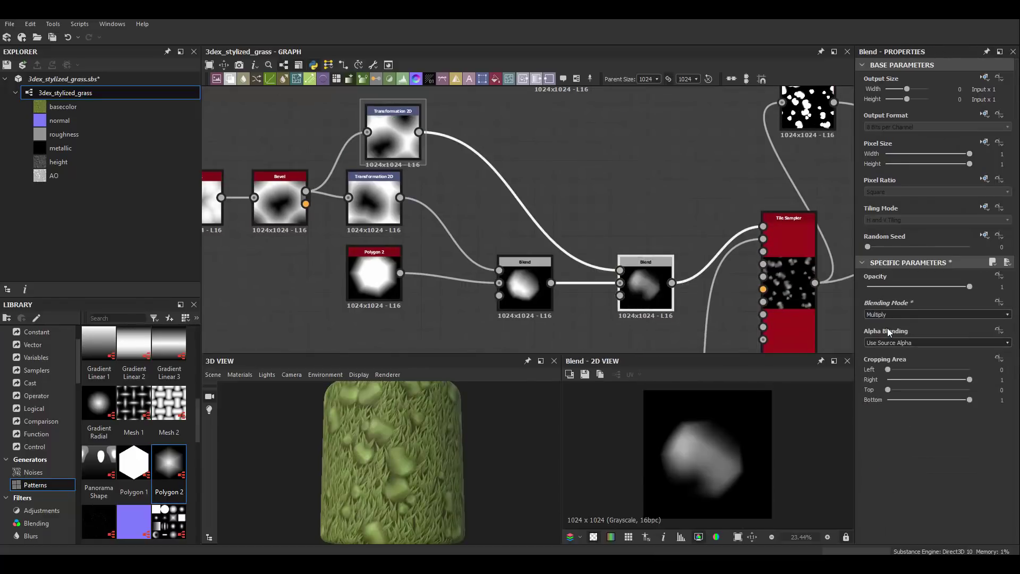
left_click_drag(970, 286, 931, 287)
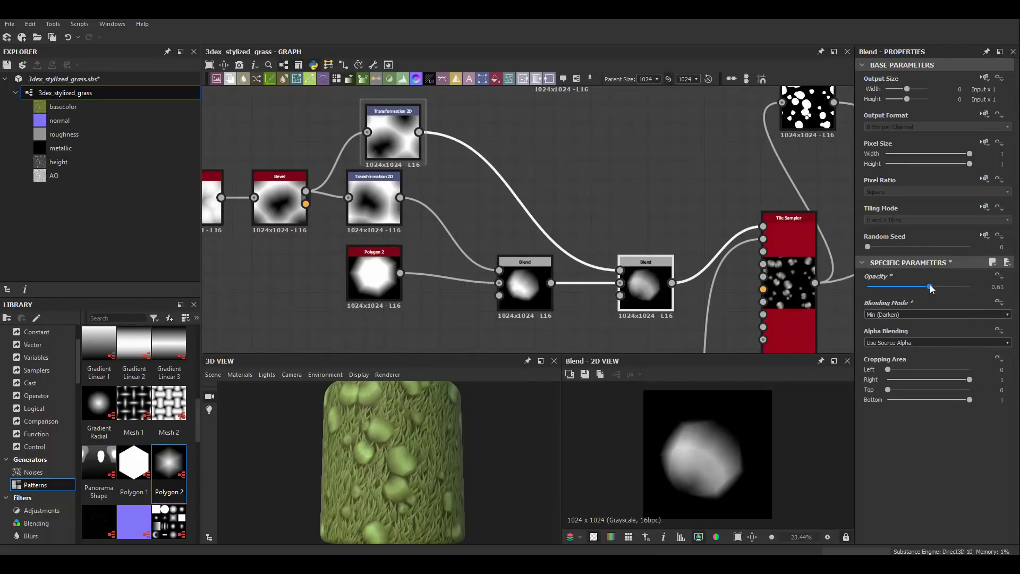
- Shift the overlaid bevel copy up and left and fine-tune the blend opacity
left_click(393, 133)
mouse_move(744, 439)
left_mouse_down()
mouse_move(725, 473)
mouse_move(760, 466)
left_mouse_up()
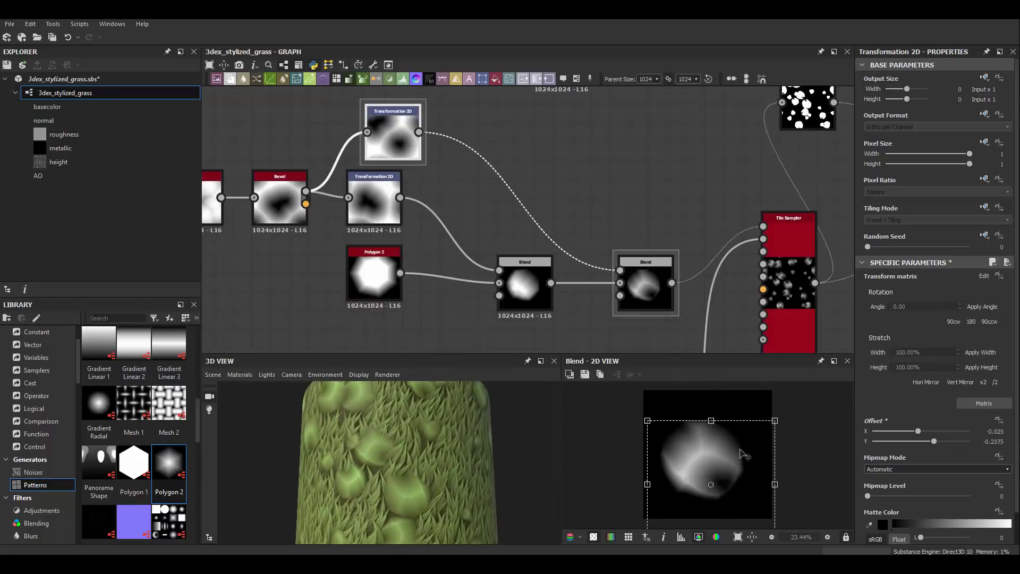
left_click_drag(791, 476, 756, 462)
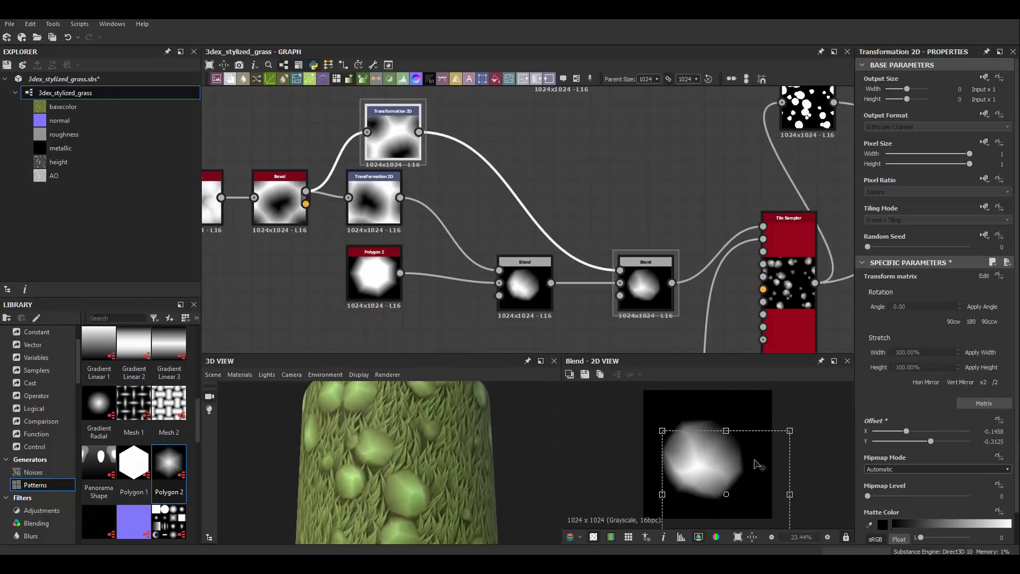
left_click(646, 287)
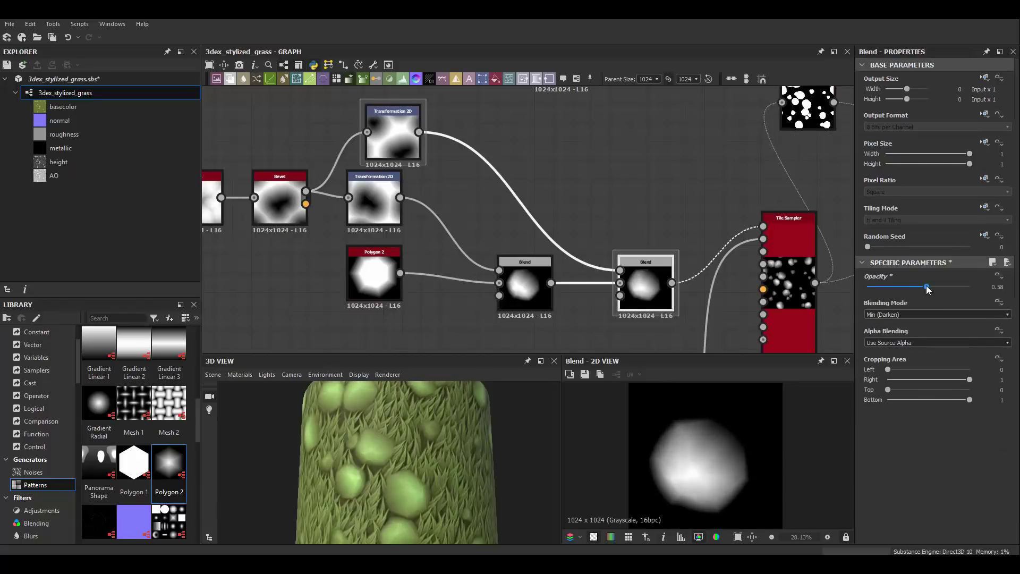
left_click_drag(926, 285, 929, 286)
mouse_move(463, 421)
left_mouse_down()
mouse_move(428, 448)
mouse_move(442, 434)
left_mouse_up()
middle_click_drag(391, 206, 429, 187)
- Rework the overlay transform, ending rotated about 35 degrees at offset -0.1203, 0.0462
left_click(429, 187)
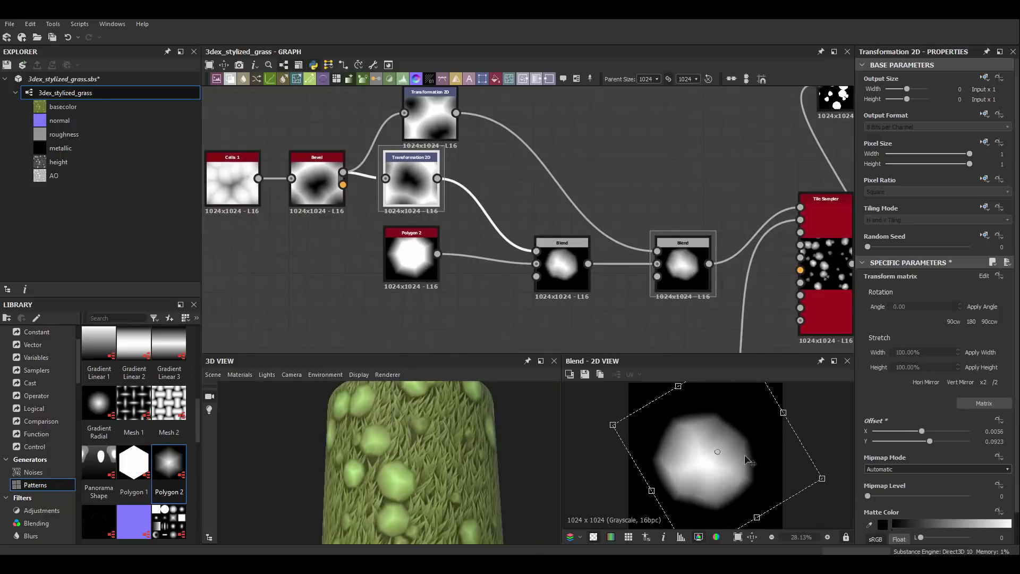
left_click_drag(745, 456, 759, 489)
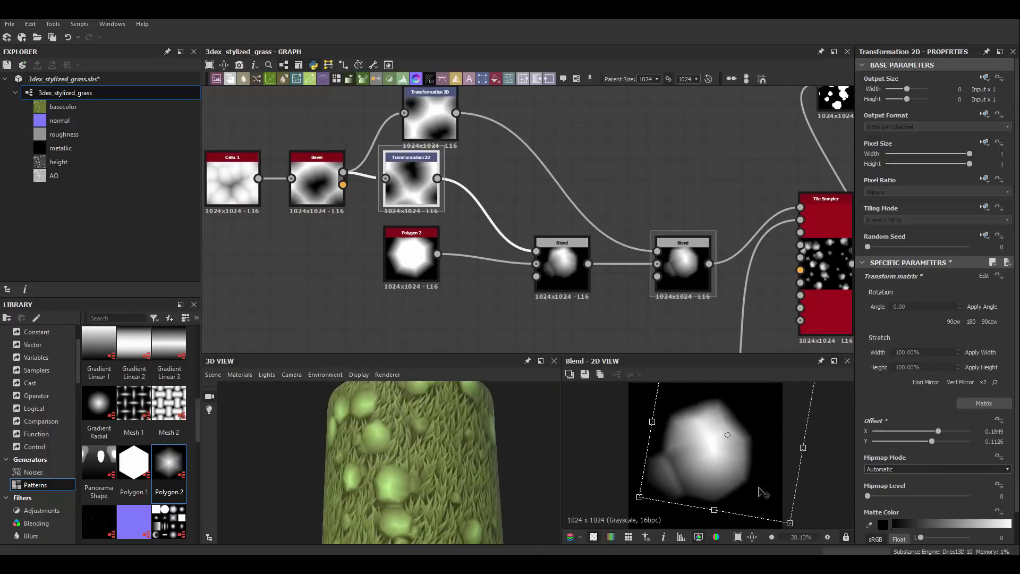
left_click_drag(686, 504, 680, 505)
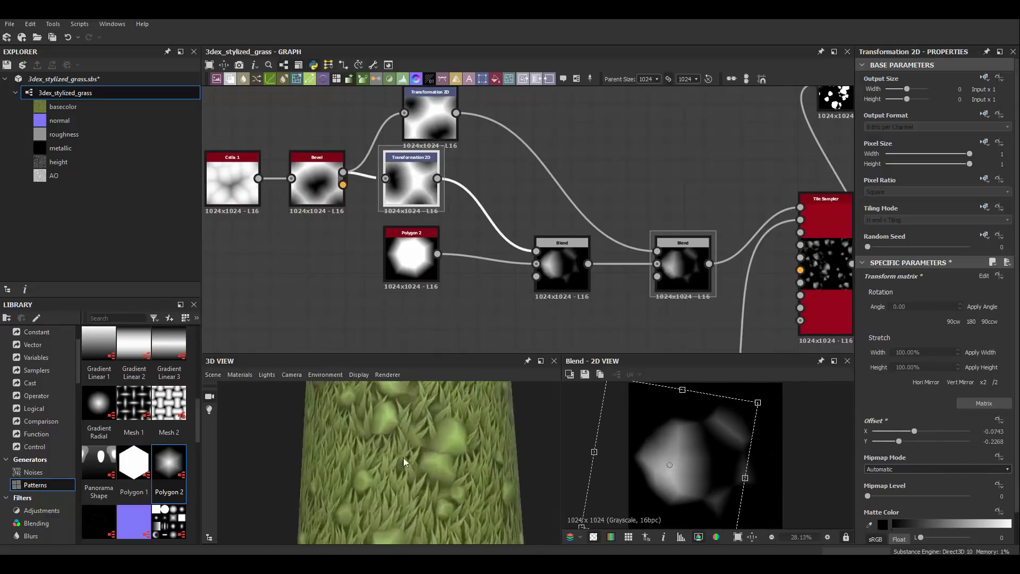
left_click_drag(750, 458, 761, 428)
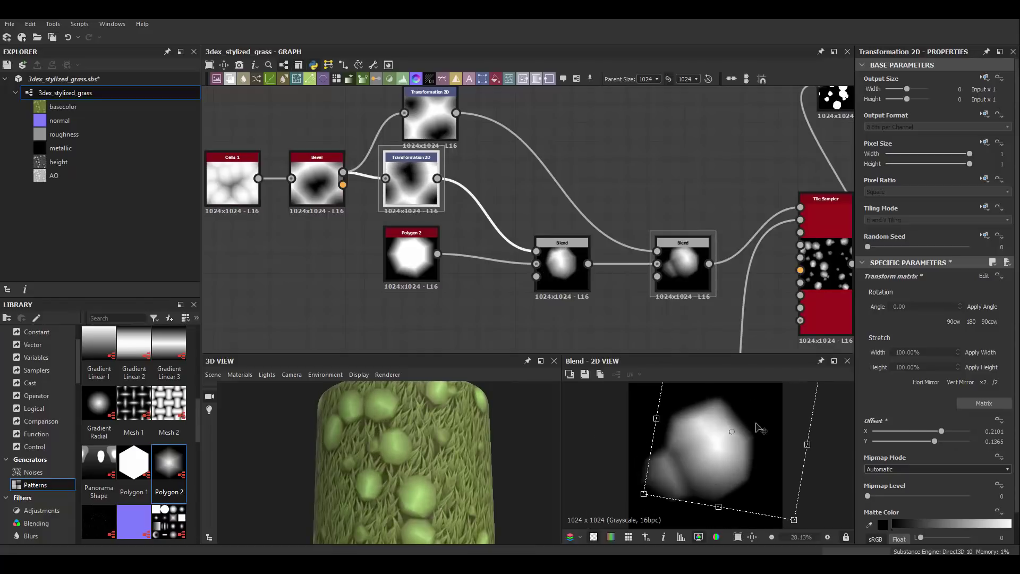
left_click(562, 266)
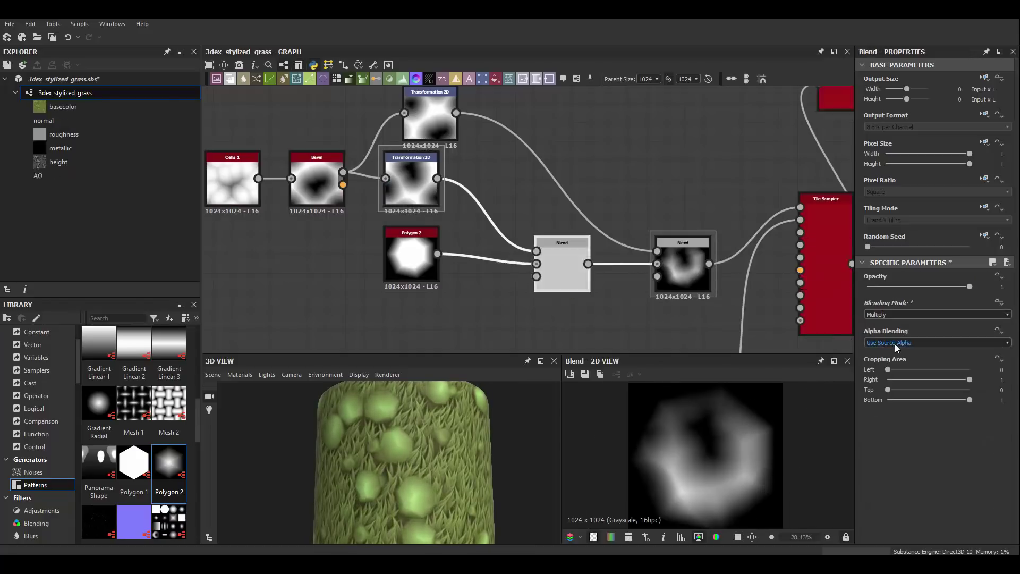
key("ctrl+z")
key("ctrl+z")
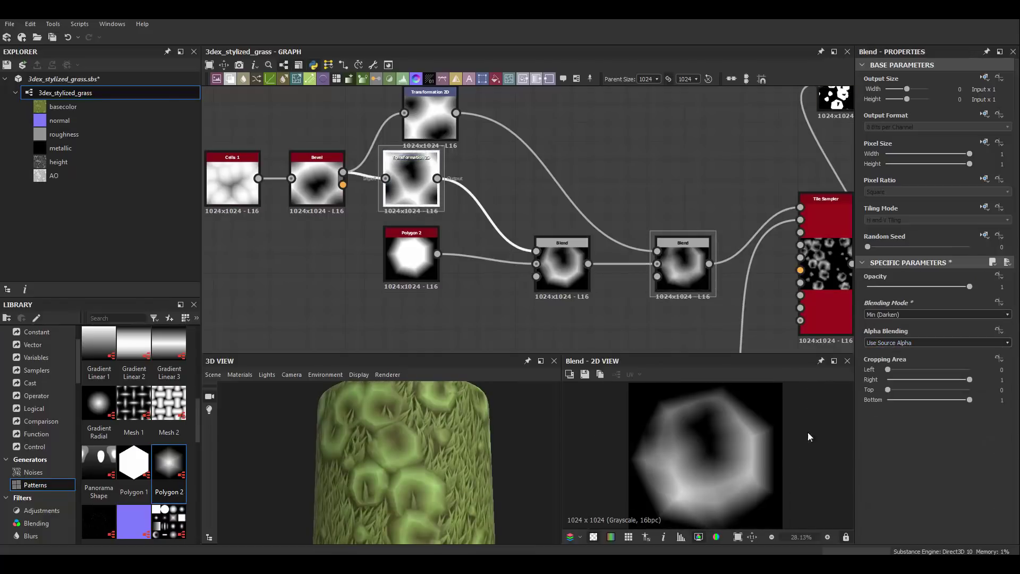
key("ctrl+z")
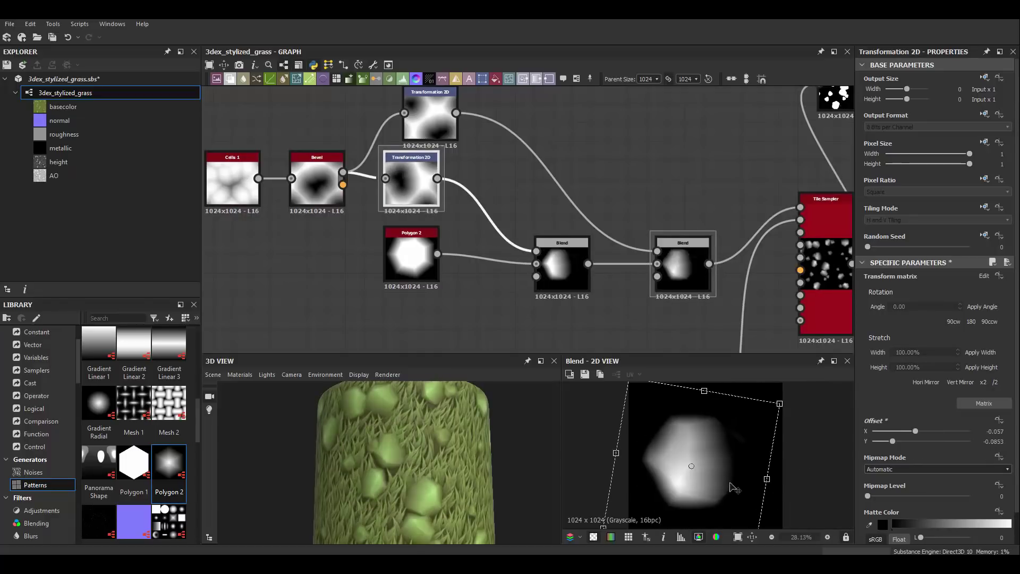
key("ctrl+z")
key("ctrl+z")
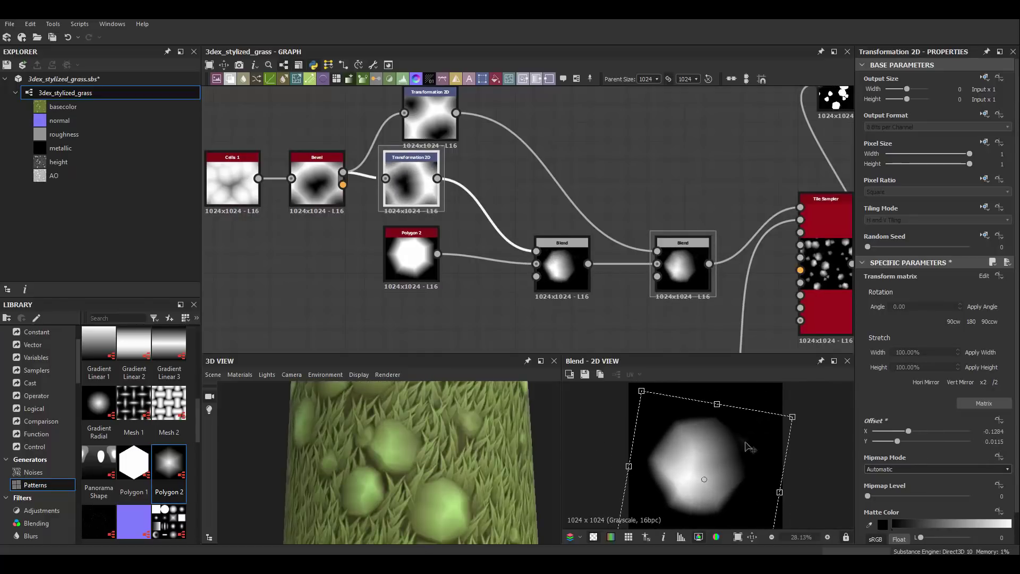
key("ctrl+z")
left_click_drag(801, 436, 790, 494)
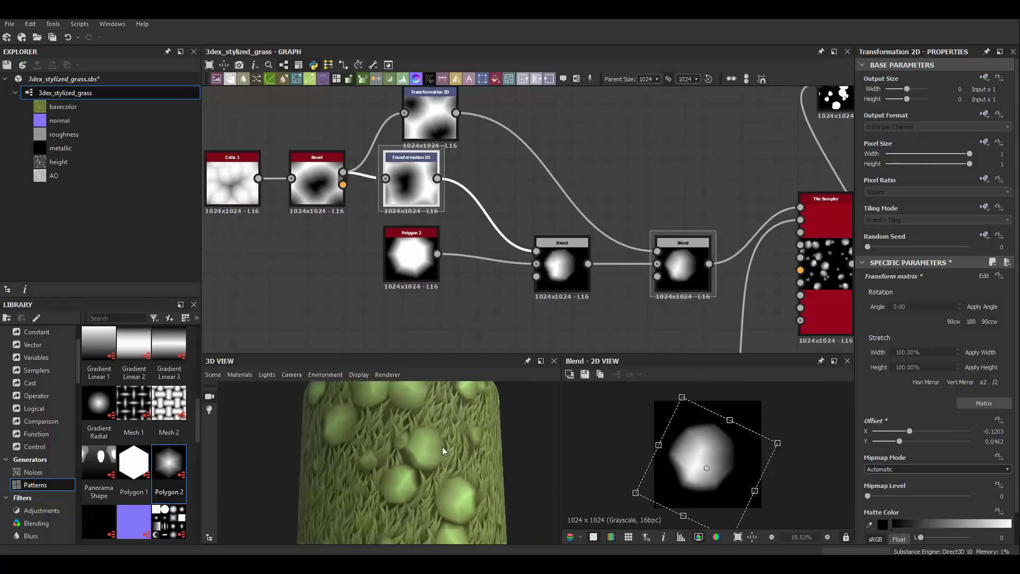
left_click_drag(442, 446, 433, 423)
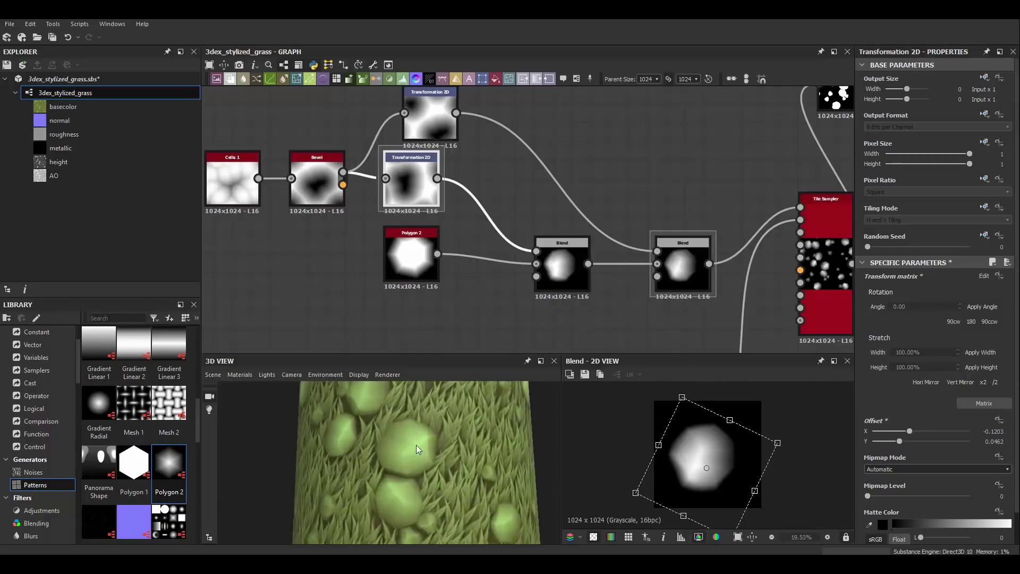
- Change the first Blend's blending mode and shift the transformed pebble shape's position
left_click(562, 254)
scroll(686, 223, "up", 2)
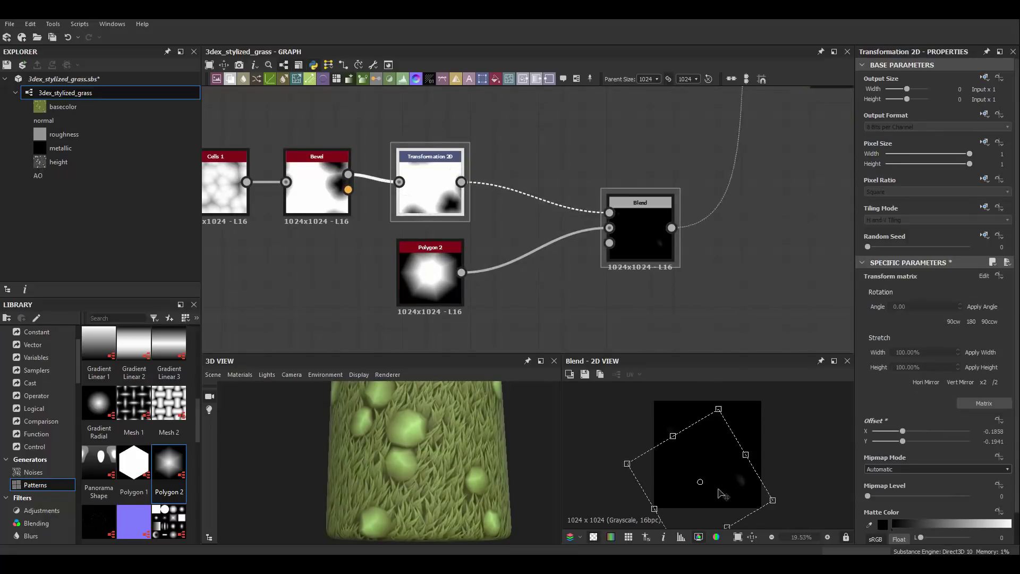
scroll(884, 314, "down", 2)
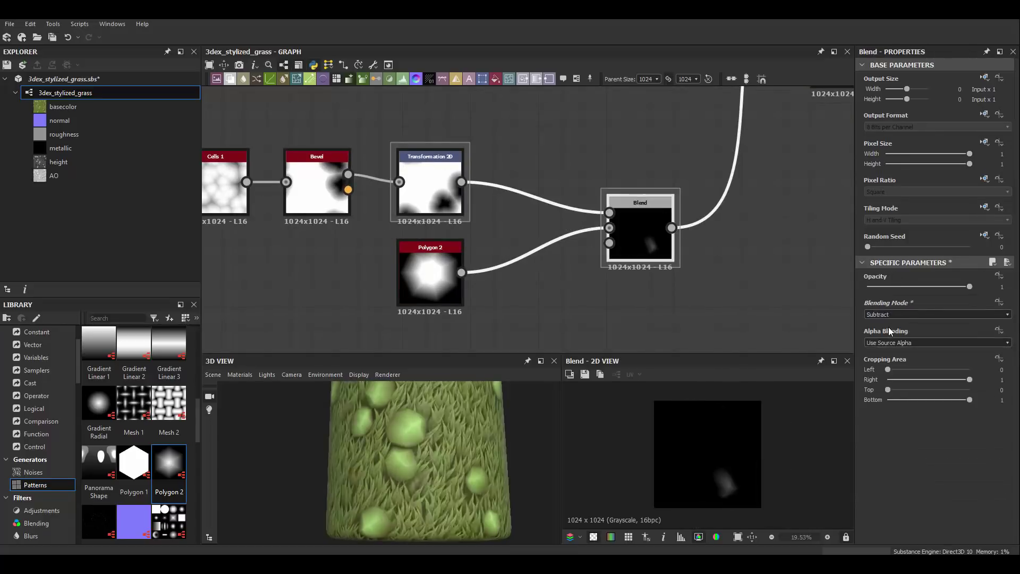
left_click(888, 314)
left_click(888, 340)
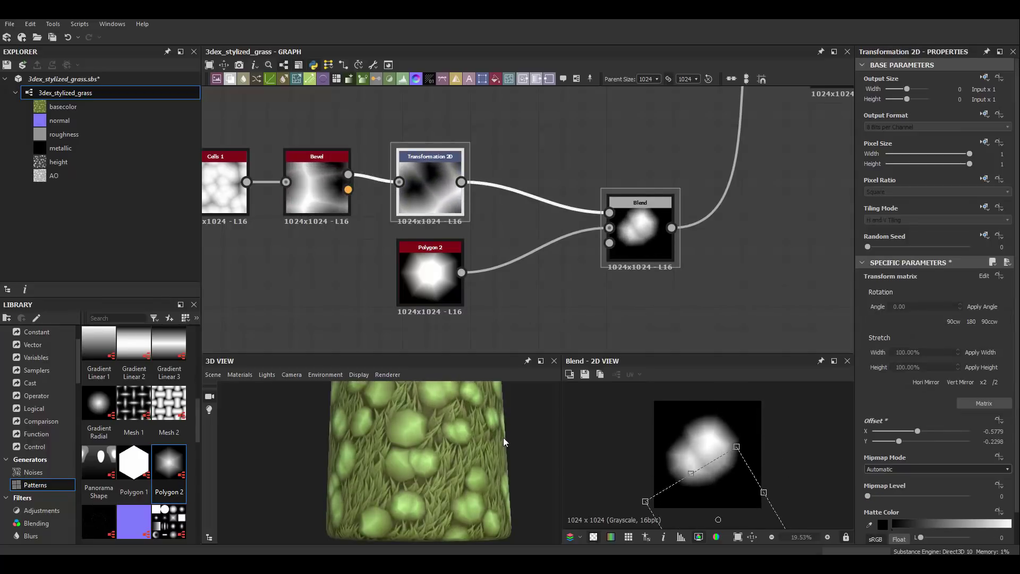
scroll(504, 442, "up", 3)
scroll(492, 471, "up", 2)
mouse_move(737, 480)
left_mouse_down()
mouse_move(721, 499)
mouse_move(703, 499)
left_mouse_up()
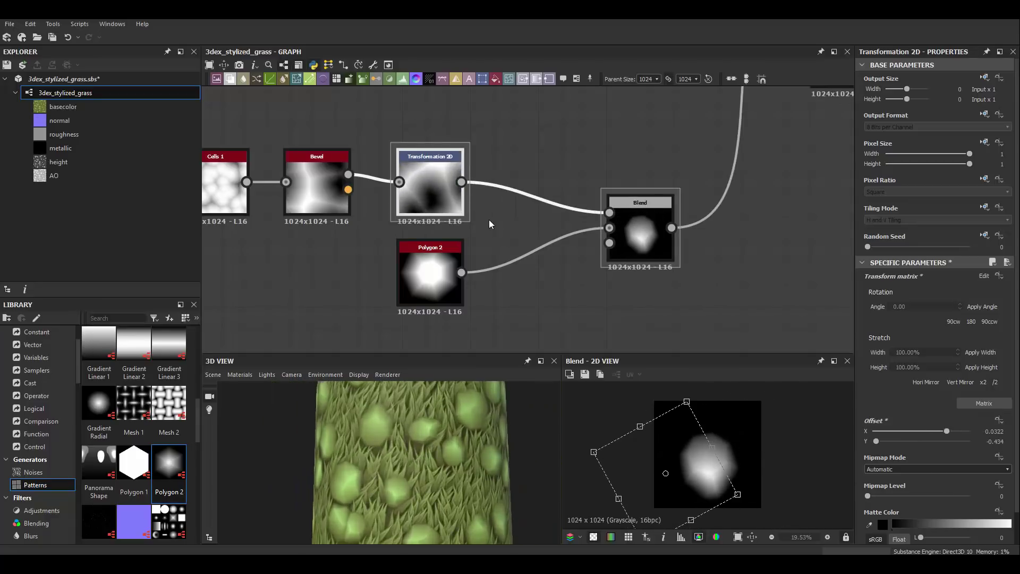
- Add a second Blend after the first, wired from the Transformation 2D
scroll(429, 280, "down", 2)
left_click(576, 244)
key("space")
type("b")
key("Return")
left_click(452, 203)
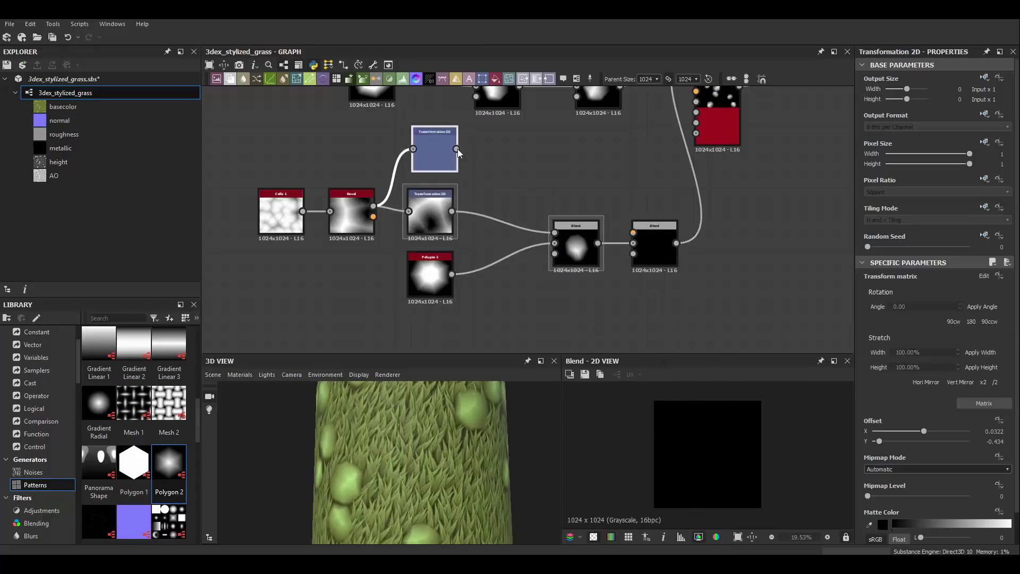
left_click_drag(458, 153, 633, 233)
- Adjust the upper Transformation 2D offsets to reshape the pebble, checking the blend
scroll(531, 213, "up", 2)
left_click(348, 128)
left_click_drag(707, 478, 743, 431)
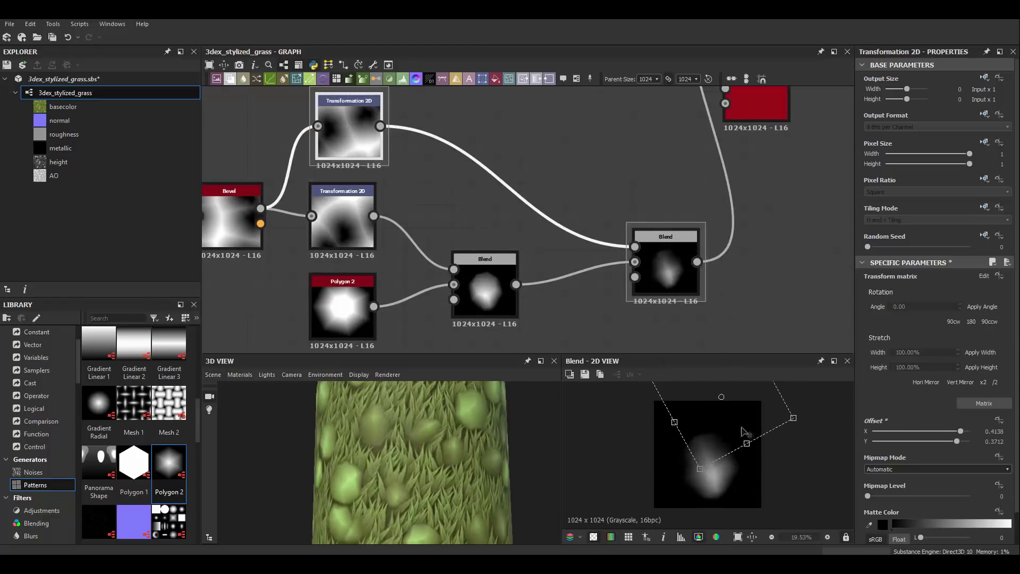
left_click(665, 237)
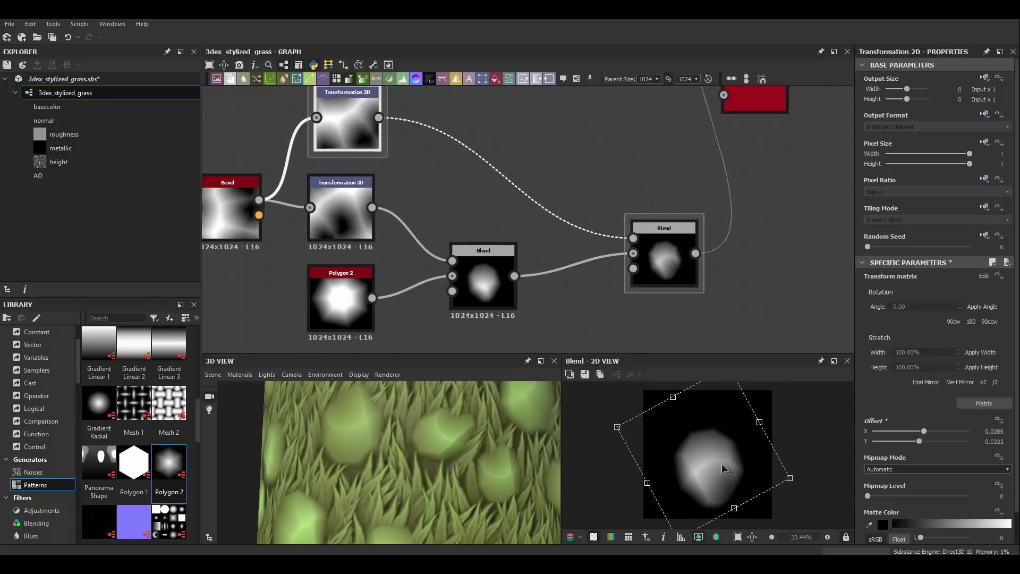
left_click_drag(715, 451, 725, 416)
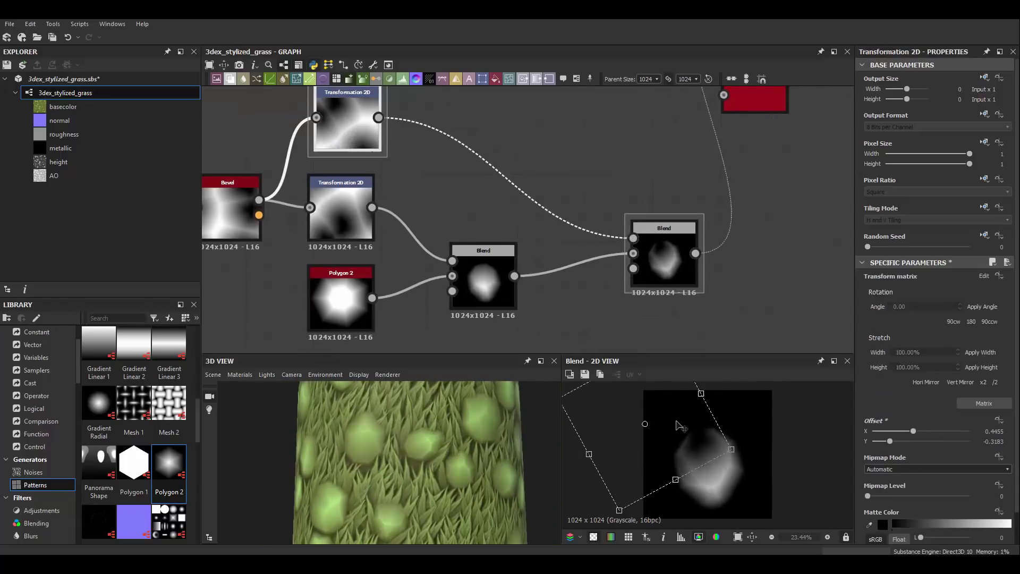
left_click(664, 249)
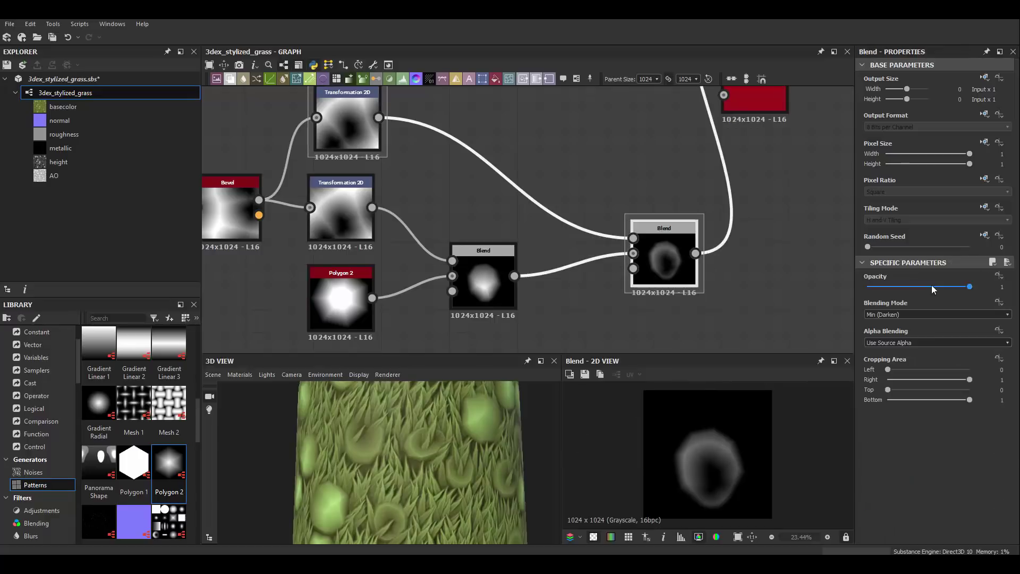
left_click(347, 122)
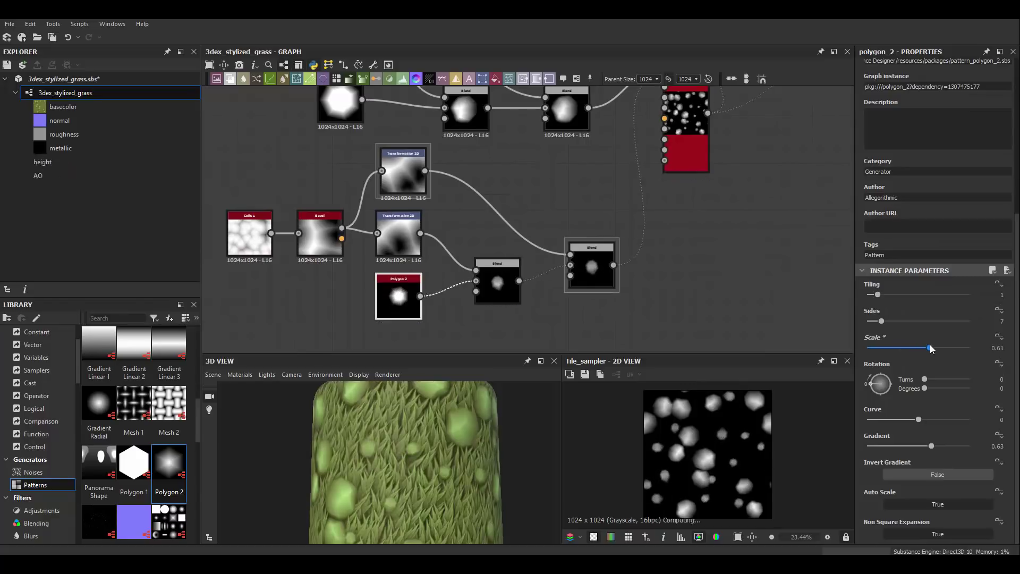
- Raise the tile sampler's Scale Random to 0.68
left_click_drag(919, 498, 940, 498)
mouse_move(413, 452)
left_mouse_down()
mouse_move(391, 432)
mouse_move(431, 426)
left_mouse_up()
scroll(413, 429, "up", 3)
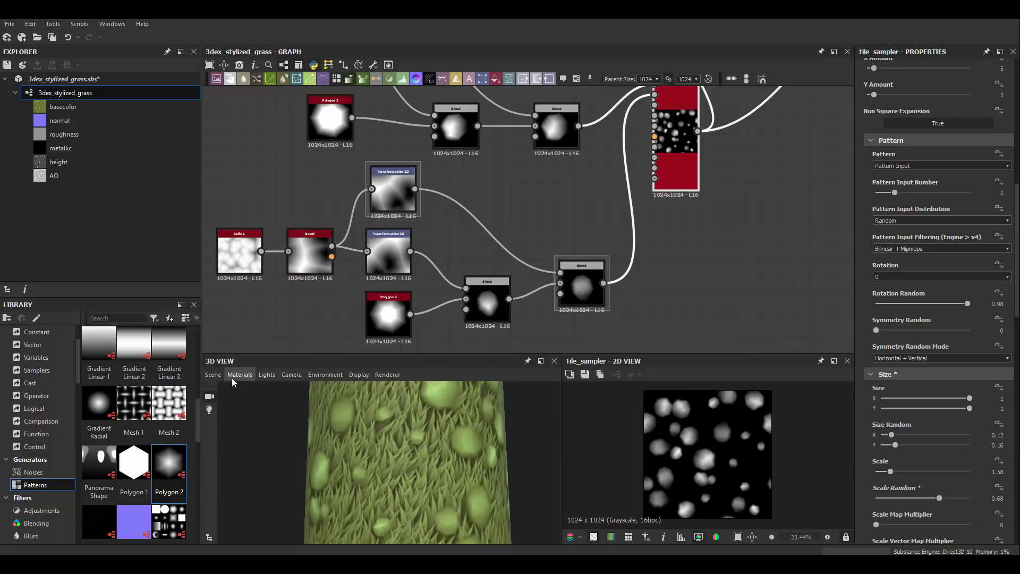
- Set the 3D preview material to tessellation 10 and height scale 2.69
left_click(469, 444)
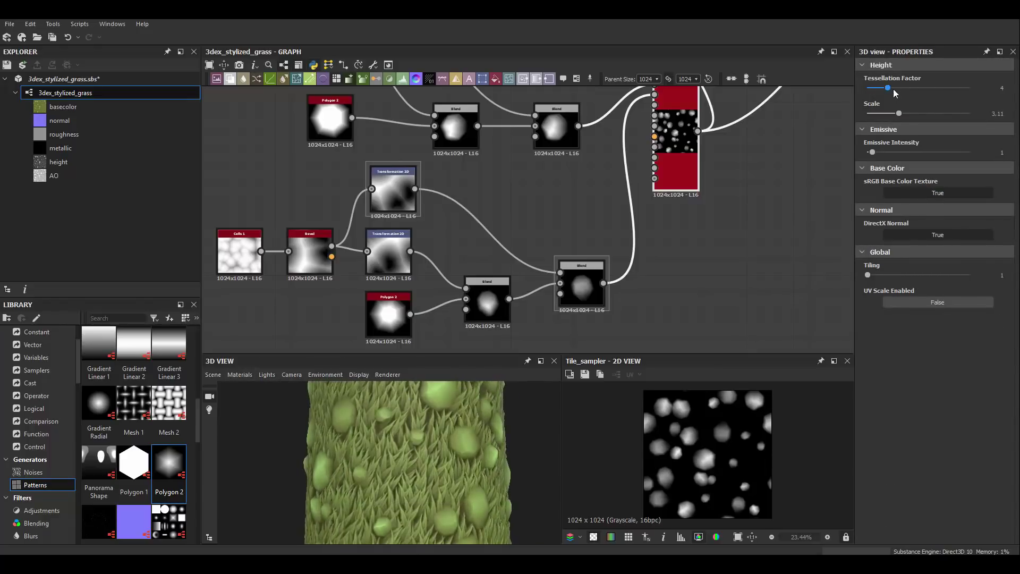
left_click_drag(897, 115, 894, 114)
mouse_move(438, 431)
left_mouse_down()
mouse_move(464, 429)
mouse_move(434, 441)
mouse_move(446, 416)
left_mouse_up()
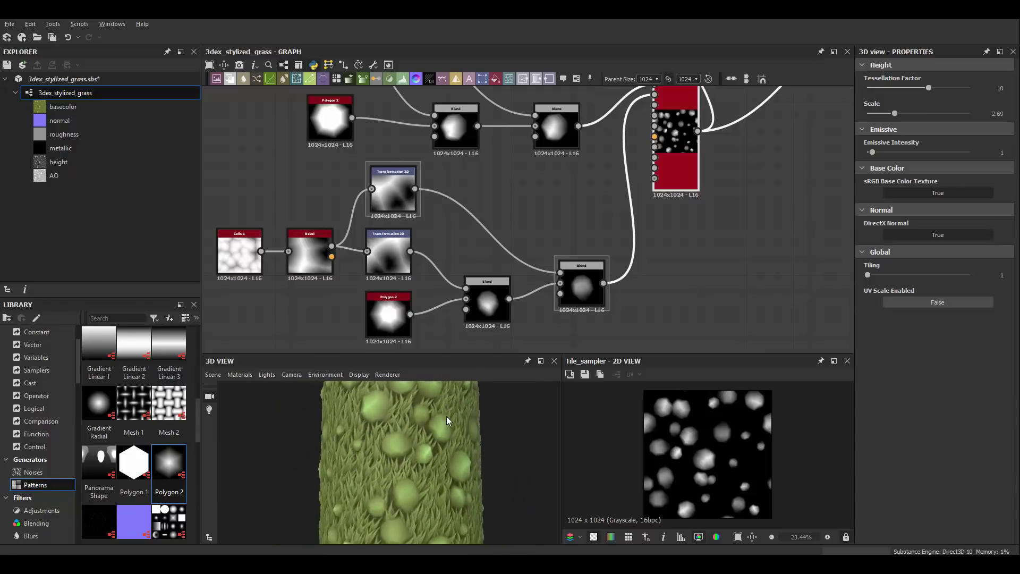
scroll(353, 209, "down", 2)
middle_click_drag(526, 265, 550, 221)
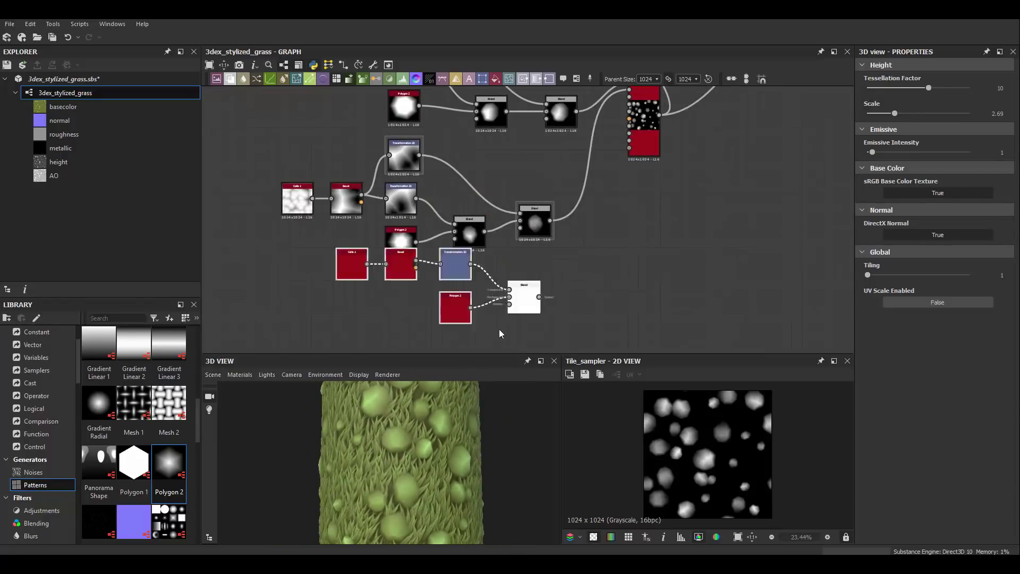
- Preview the copied shapes' blend and select the copied Transformation 2D for offsetting
scroll(500, 334, "up", 3)
double_click(490, 251)
left_click(348, 179)
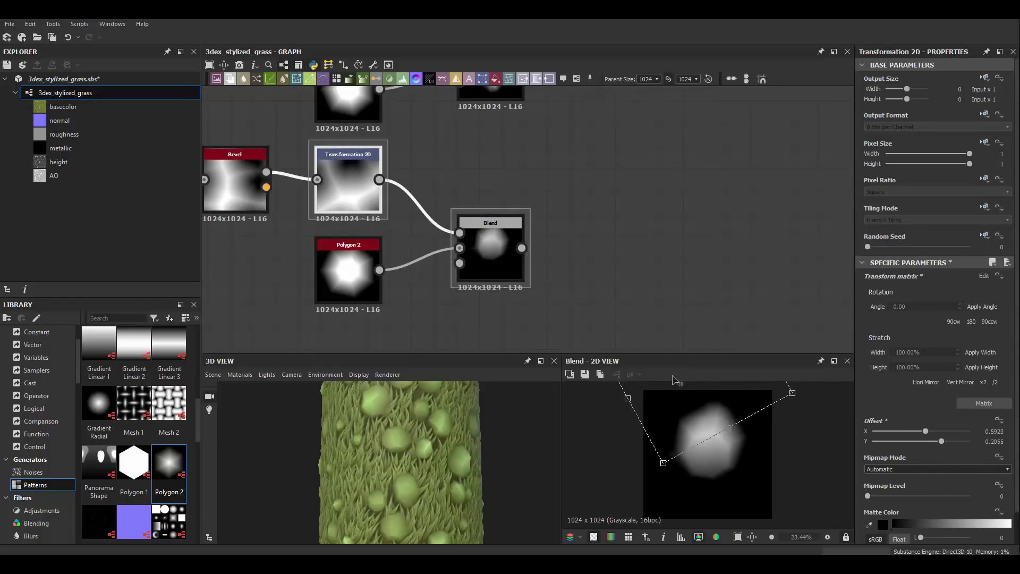
scroll(569, 194, "down", 2)
scroll(568, 194, "down", 2)
- Preview the tile sampler output and the combined grass and pebble height
double_click(590, 260)
scroll(912, 426, "down", 3)
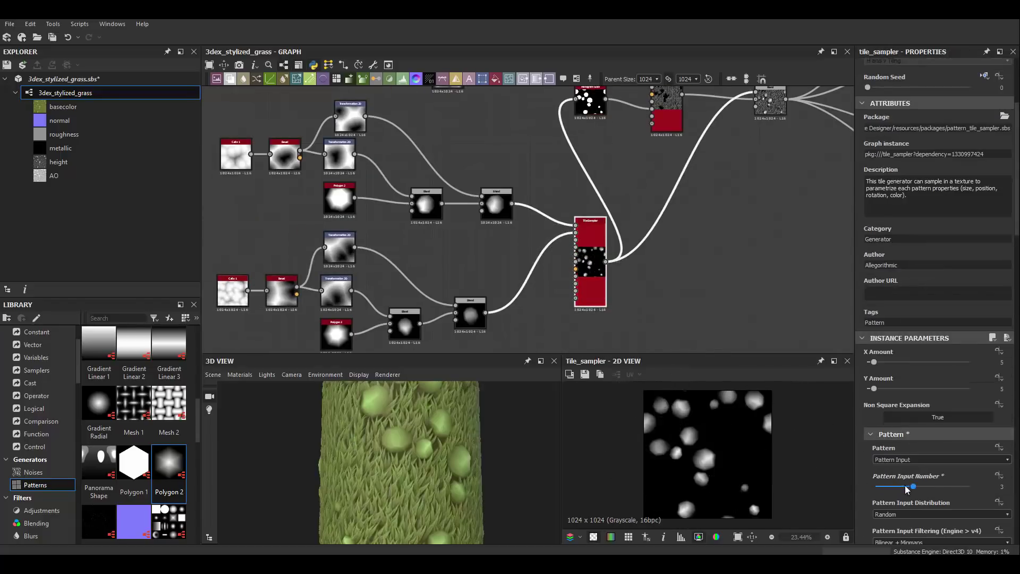
scroll(460, 331, "down", 1)
scroll(613, 317, "up", 2)
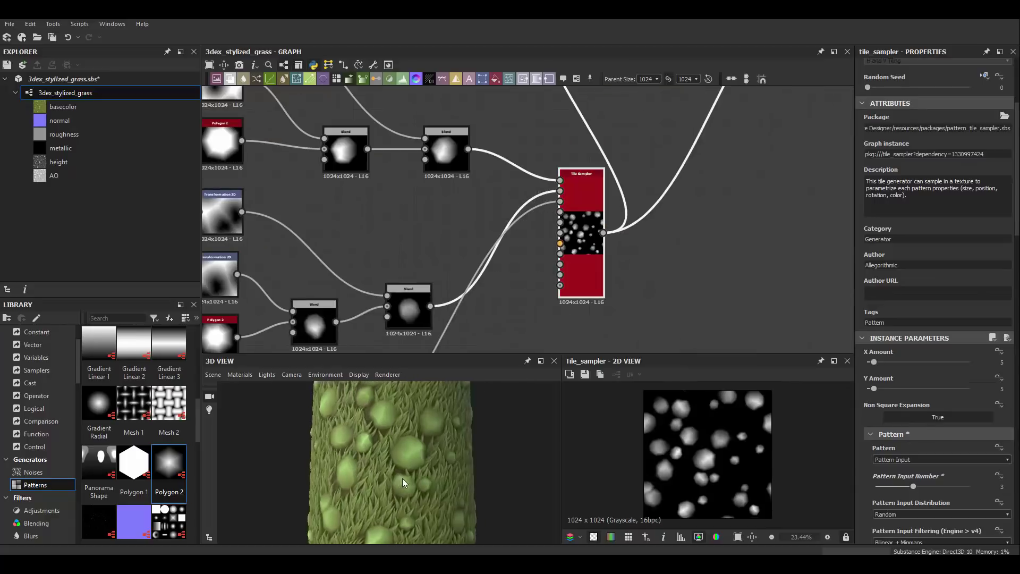
scroll(592, 267, "down", 2)
scroll(657, 152, "up", 2)
double_click(657, 151)
scroll(758, 388, "up", 4)
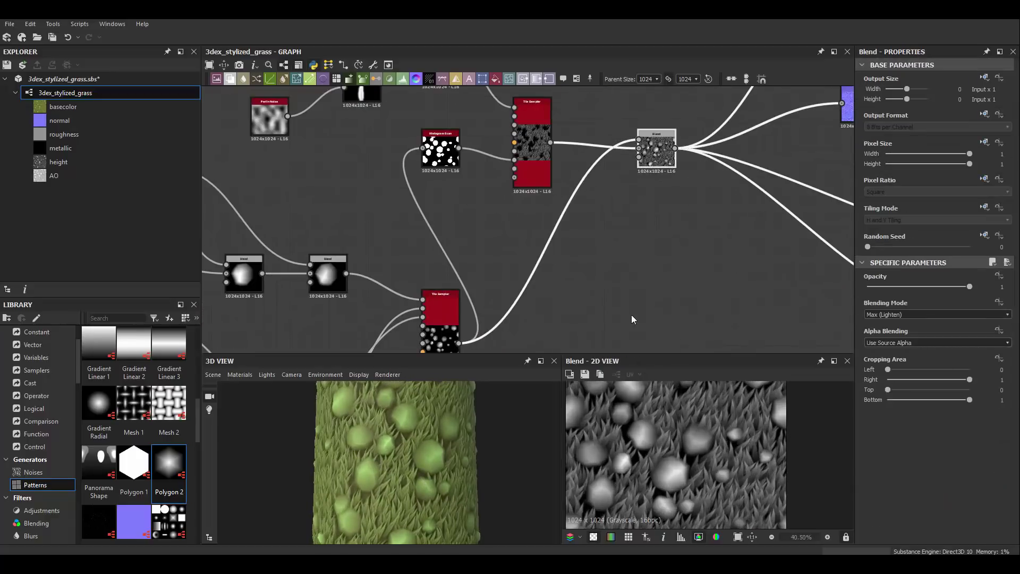
scroll(531, 212, "down", 2)
scroll(478, 186, "up", 2)
scroll(457, 152, "up", 2)
- Preview the grass base colour gradient map, then select the tile sampler
double_click(595, 183)
scroll(672, 468, "down", 1)
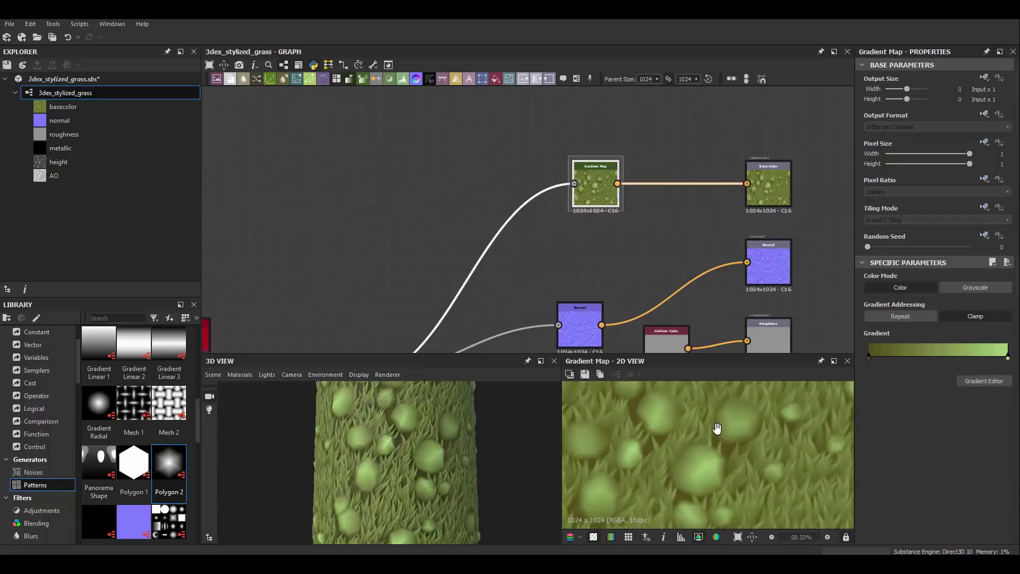
scroll(706, 435, "down", 3)
scroll(531, 223, "down", 3)
middle_click_drag(532, 213, 576, 234)
scroll(470, 273, "up", 2)
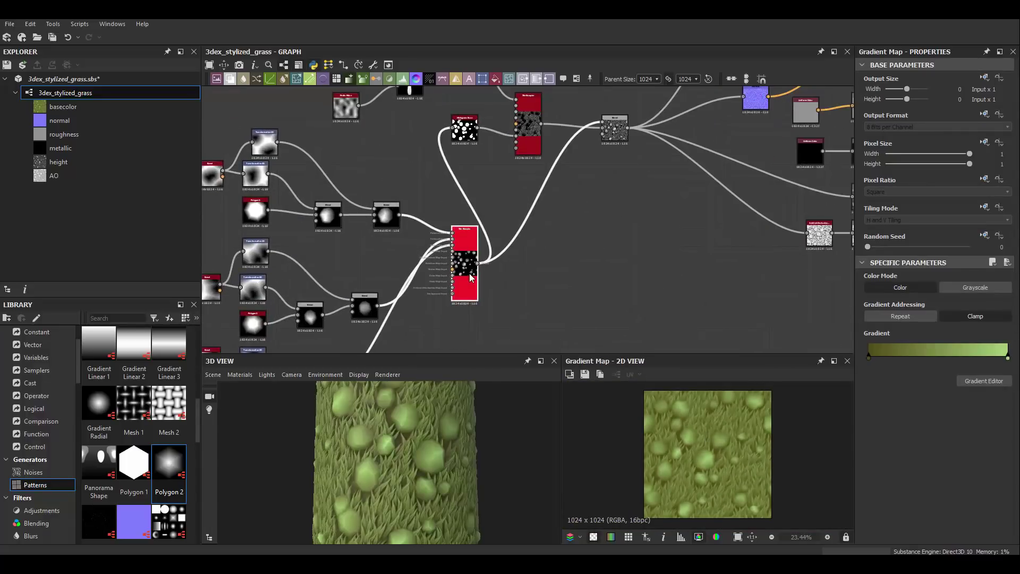
double_click(470, 273)
scroll(553, 253, "up", 2)
- Add a Histogram Scan node after the tile sampler
key("space")
type("histo")
key("Return")
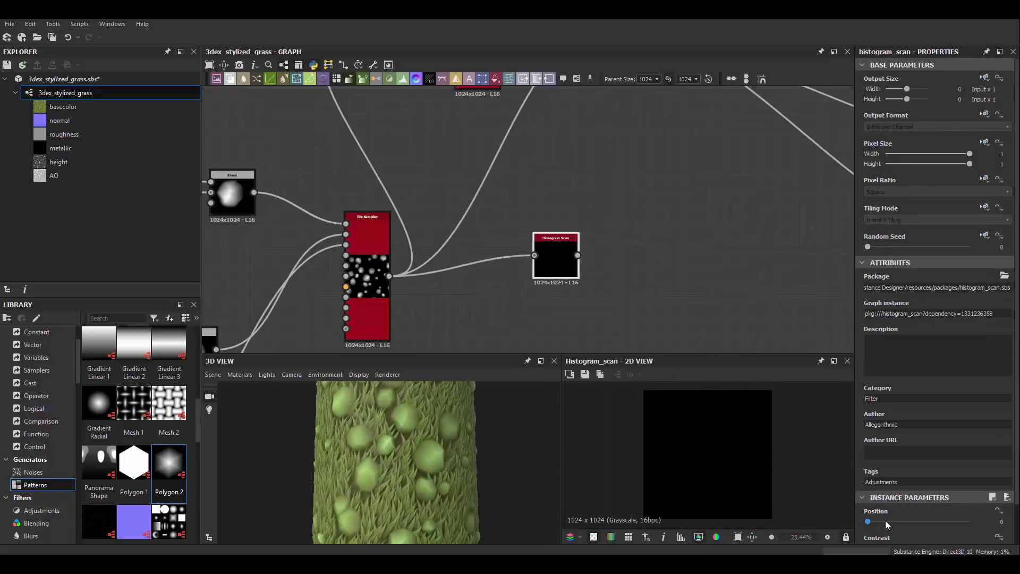
scroll(556, 212, "down", 2)
- Add a Gradient Map after the pebbles, coloured green to light grey
key("space")
type("gradient")
key("Return")
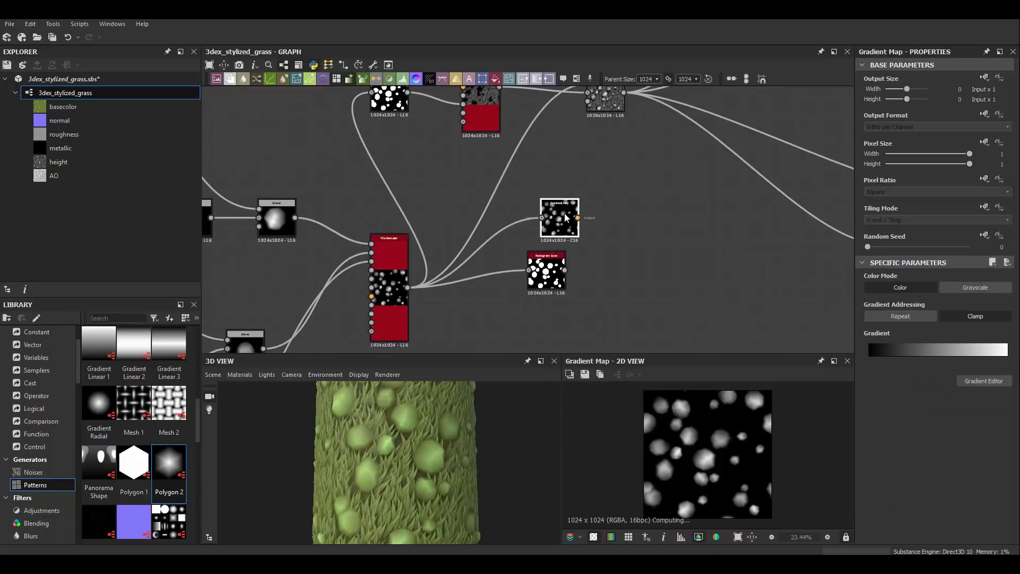
left_click(984, 381)
mouse_move(782, 330)
left_mouse_down()
mouse_move(782, 287)
mouse_move(789, 322)
left_mouse_up()
left_click(926, 147)
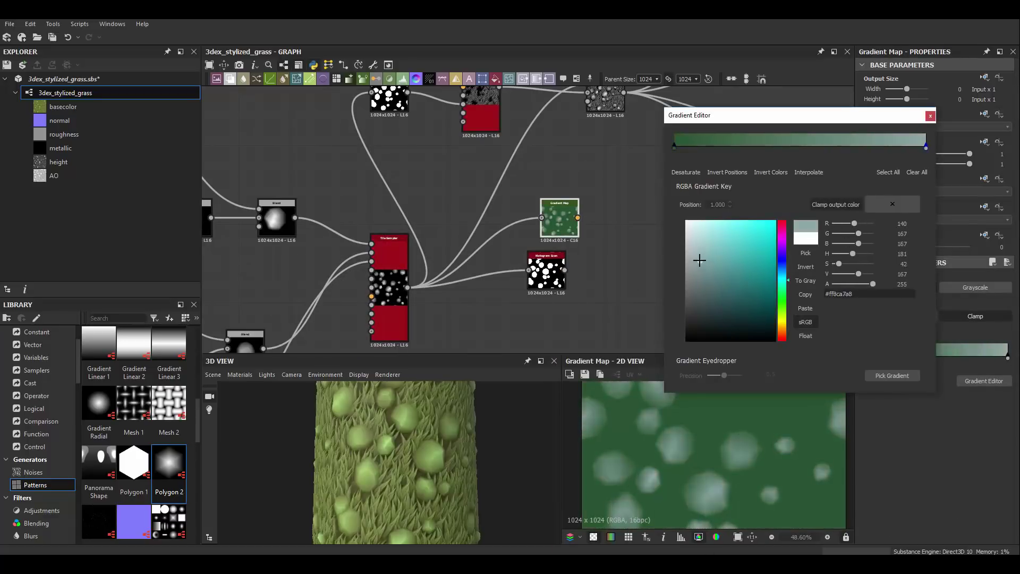
key("Escape")
- Preview the Histogram Scan and move the Gradient Map beside the base colour chain
scroll(563, 148, "down", 3)
scroll(495, 272, "up", 2)
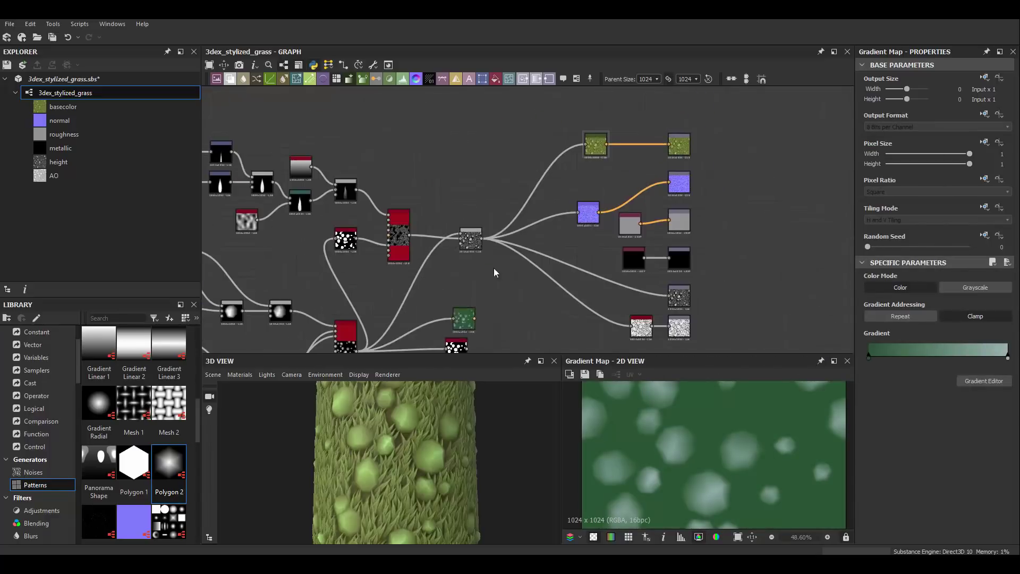
scroll(494, 273, "down", 1)
double_click(406, 199)
scroll(513, 228, "up", 1)
left_click_drag(505, 266, 594, 147)
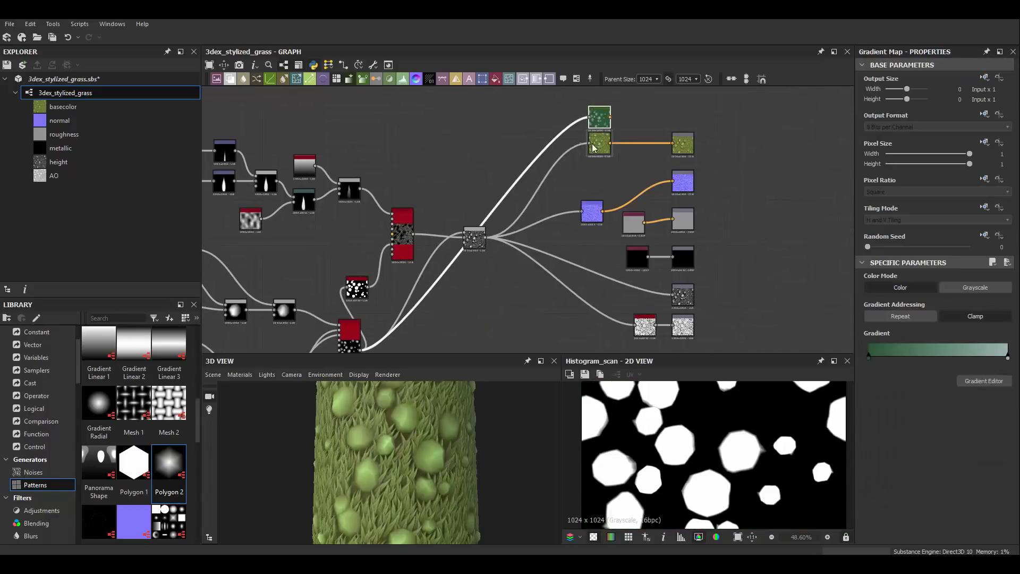
key("space")
- Insert a Blend before the Base Color output
left_click(629, 183)
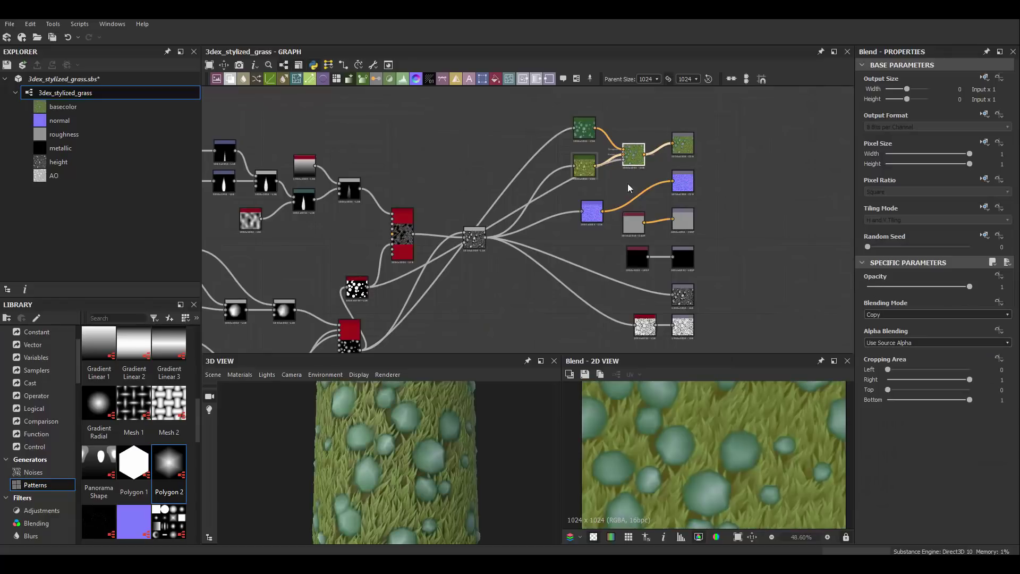
key("f")
key("f")
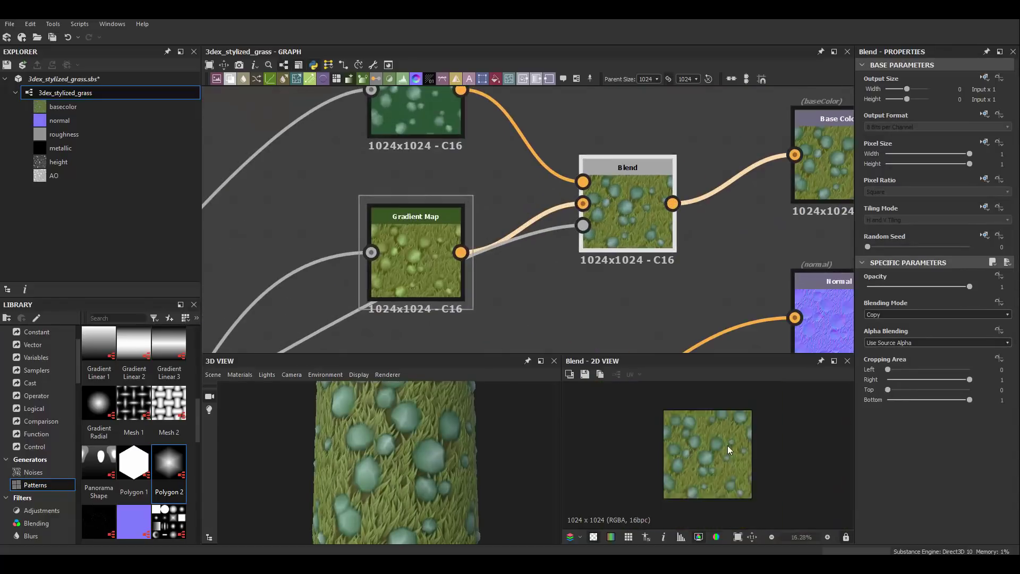
scroll(448, 418, "up", 2)
scroll(448, 418, "down", 3)
scroll(405, 454, "up", 3)
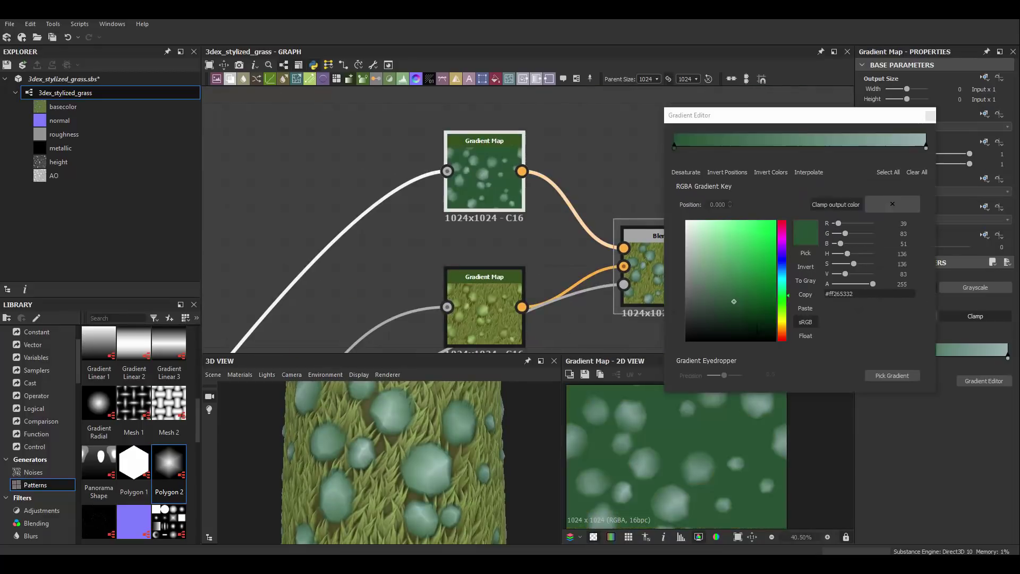
- Recolour the pebbles toward brown and the grass gradient brighter green
left_click_drag(782, 332, 785, 336)
scroll(536, 396, "down", 2)
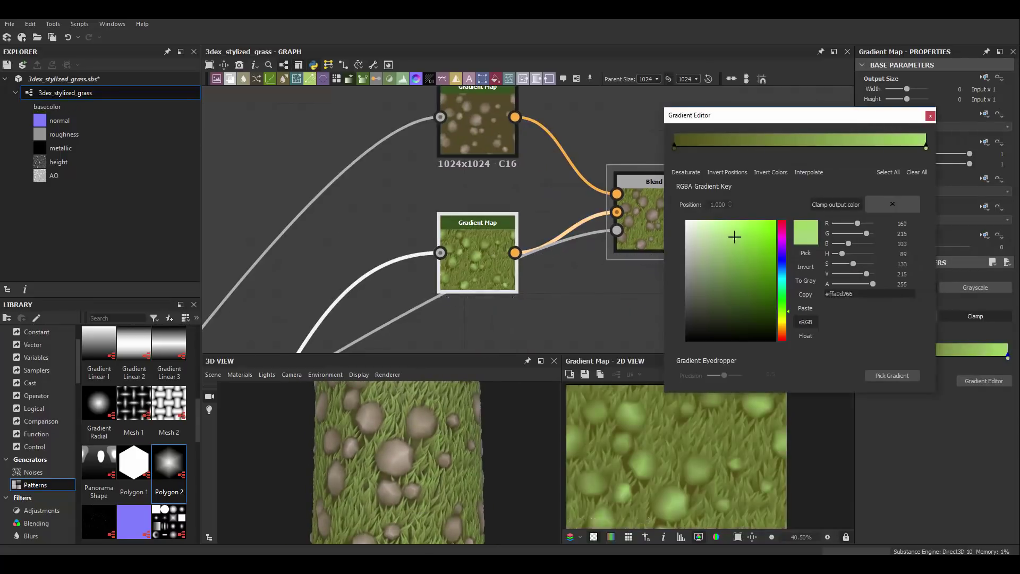
mouse_move(432, 452)
left_mouse_down()
mouse_move(464, 433)
mouse_move(438, 439)
left_mouse_up()
mouse_move(415, 442)
left_mouse_down()
mouse_move(436, 432)
mouse_move(460, 448)
mouse_move(409, 441)
mouse_move(486, 445)
mouse_move(384, 435)
left_mouse_up()
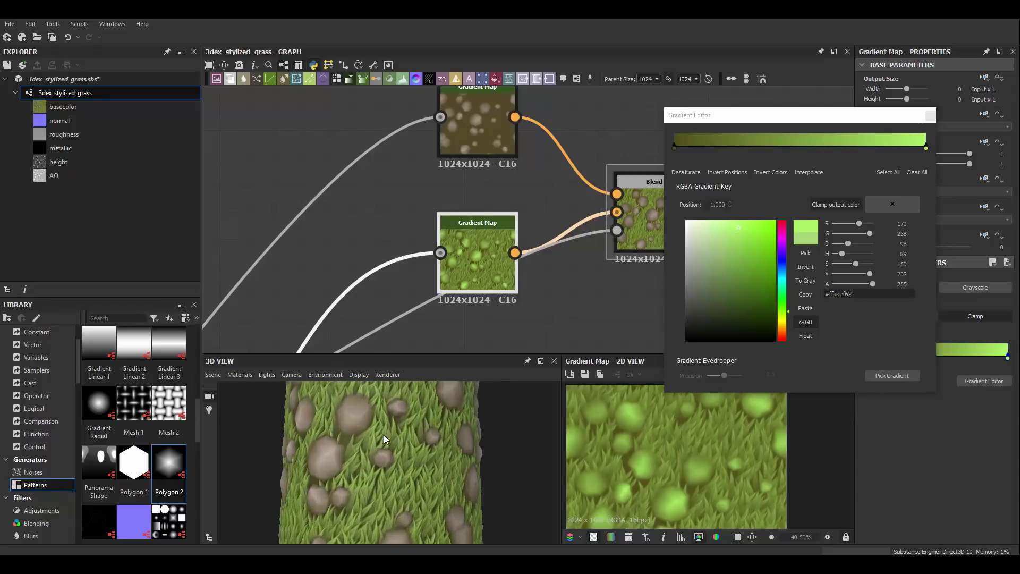
mouse_move(788, 336)
left_mouse_down()
mouse_move(788, 311)
mouse_move(762, 299)
left_mouse_up()
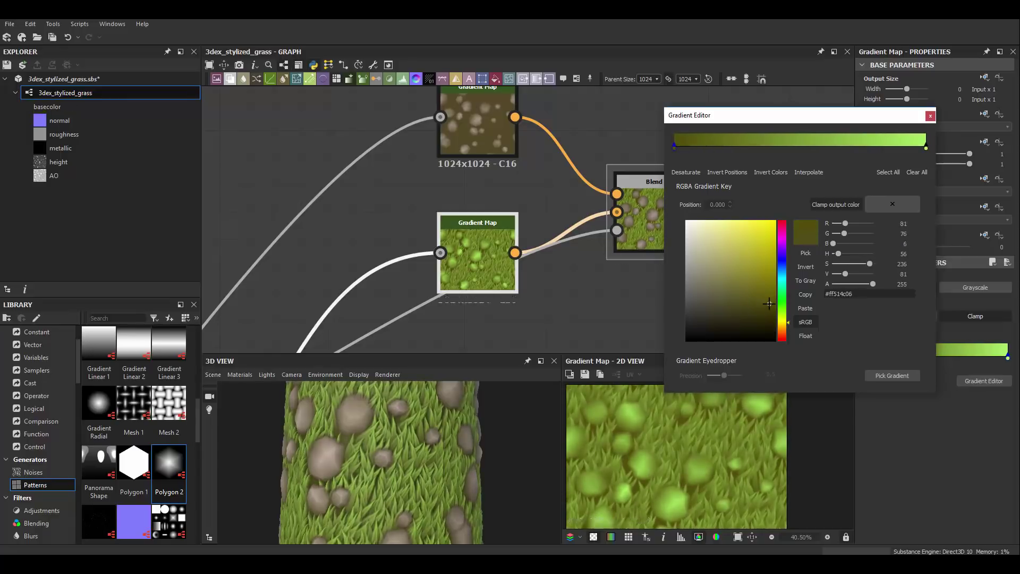
double_click(676, 235)
mouse_move(414, 462)
left_mouse_down()
mouse_move(478, 468)
mouse_move(450, 432)
mouse_move(470, 444)
left_mouse_up()
scroll(480, 208, "down", 5)
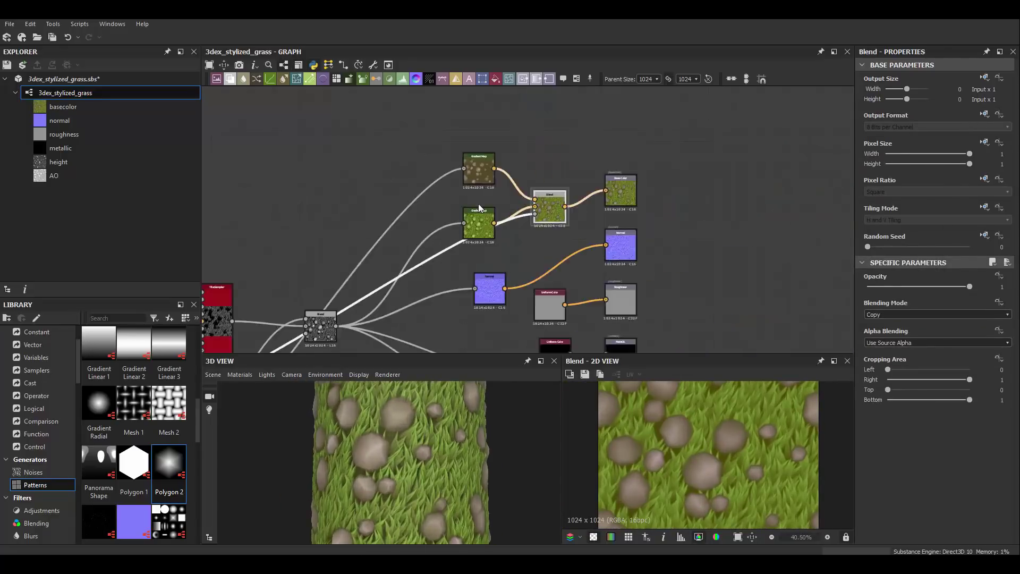
- Select the tile sampler to inspect its settings
middle_click_drag(480, 208, 611, 180)
scroll(521, 217, "up", 3)
scroll(547, 233, "up", 2)
left_click(549, 235)
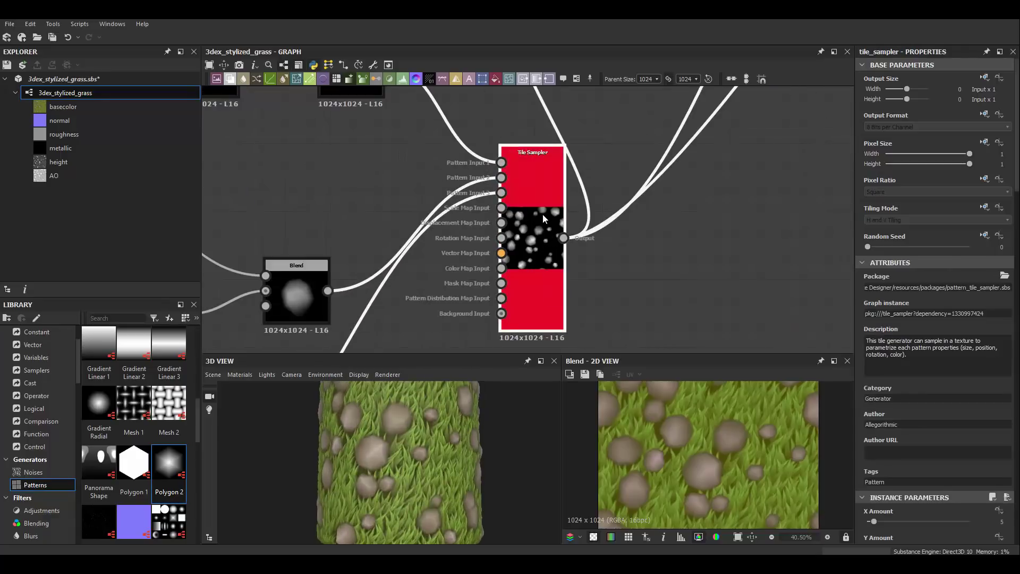
scroll(512, 321, "down", 3)
right_click(512, 320)
key("Escape")
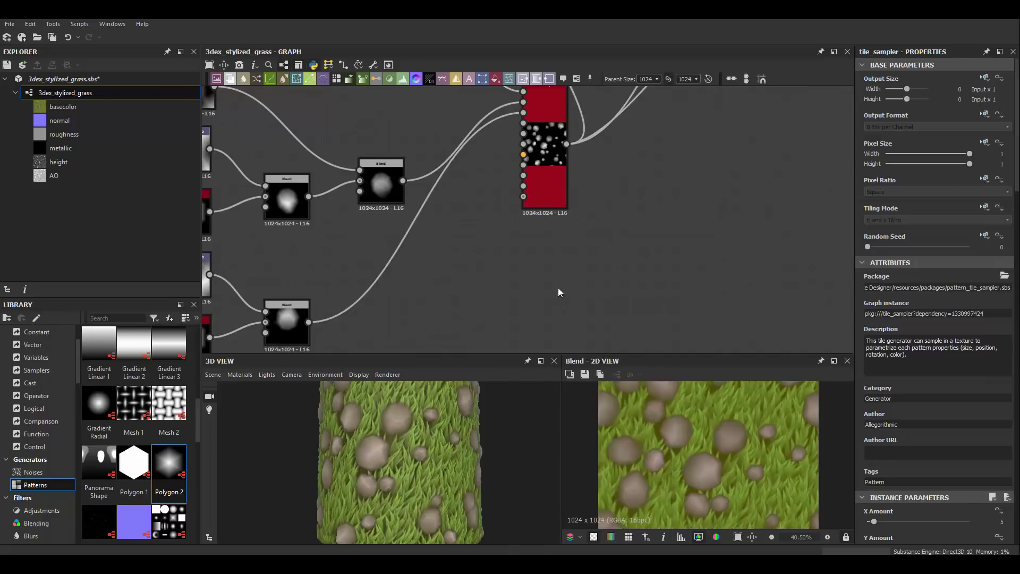
scroll(565, 262, "up", 2)
left_click(901, 460)
left_click(888, 435)
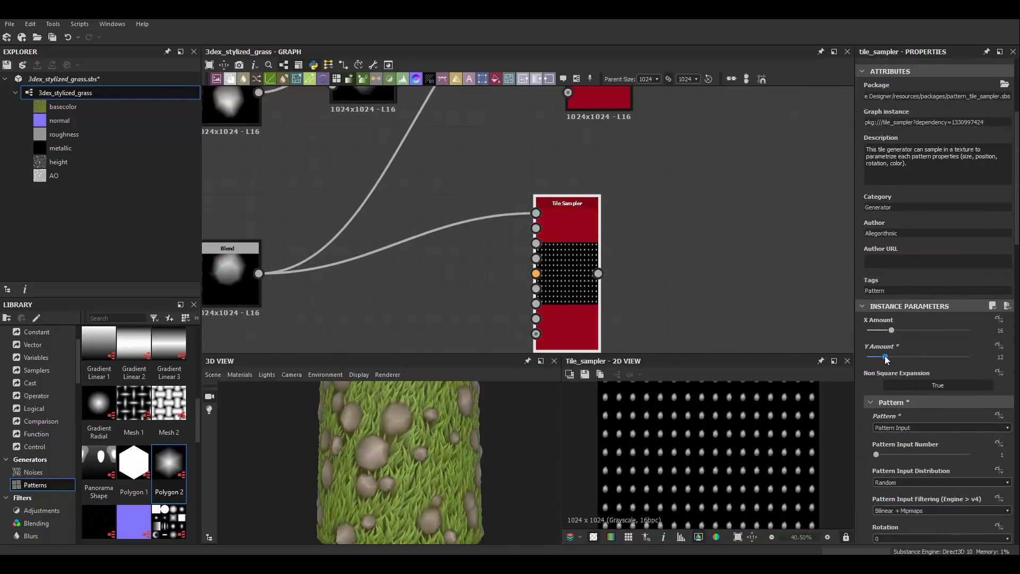
scroll(927, 442, "down", 3)
scroll(884, 397, "down", 5)
left_click_drag(876, 435, 880, 434)
scroll(583, 211, "down", 3)
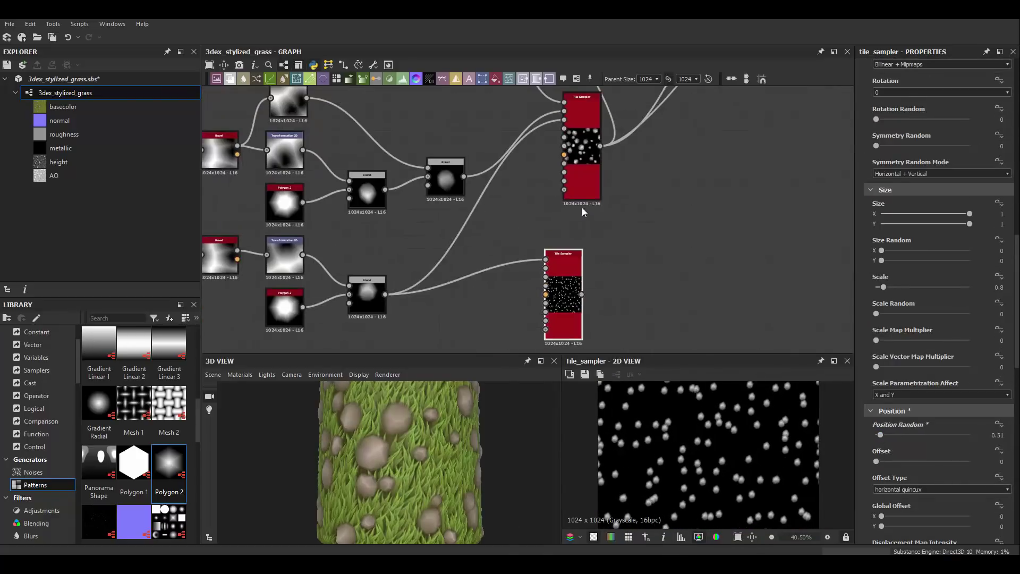
left_click_drag(563, 298, 589, 298)
scroll(589, 297, "down", 2)
scroll(598, 300, "up", 4)
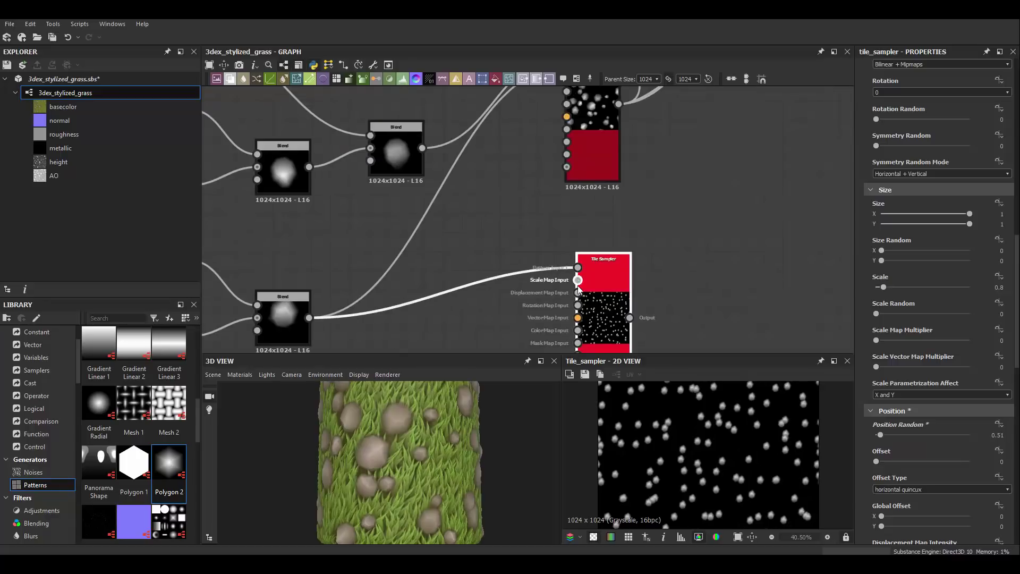
middle_click_drag(578, 287, 582, 236)
scroll(547, 250, "down", 1)
scroll(548, 249, "down", 2)
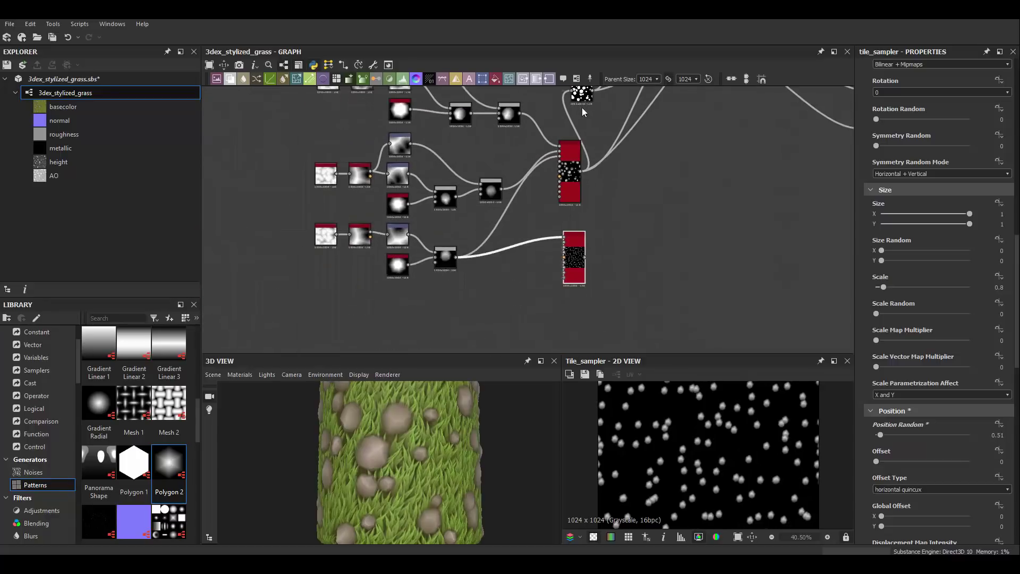
scroll(574, 269, "up", 5)
scroll(940, 329, "down", 4)
scroll(941, 328, "up", 3)
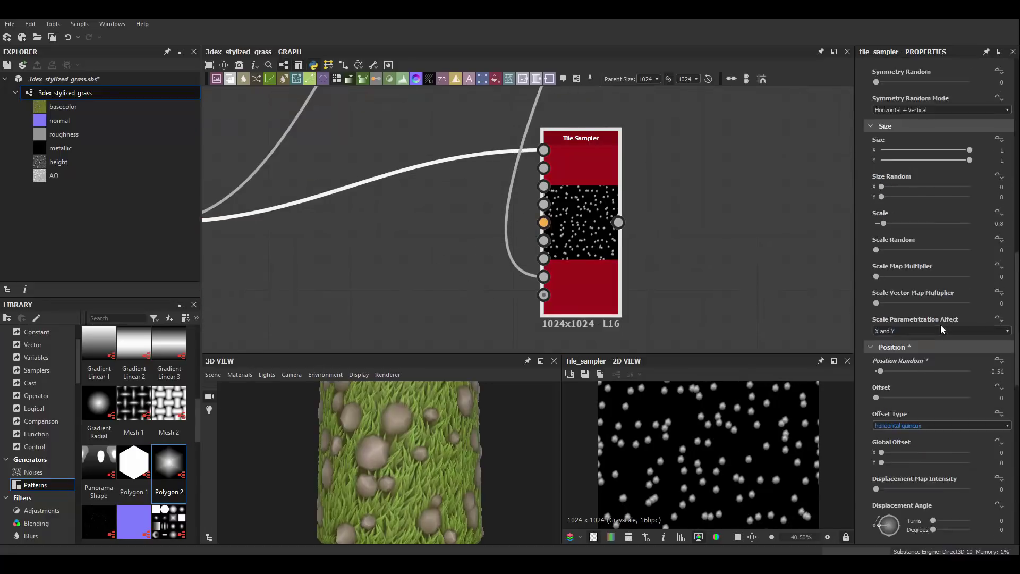
scroll(941, 324, "down", 3)
scroll(940, 321, "down", 2)
scroll(939, 321, "down", 3)
scroll(939, 321, "down", 4)
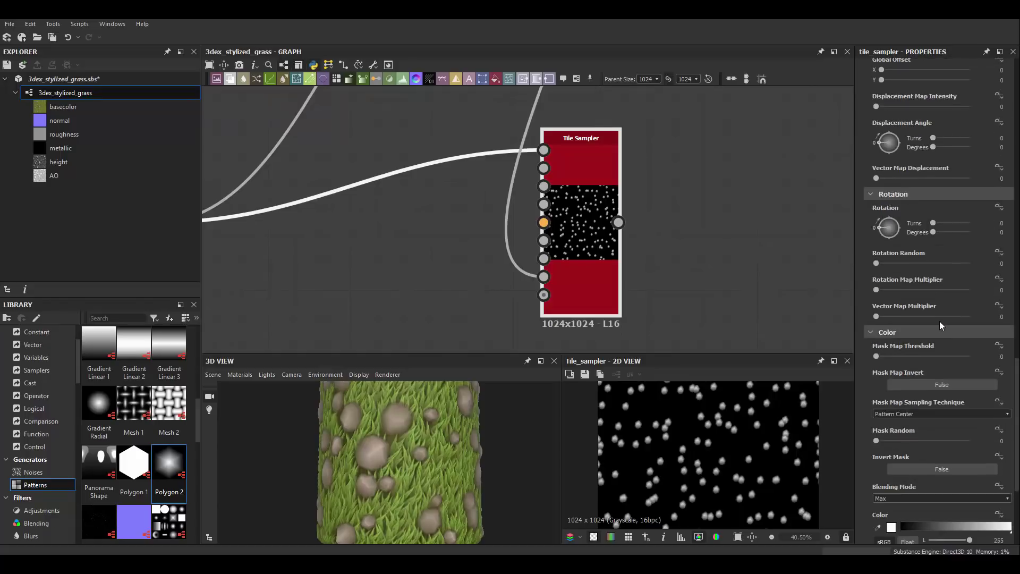
scroll(939, 321, "down", 4)
scroll(941, 335, "up", 3)
scroll(945, 343, "up", 1)
scroll(944, 345, "up", 1)
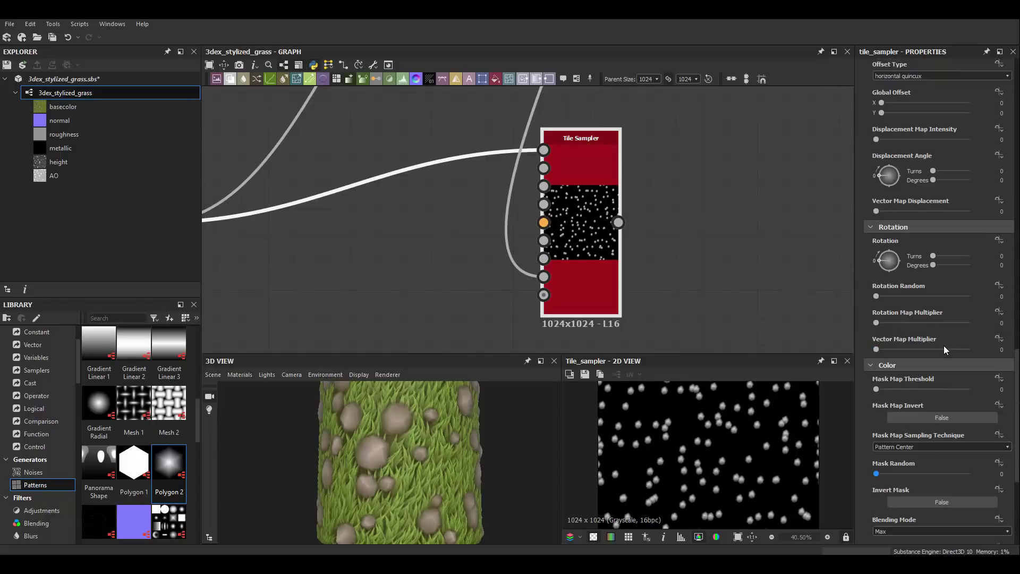
scroll(930, 329, "up", 3)
scroll(898, 305, "up", 2)
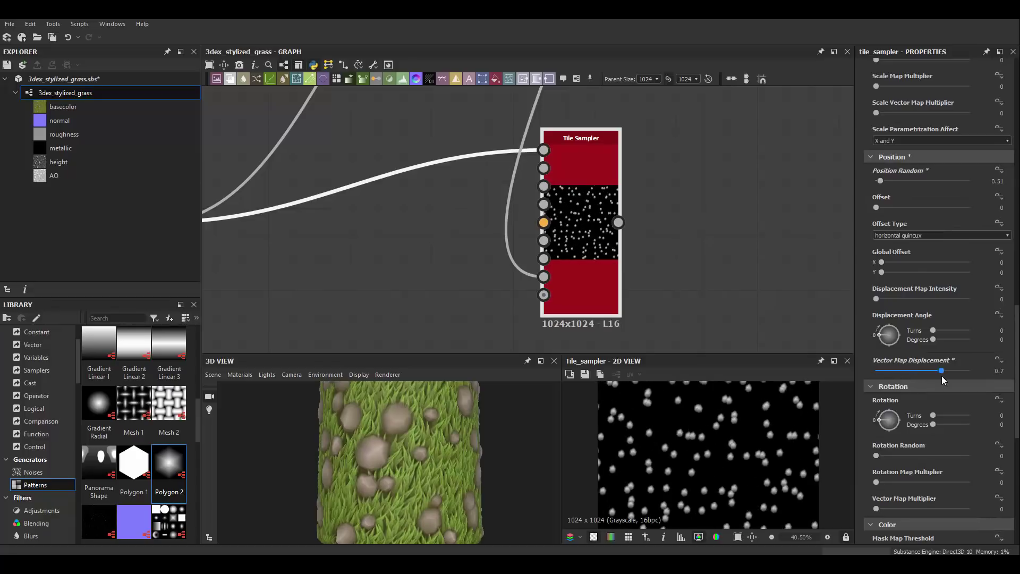
scroll(916, 342, "up", 3)
scroll(916, 343, "up", 2)
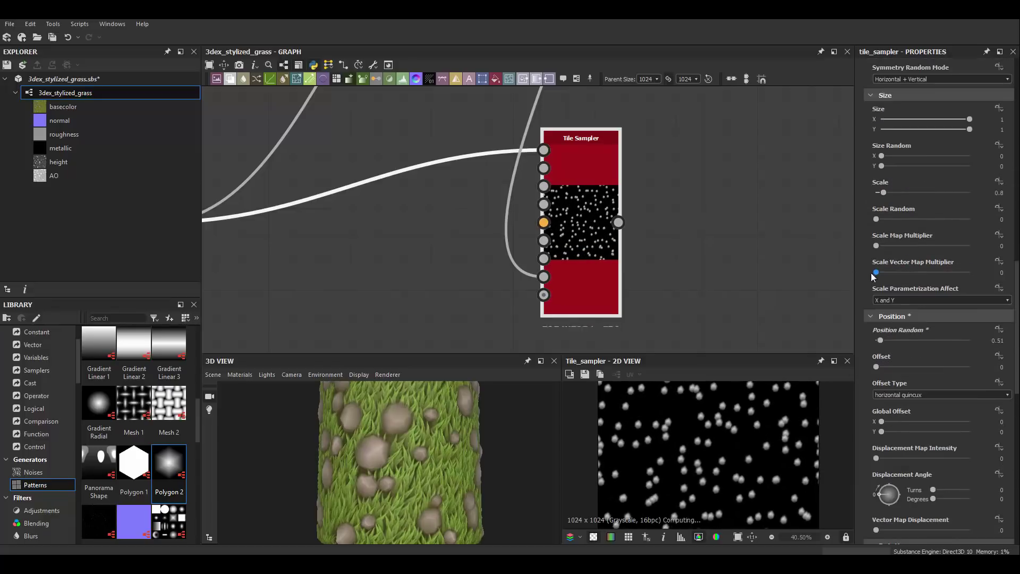
scroll(909, 356, "up", 2)
scroll(903, 330, "up", 6)
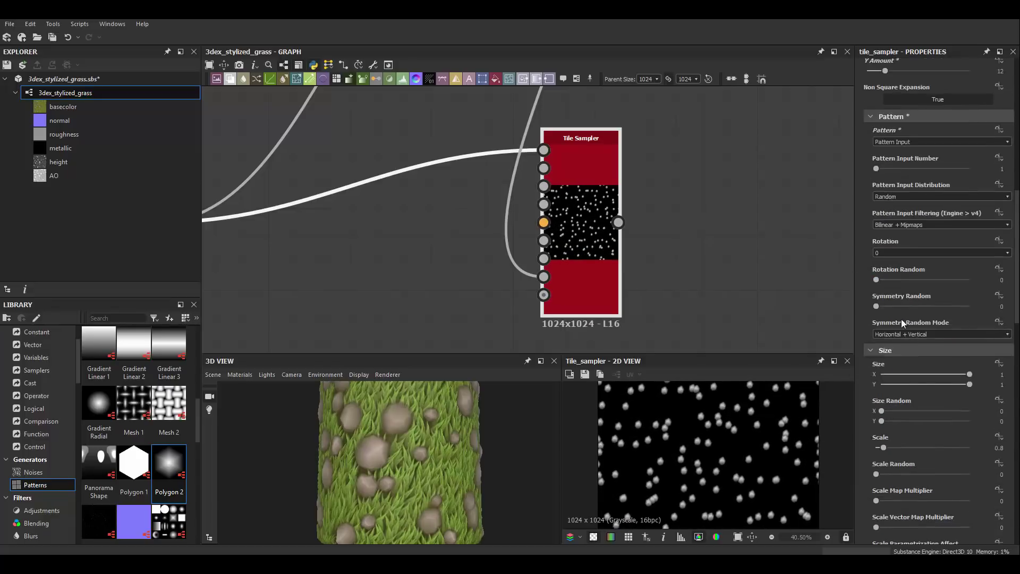
scroll(900, 317, "up", 5)
scroll(898, 346, "down", 2)
scroll(898, 369, "down", 5)
scroll(898, 365, "down", 4)
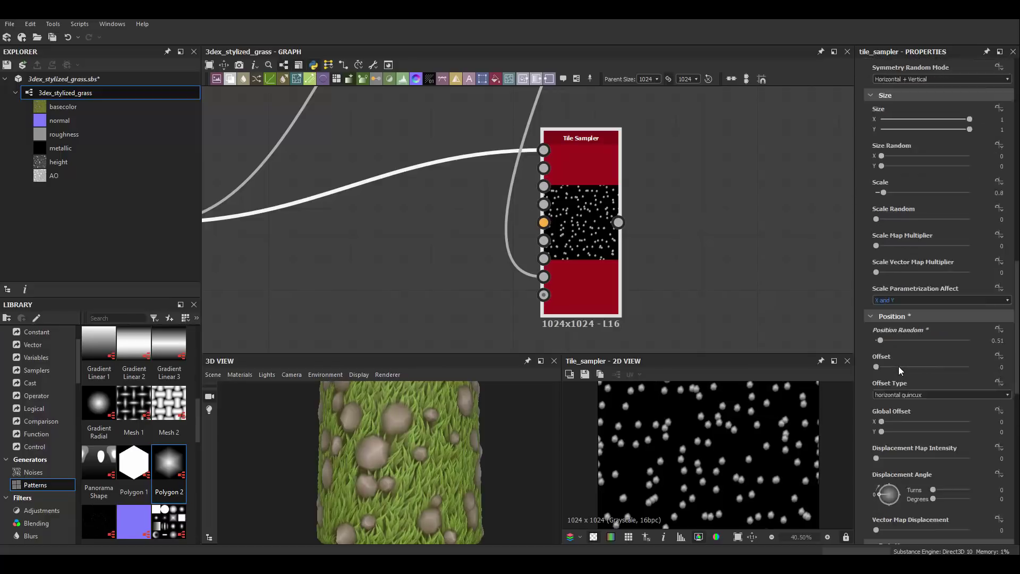
scroll(898, 365, "down", 5)
left_click(883, 433)
left_click_drag(880, 429, 874, 430)
scroll(903, 425, "down", 4)
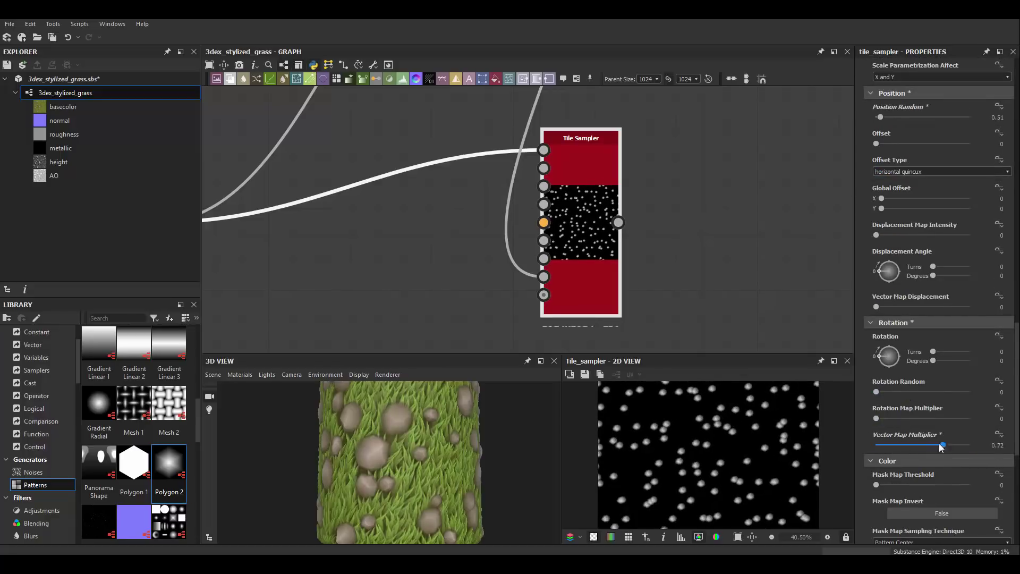
scroll(939, 443, "down", 2)
scroll(899, 423, "down", 7)
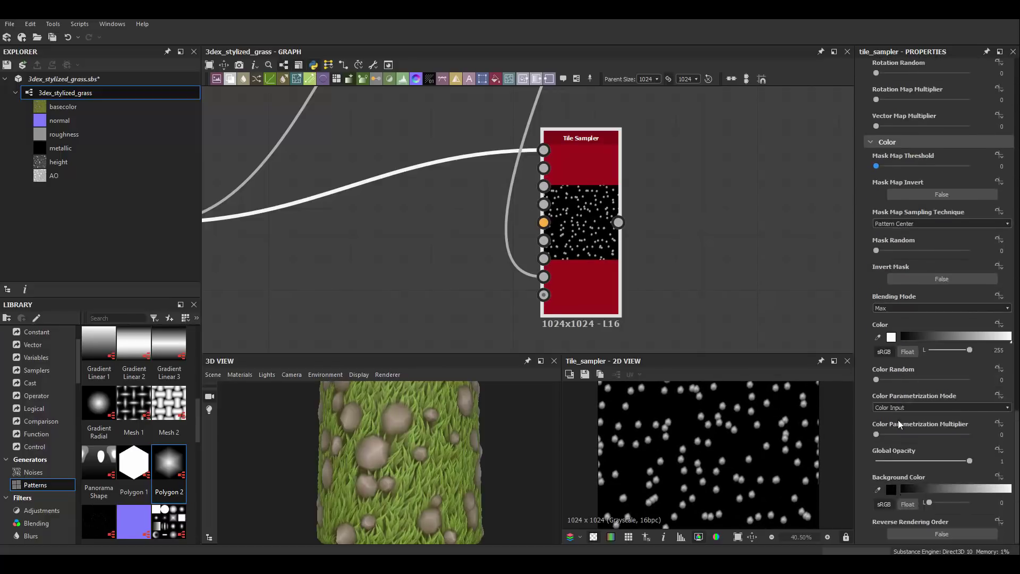
scroll(899, 419, "up", 12)
scroll(616, 224, "down", 4)
- Bring the lower Tile Sampler and its input maps into view
middle_click_drag(622, 338, 616, 271)
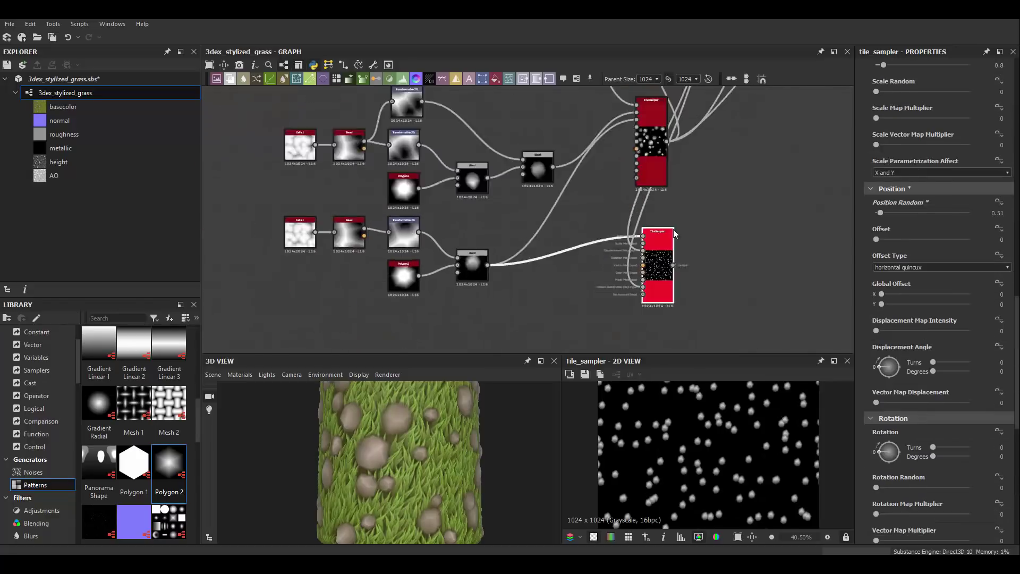
scroll(613, 293, "up", 3)
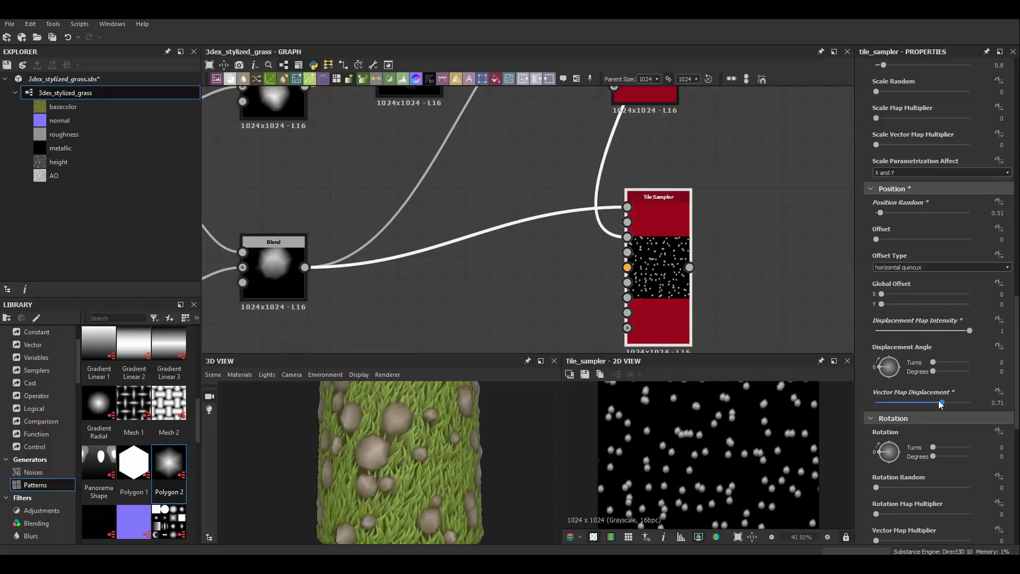
scroll(910, 363, "down", 1)
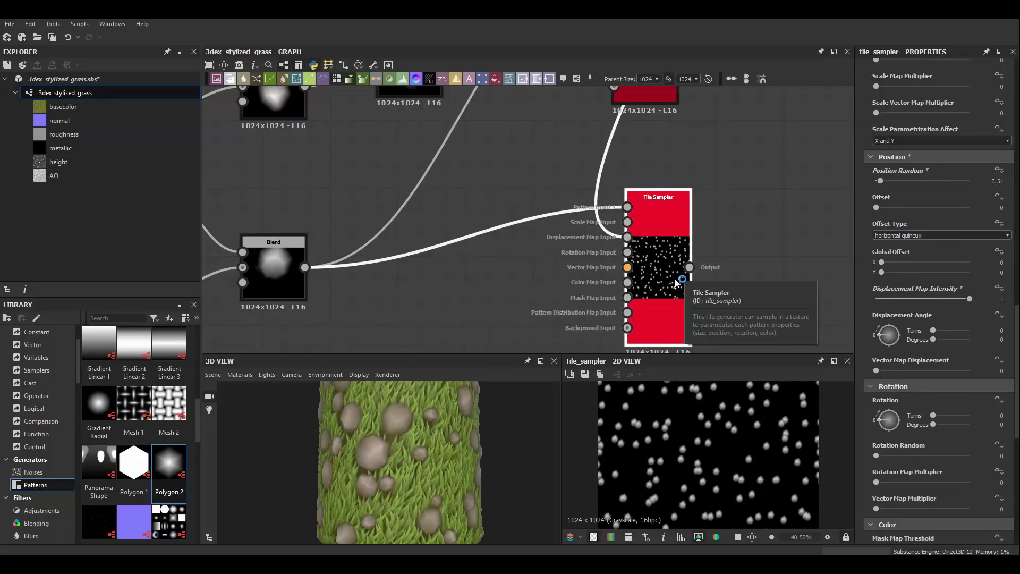
middle_click_drag(673, 279, 673, 323)
scroll(626, 282, "up", 2)
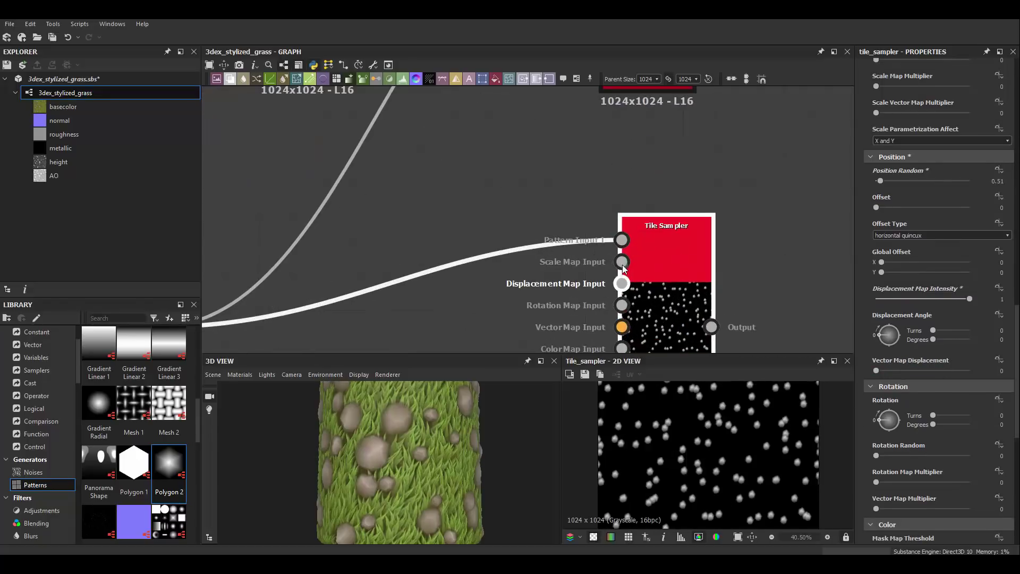
scroll(687, 188, "down", 5)
middle_click_drag(687, 188, 666, 267)
scroll(658, 267, "up", 5)
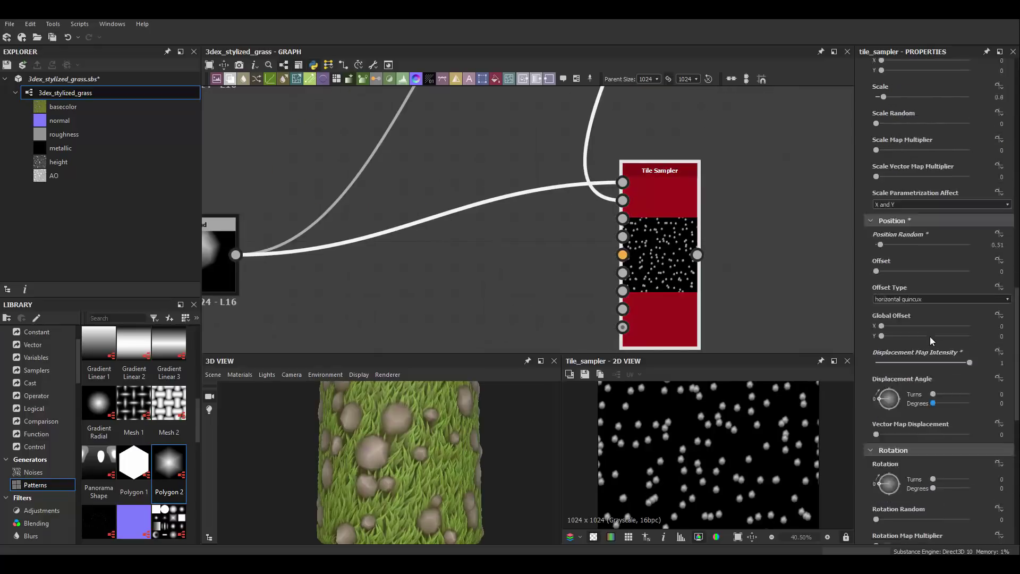
scroll(930, 336, "up", 5)
- Raise the lower Tile Sampler's vector map multiplier so the map drives dot sizes
left_click_drag(877, 305, 889, 304)
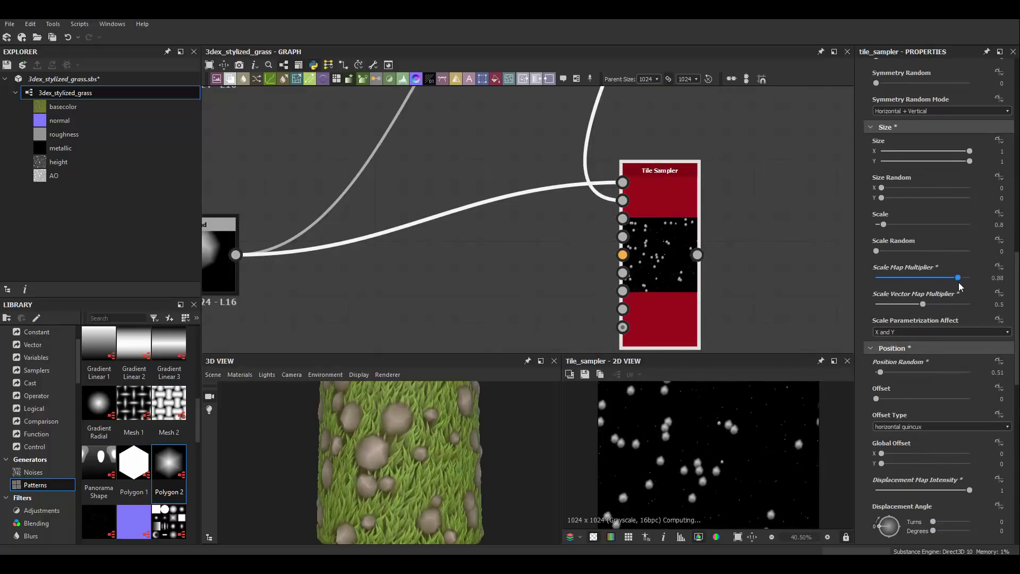
scroll(722, 420, "down", 5)
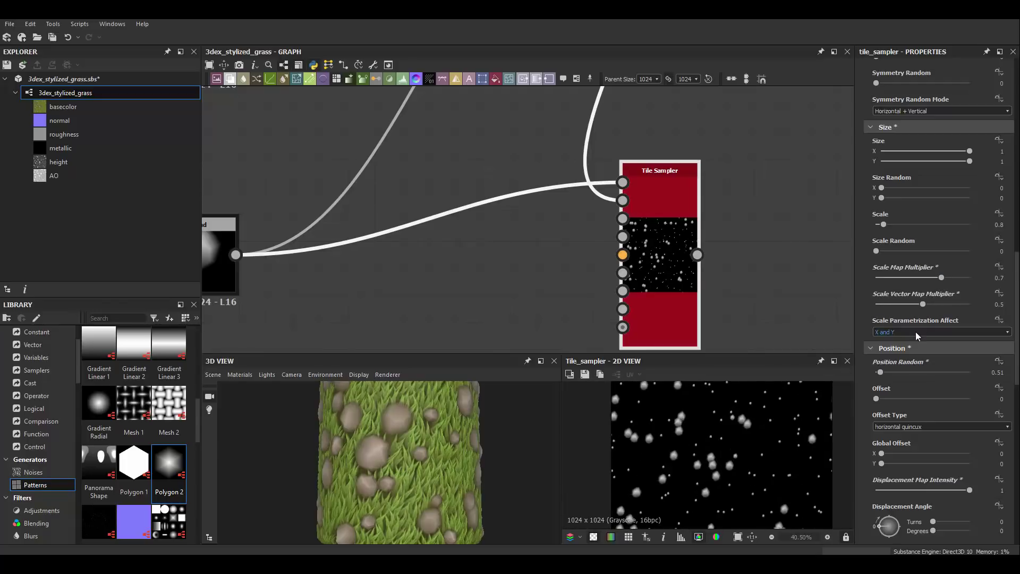
left_click_drag(923, 304, 926, 304)
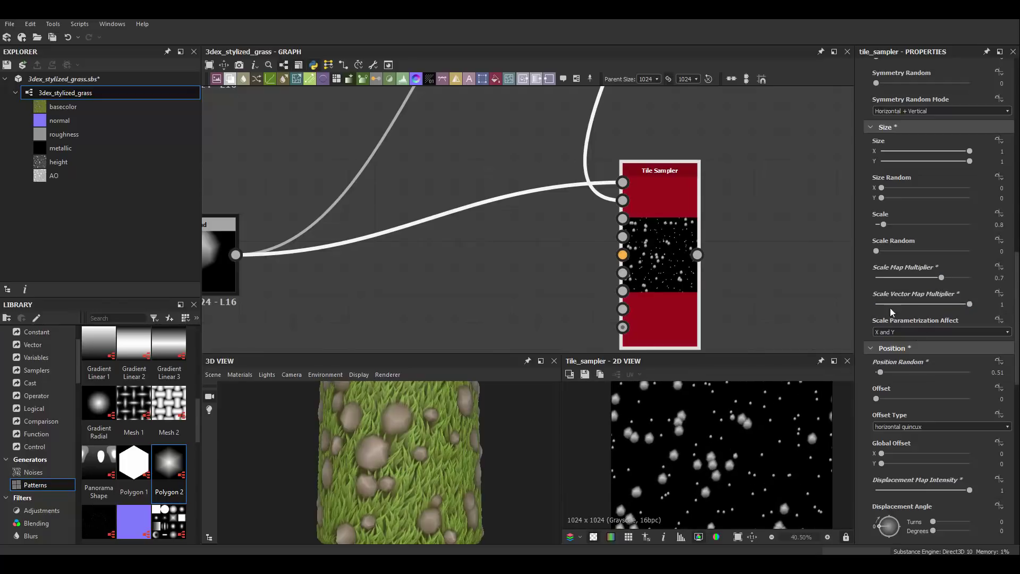
scroll(648, 250, "down", 5)
- Pan and zoom to review the node network around both samplers
middle_click_drag(645, 255, 692, 239)
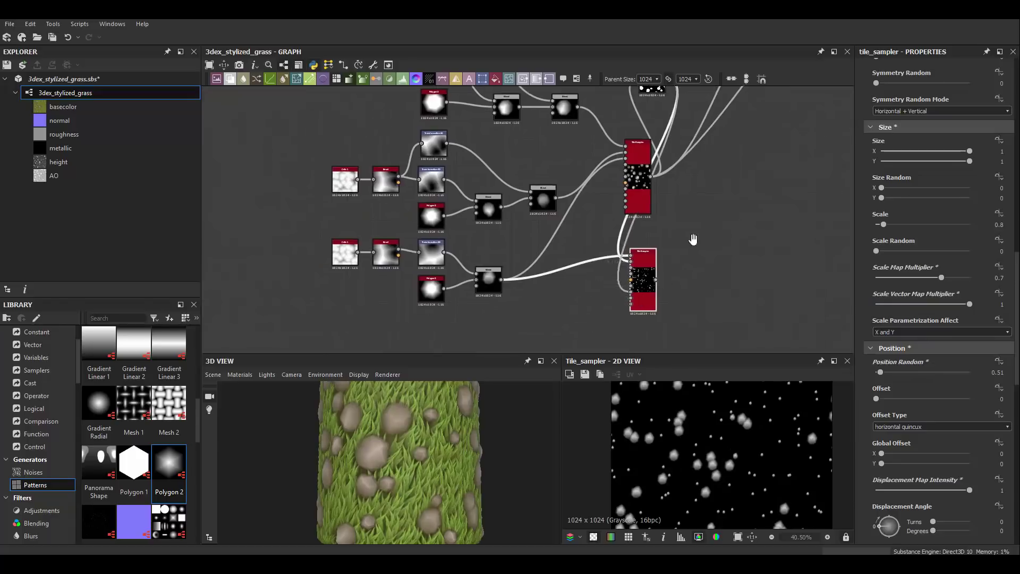
scroll(693, 239, "up", 5)
scroll(939, 391, "down", 5)
scroll(956, 372, "down", 3)
scroll(730, 452, "down", 1)
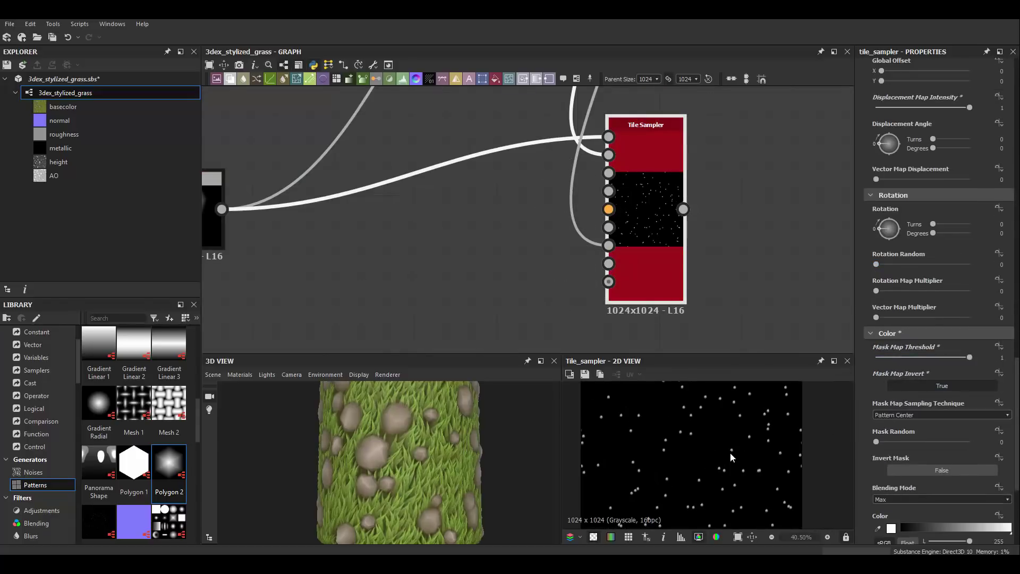
scroll(703, 436, "down", 1)
scroll(919, 373, "up", 5)
scroll(920, 372, "up", 5)
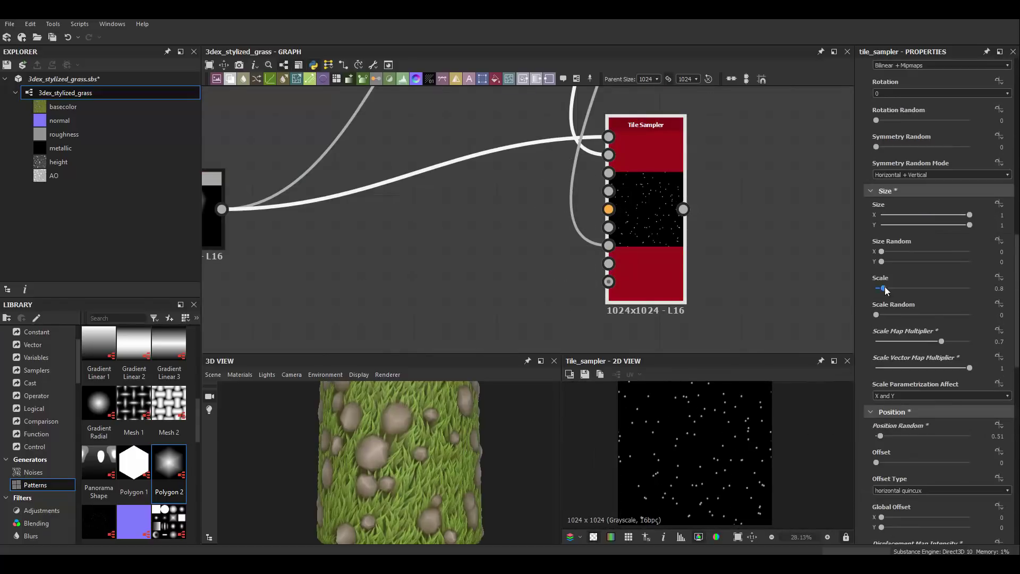
scroll(722, 440, "down", 1)
scroll(693, 228, "down", 3)
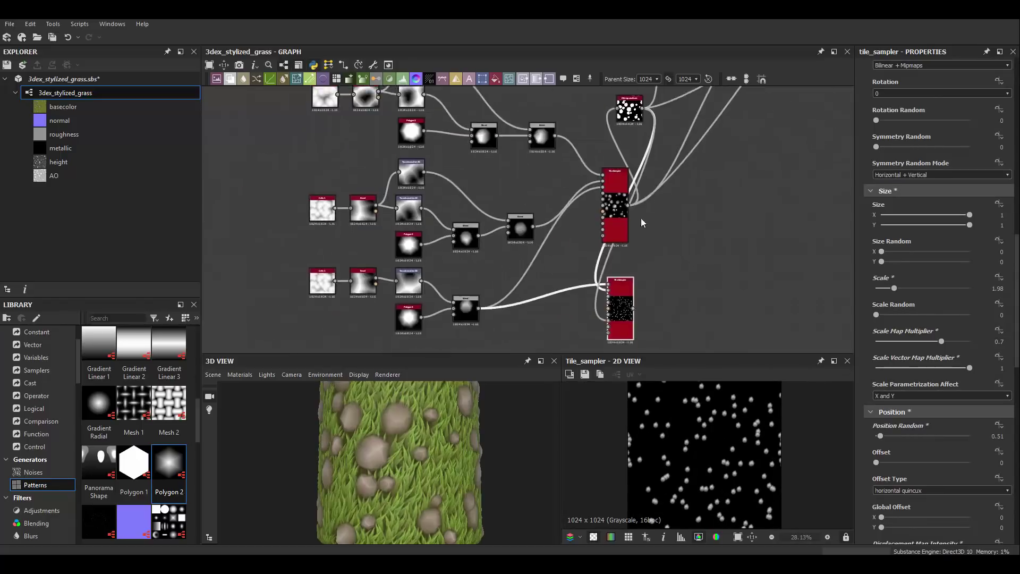
scroll(641, 218, "up", 1)
- Select the new Blend and connect a pebble scatter to it
left_click(617, 240)
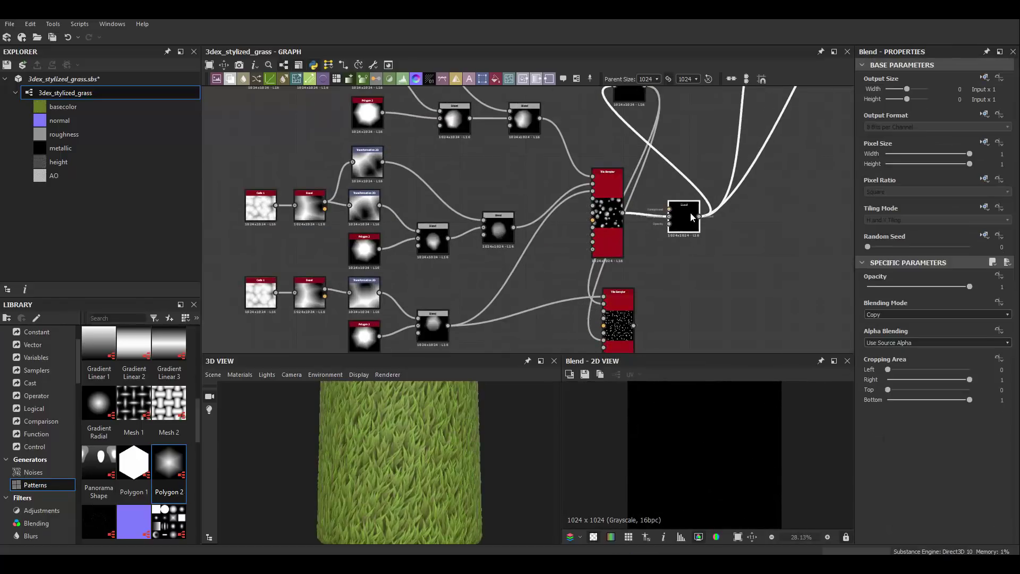
scroll(668, 263, "up", 1)
key("space")
left_click(686, 238)
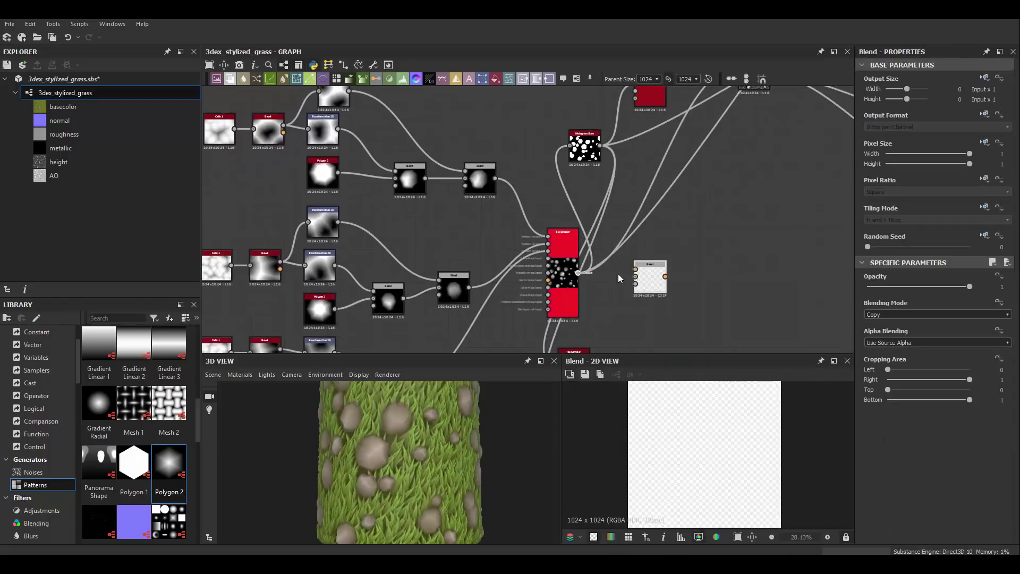
key("ctrl+z")
- Set the Blend's blending mode to Add (Linear Dodge)
left_click(921, 314)
left_click(921, 325)
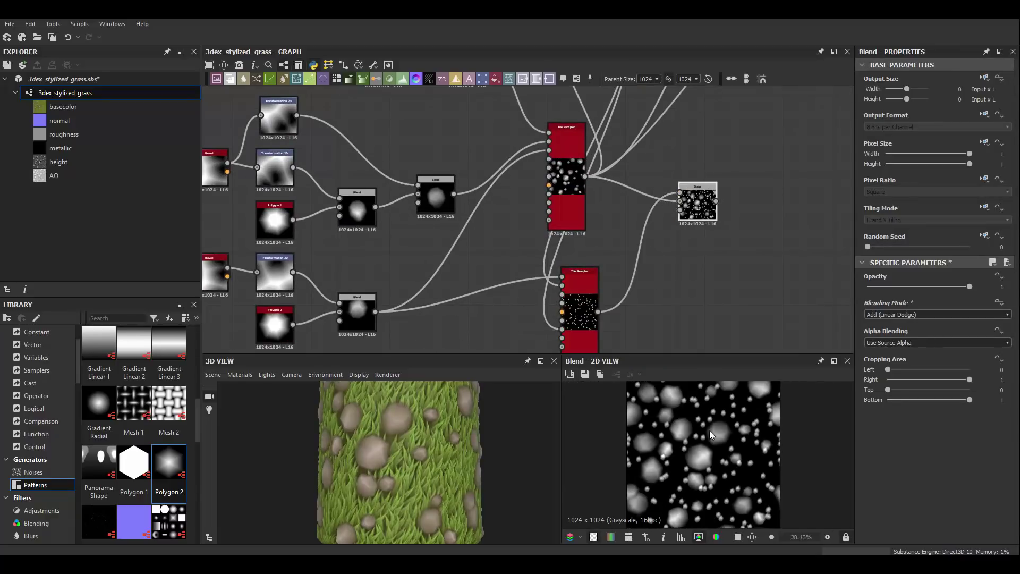
scroll(627, 273, "up", 2)
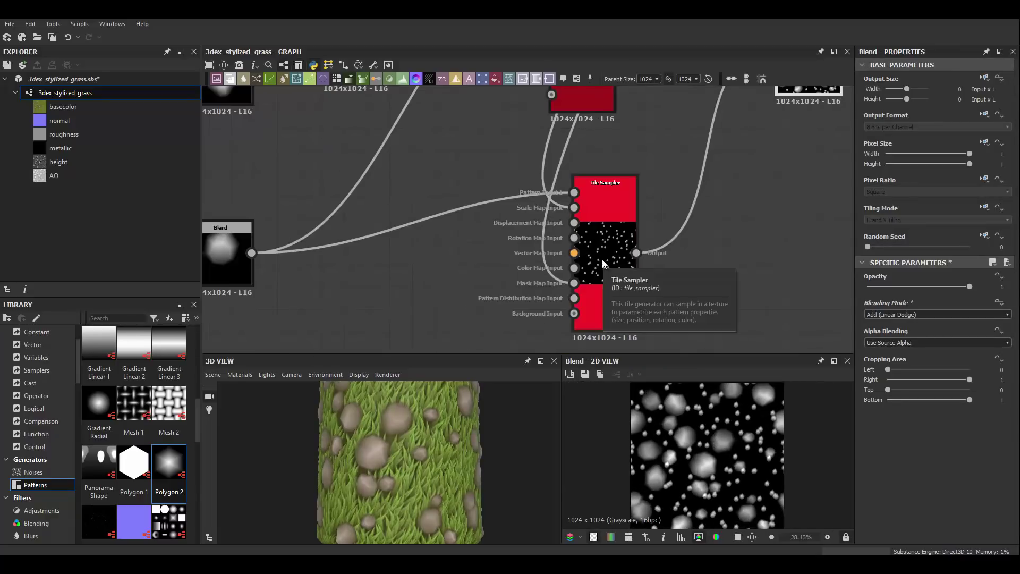
scroll(609, 240, "down", 3)
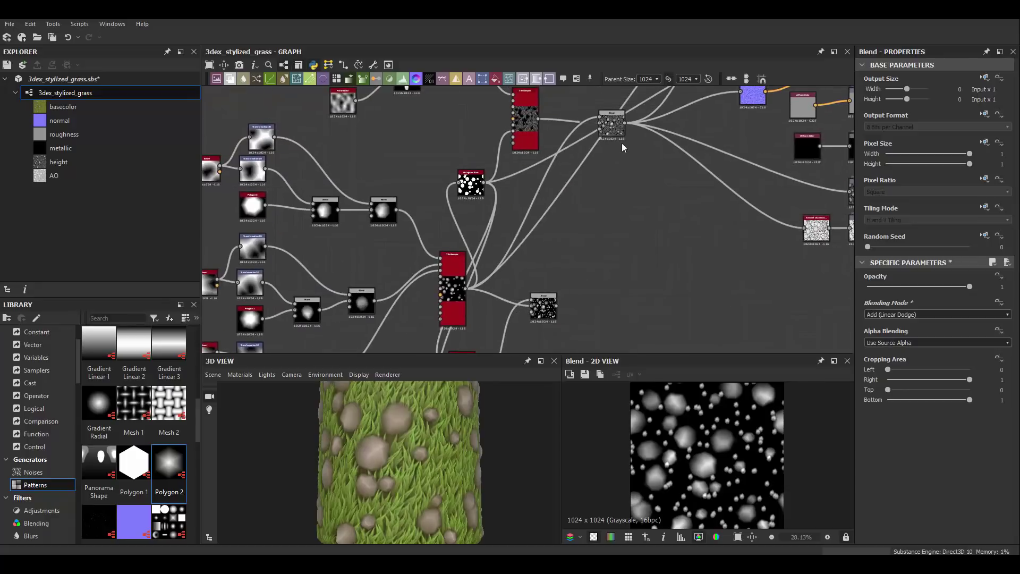
scroll(617, 228, "up", 2)
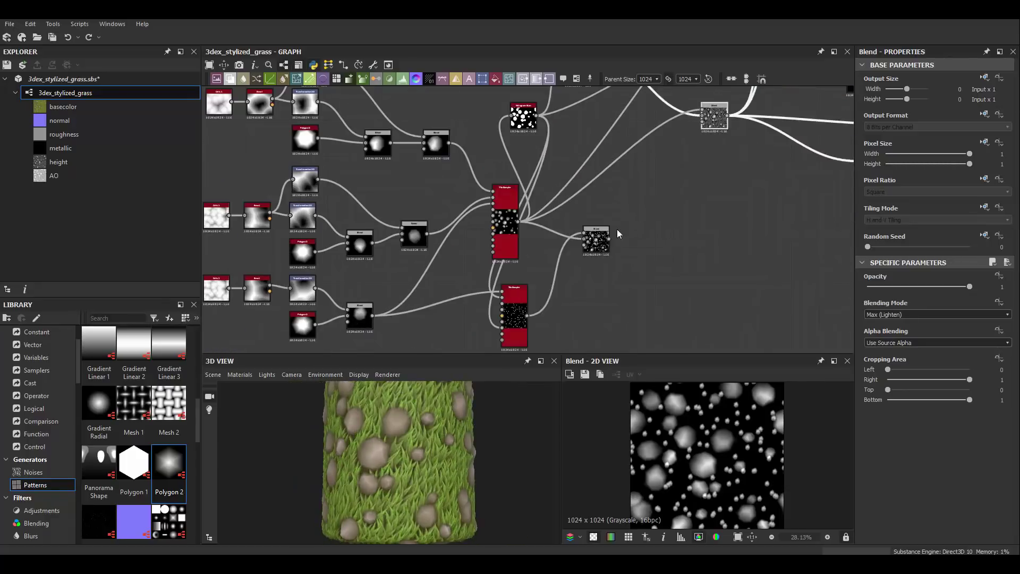
- Inspect the upper Tile Sampler output and the grass and pebble height blend
left_click(473, 297)
scroll(573, 246, "down", 2)
scroll(608, 228, "up", 2)
middle_click_drag(608, 227, 546, 291)
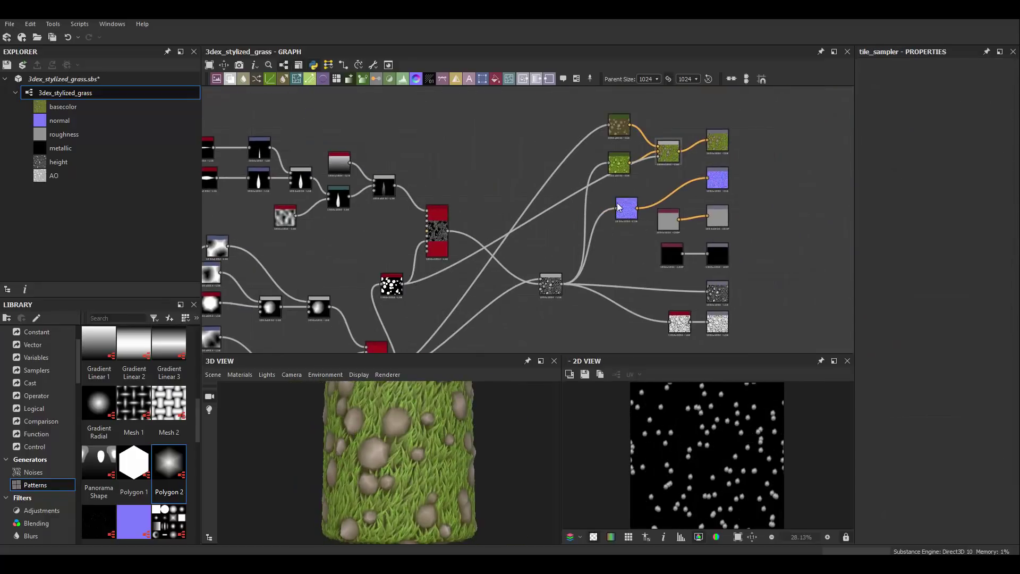
left_click(546, 291)
- Raise the grass Tile Sampler's blade counts for denser grass, reaching a 30×37 tiling
left_click_drag(503, 422, 476, 413)
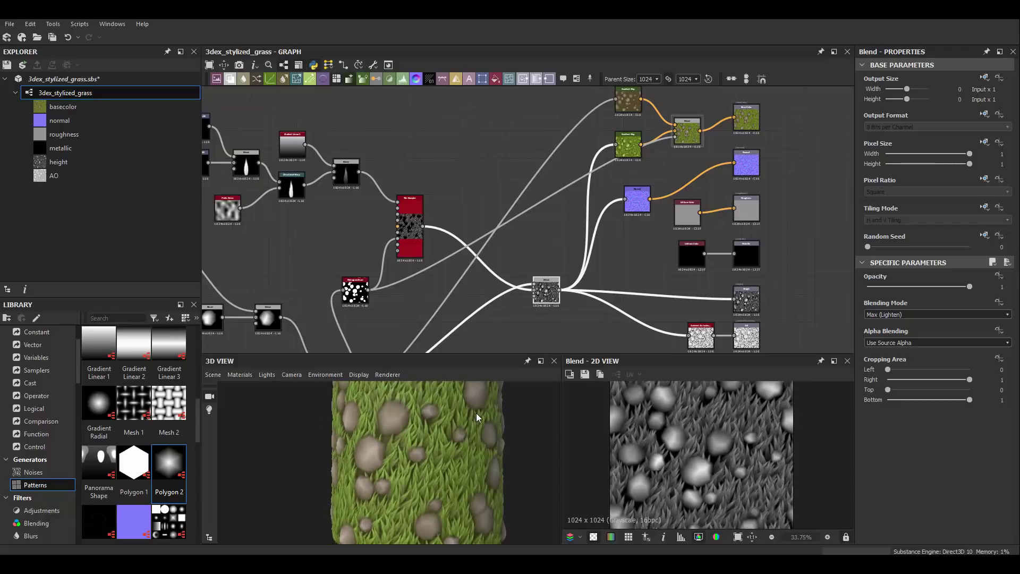
scroll(453, 212, "up", 2)
left_click(446, 215)
mouse_move(925, 394)
left_mouse_down()
mouse_move(898, 394)
mouse_move(899, 420)
mouse_move(882, 394)
mouse_move(934, 420)
left_mouse_up()
scroll(463, 455, "up", 2)
scroll(394, 445, "down", 2)
scroll(433, 459, "up", 2)
scroll(439, 434, "up", 2)
mouse_move(882, 394)
left_mouse_down()
mouse_move(970, 393)
mouse_move(914, 393)
mouse_move(964, 420)
mouse_move(926, 420)
left_mouse_up()
- Set the grass blade Rotation to 0.04 turns (15°)
scroll(441, 440, "down", 2)
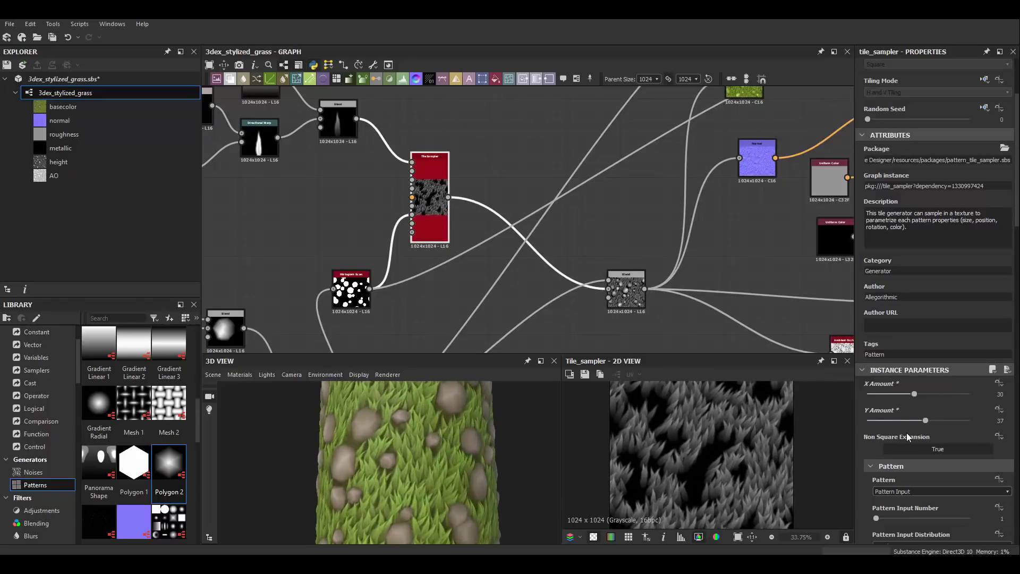
scroll(920, 399, "down", 5)
scroll(920, 397, "down", 4)
scroll(917, 393, "down", 3)
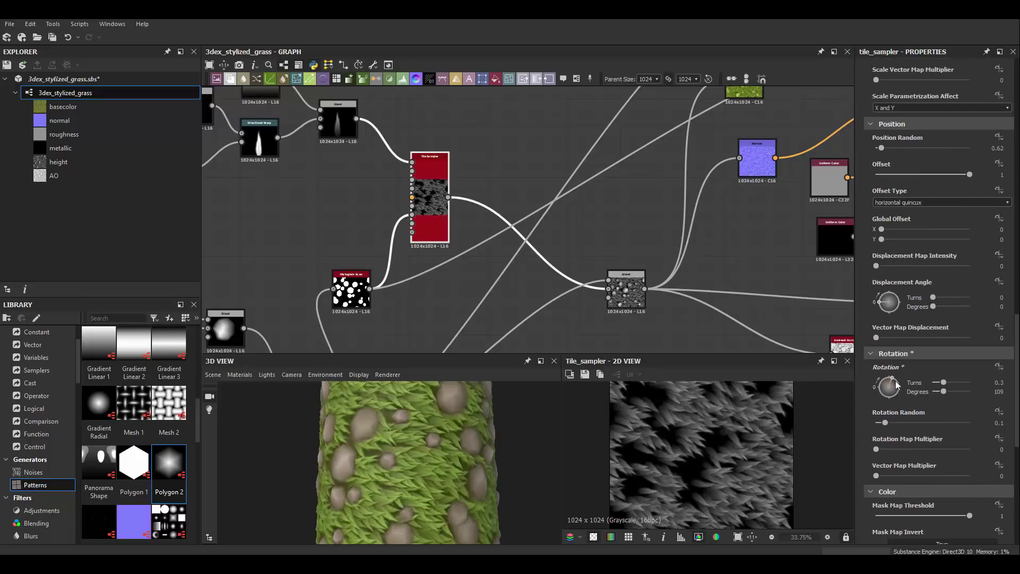
mouse_move(895, 381)
left_mouse_down()
mouse_move(901, 408)
mouse_move(933, 423)
left_mouse_up()
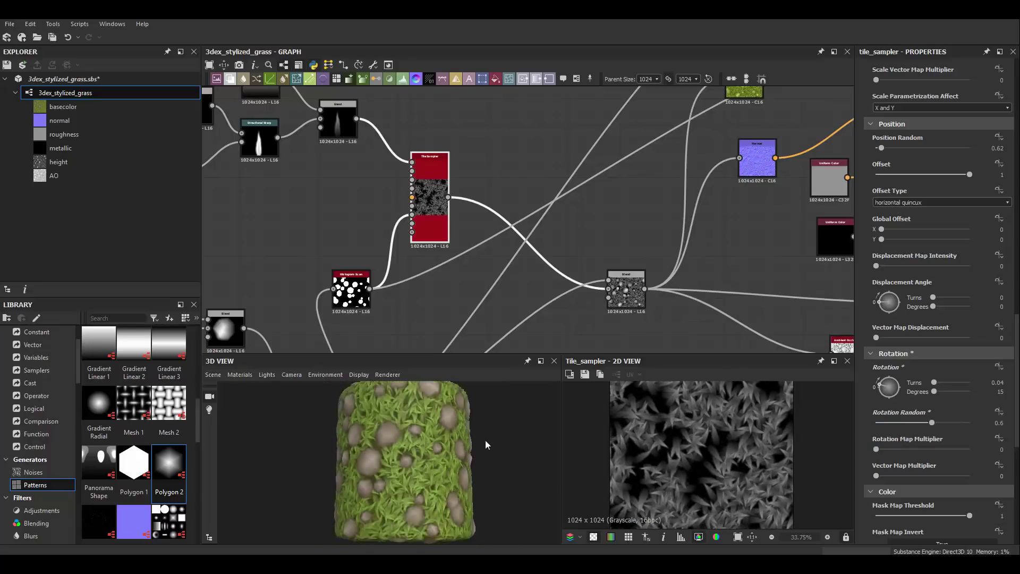
- Set the blades' Rotation Random to about 0.15 for subtle variation
scroll(485, 444, "up", 2)
left_click(884, 423)
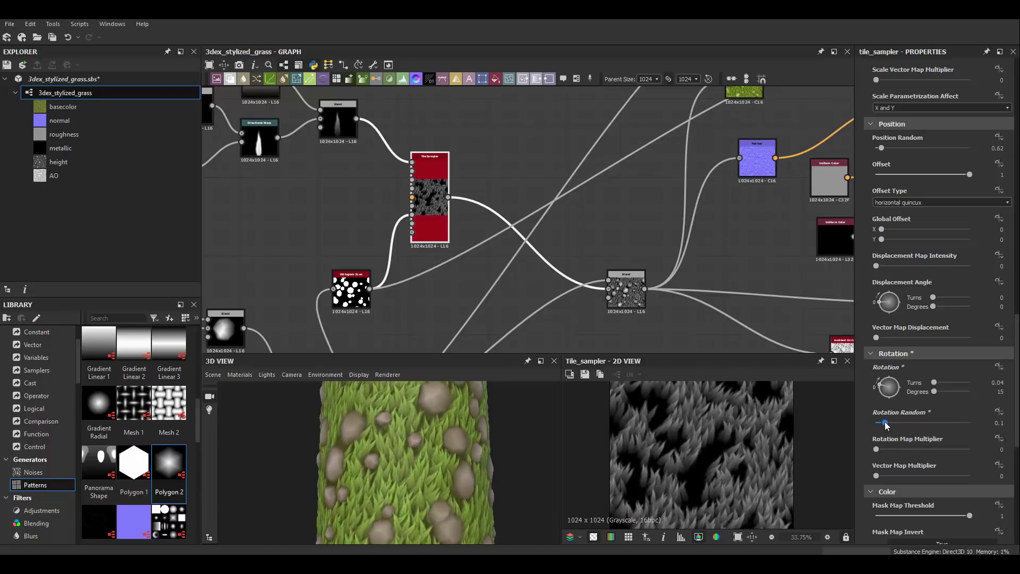
left_click_drag(885, 423, 914, 423)
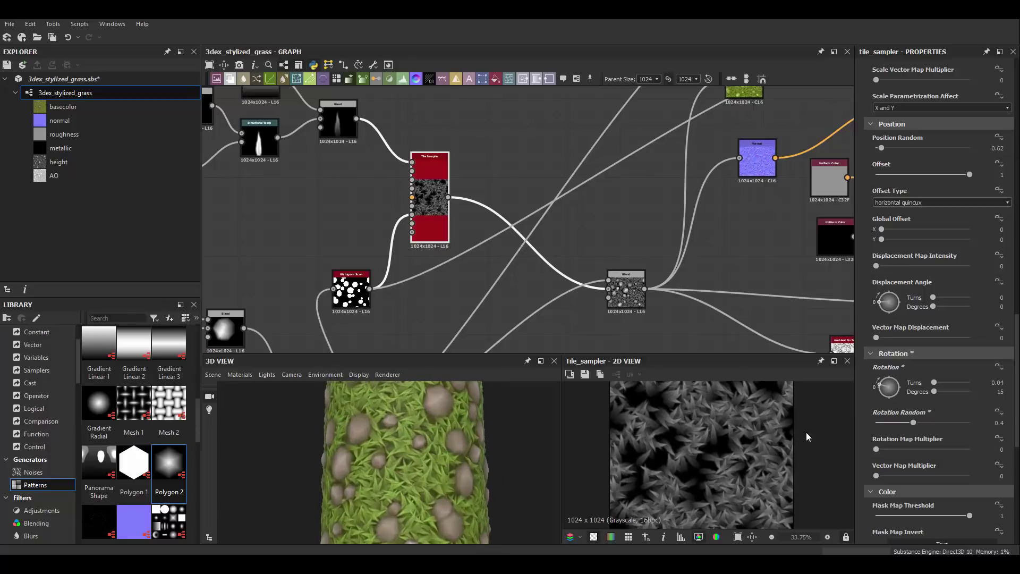
left_click(893, 422)
- Add a Highpass Grayscale node for the grass and adjust its radius
scroll(627, 215, "down", 2)
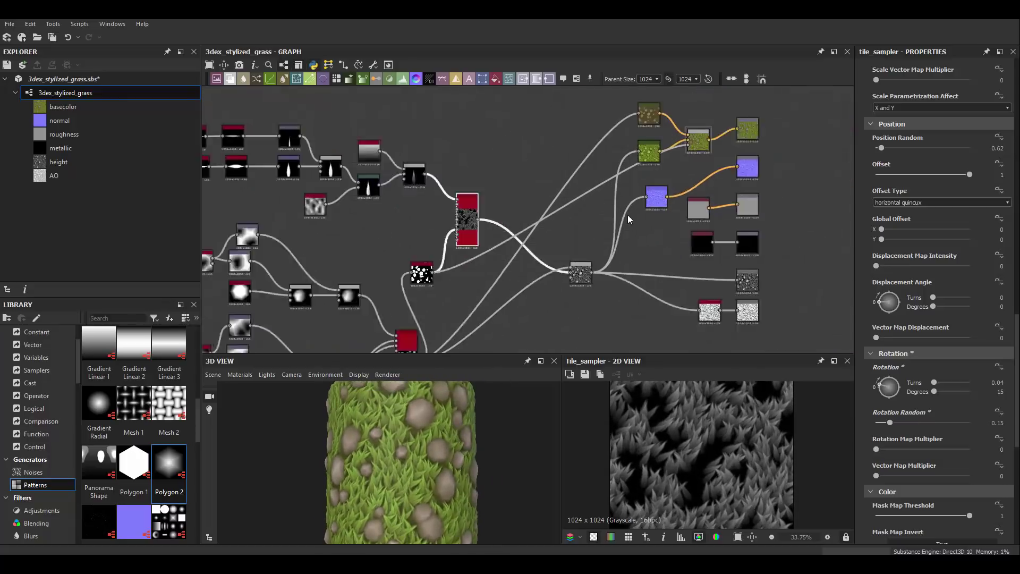
key("space")
type("high")
left_click(601, 258)
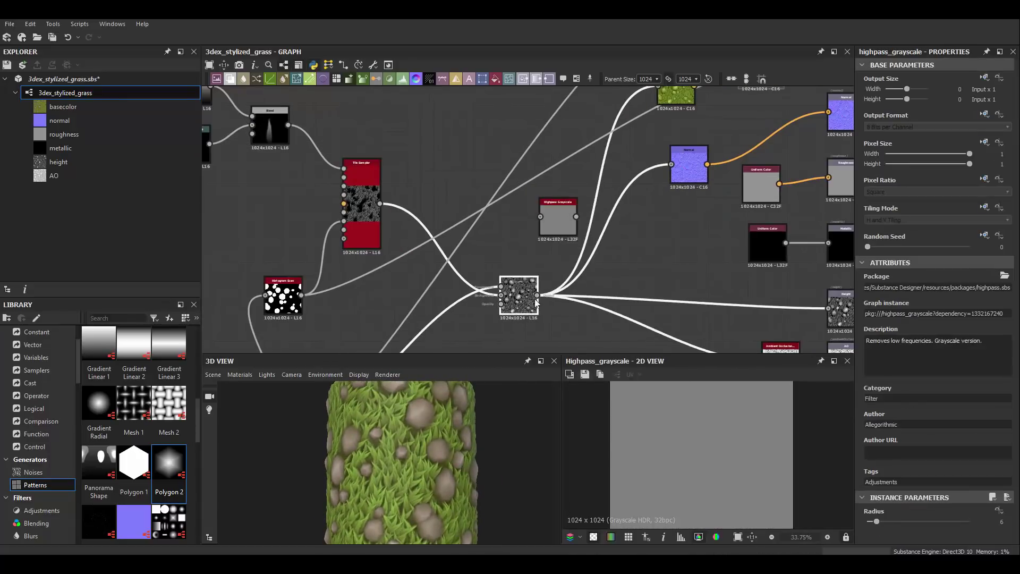
left_click_drag(899, 522, 870, 522)
scroll(709, 262, "down", 2)
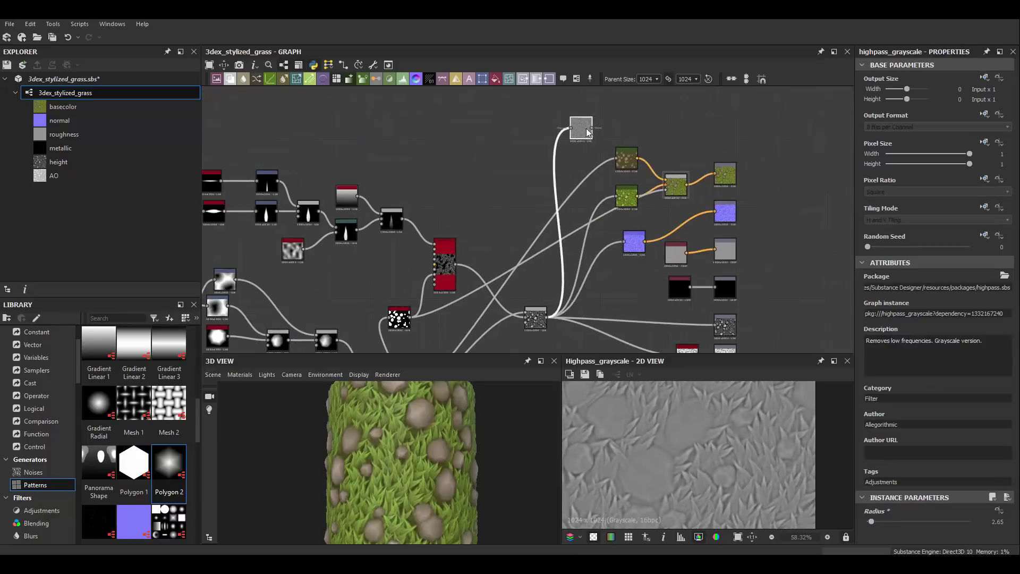
left_click(674, 292)
scroll(615, 155, "down", 1)
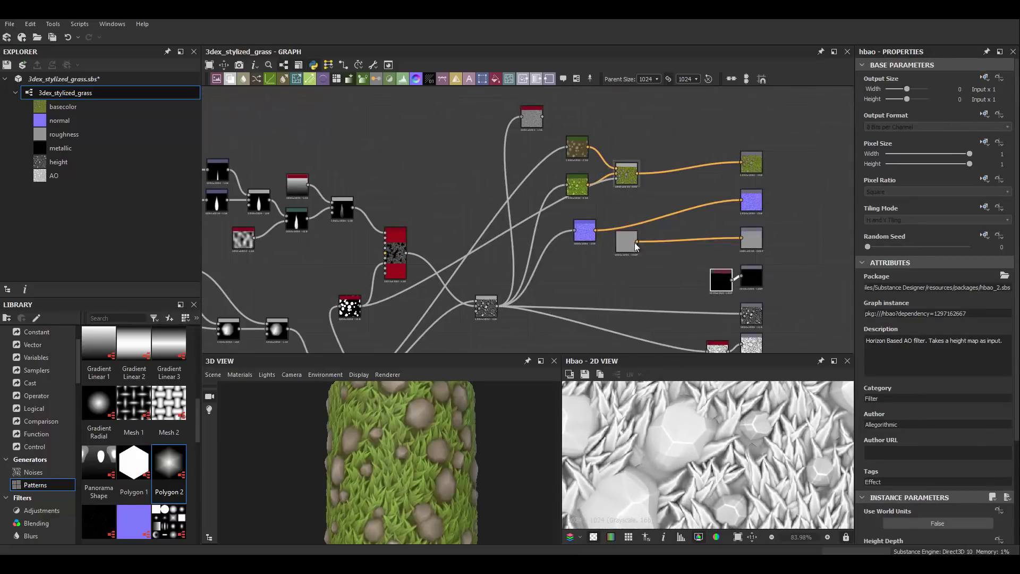
left_click(622, 171)
scroll(673, 171, "up", 2)
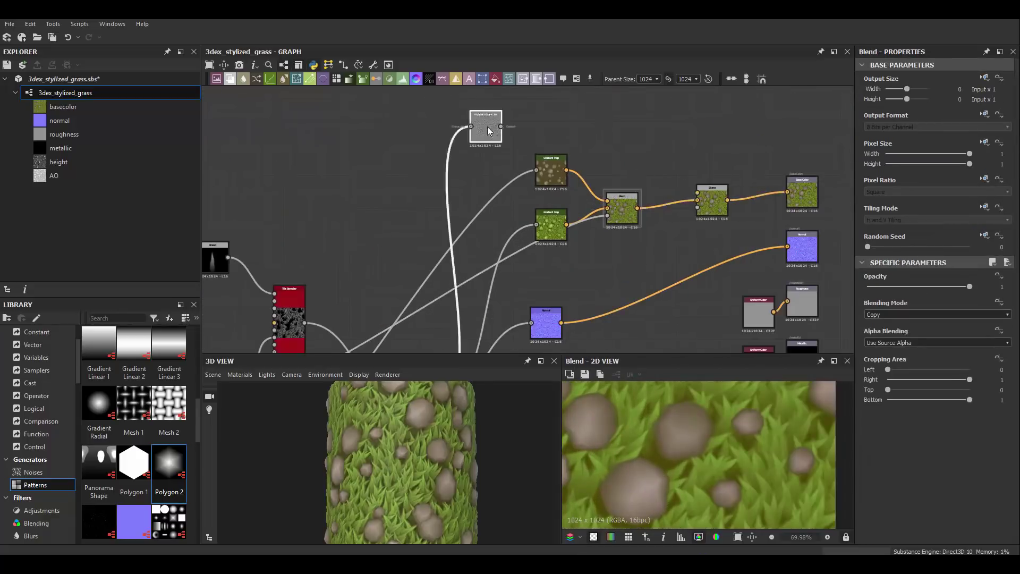
- Insert a Gradient Map after the highpass and an Add Sub Blend before Base Color
left_click_drag(505, 128, 570, 128)
key("space")
left_click(641, 165)
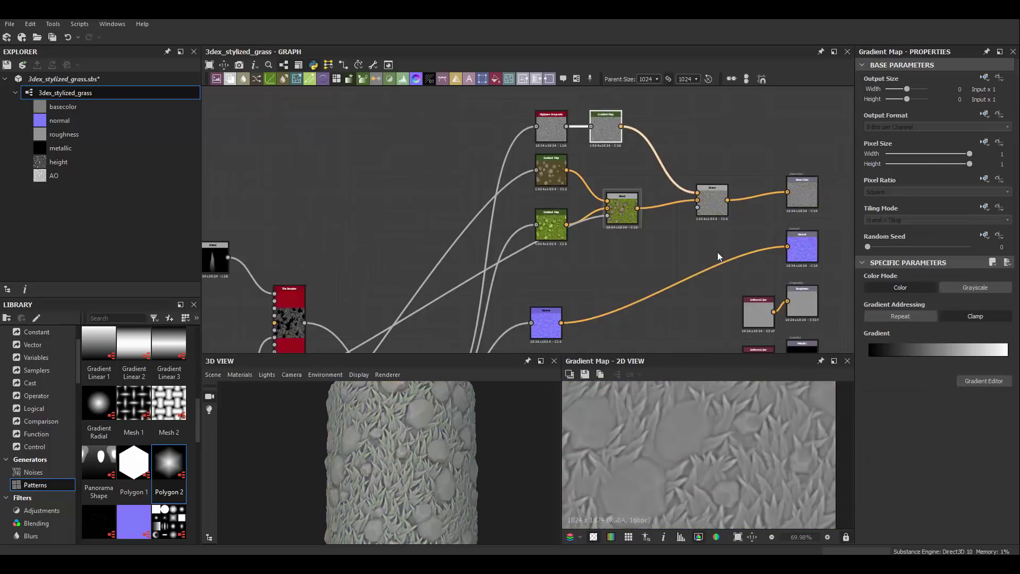
left_click(712, 202)
left_click(886, 314)
left_click(886, 333)
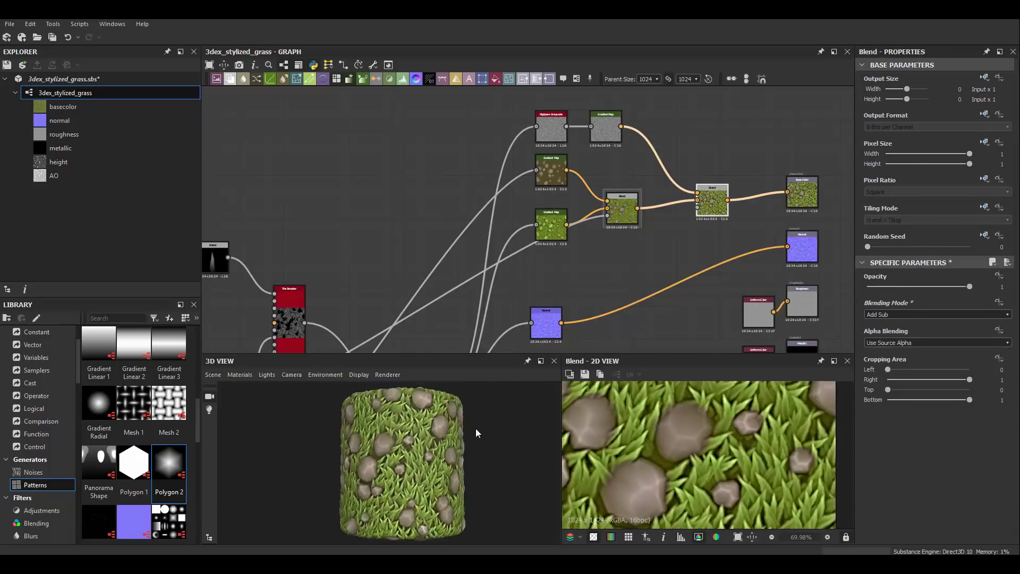
- Lower the highpass overlay opacity and switch the 3D preview scene to a Plane
scroll(477, 433, "up", 2)
left_click(893, 287)
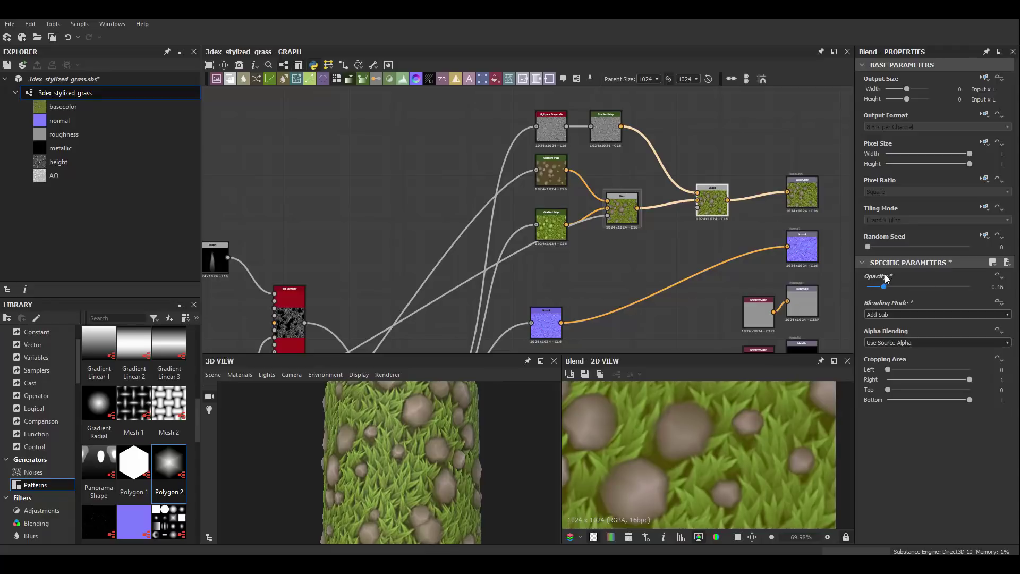
scroll(680, 473, "down", 3)
scroll(403, 477, "down", 2)
scroll(403, 477, "down", 2)
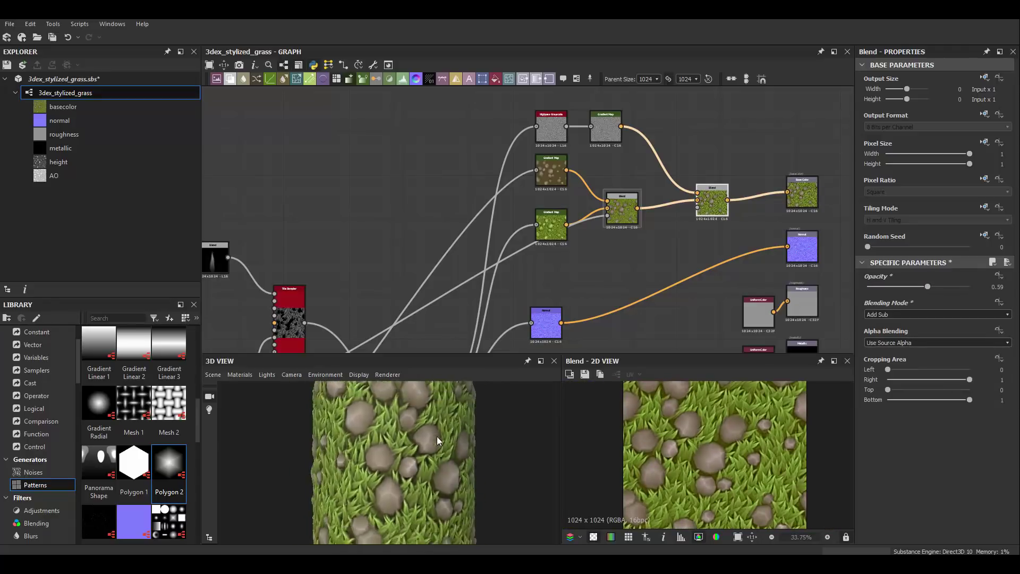
scroll(403, 476, "down", 2)
left_click(213, 374)
left_click(249, 404)
scroll(408, 442, "up", 5)
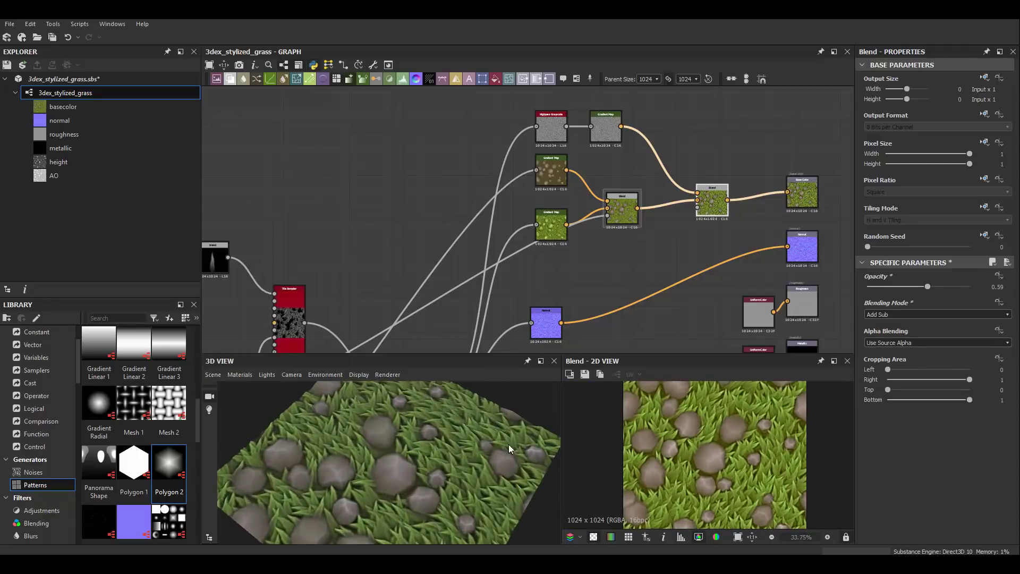
scroll(408, 442, "up", 2)
left_click_drag(408, 442, 400, 446)
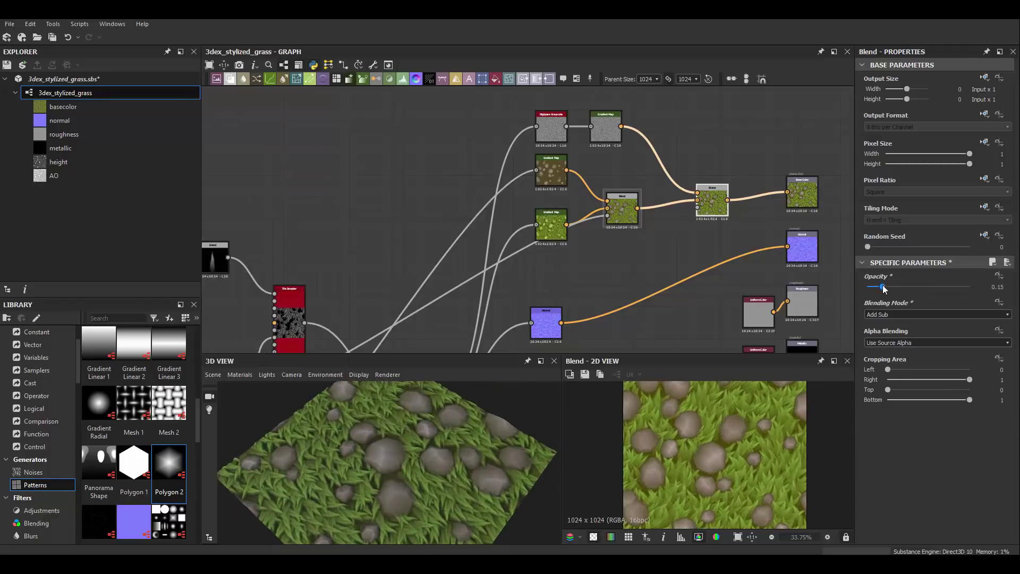
- Fine-tune the highpass overlay Blend opacity to 0.34
left_click_drag(883, 288, 897, 288)
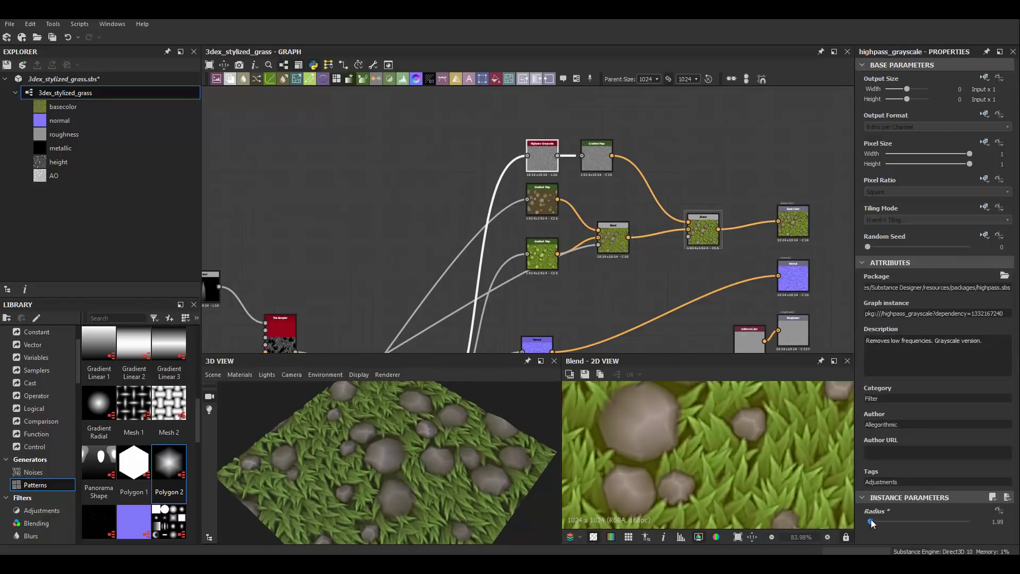
scroll(708, 223, "up", 3)
double_click(416, 106)
left_click(691, 245)
left_click_drag(917, 287, 964, 294)
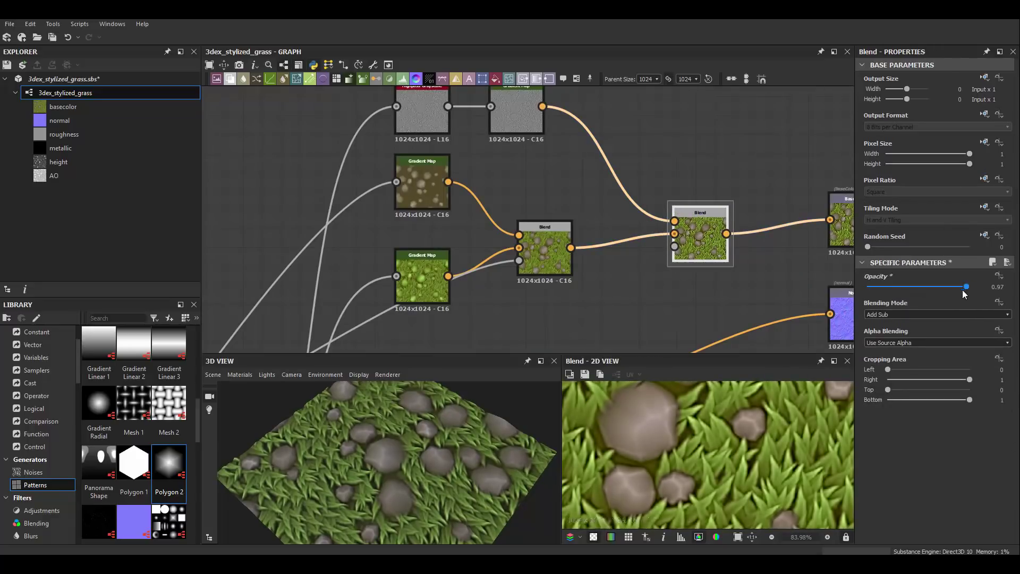
scroll(738, 433, "down", 5)
mouse_move(532, 441)
left_mouse_down()
mouse_move(403, 435)
mouse_move(426, 463)
mouse_move(282, 443)
mouse_move(407, 420)
left_mouse_up()
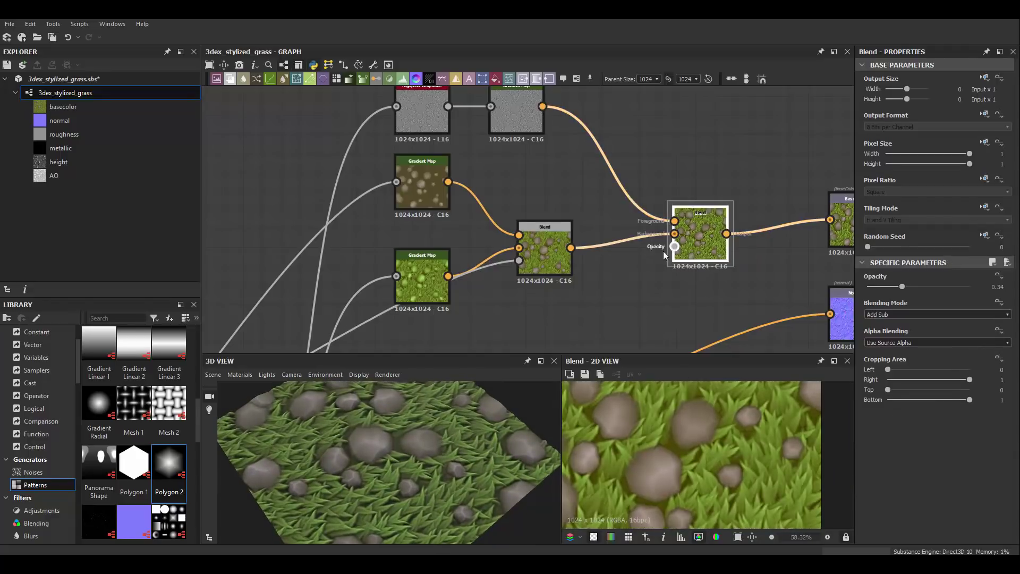
scroll(690, 456, "down", 3)
scroll(572, 219, "down", 3)
- Add Curvature Smooth and Curvature Sobel nodes, both fed from the normal map
key("space")
type("cur")
left_click(625, 270)
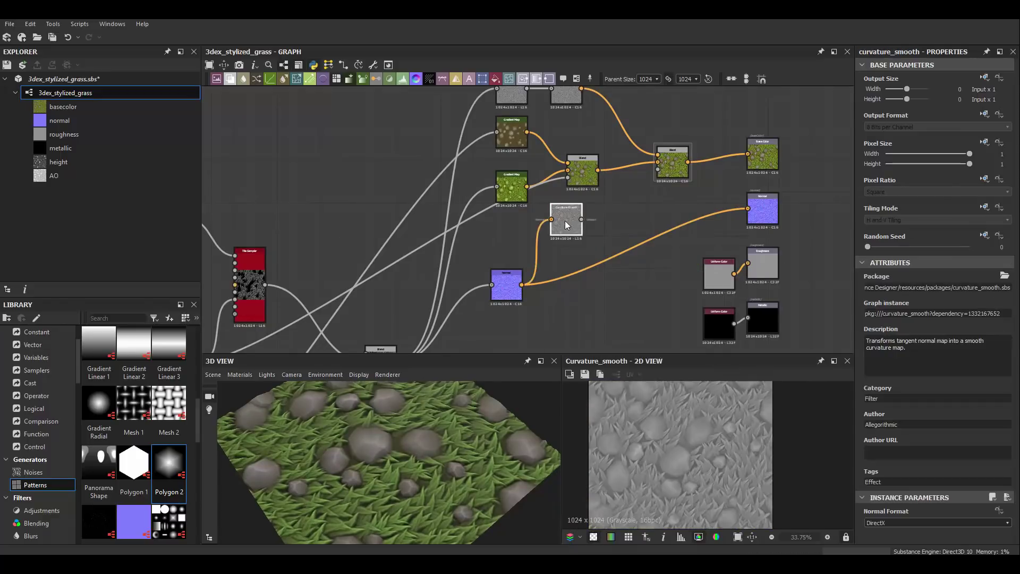
middle_click_drag(572, 232, 636, 240)
type("curv")
left_click_drag(527, 303, 628, 219)
left_click(623, 287)
scroll(539, 265, "up", 2)
scroll(578, 225, "up", 1)
- Combine the two curvature maps in an Add Sub Blend node
key("space")
type("blend")
left_click(652, 225)
scroll(651, 226, "up", 2)
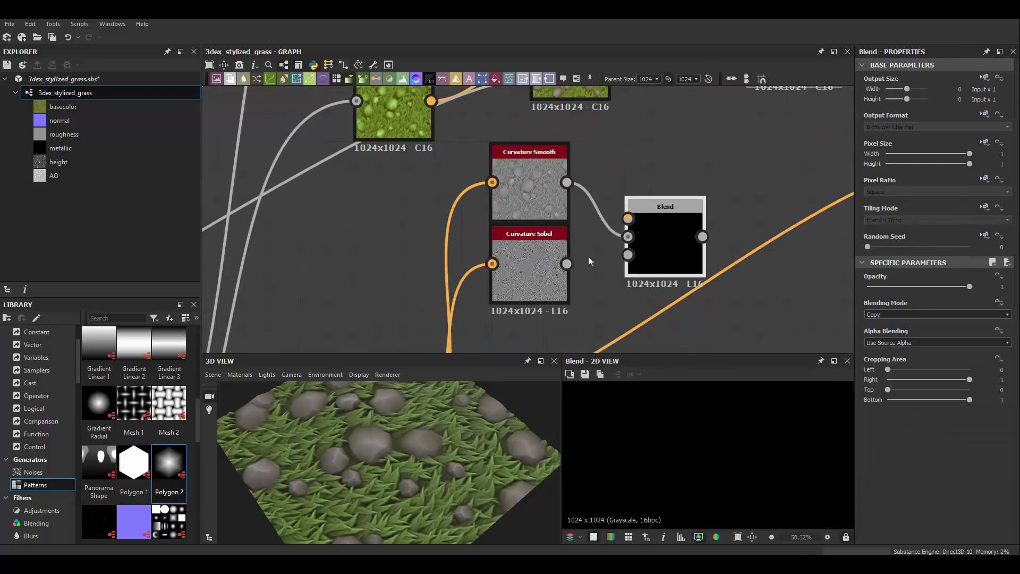
left_click_drag(566, 178, 628, 236)
left_click(937, 315)
left_click(889, 330)
left_click_drag(529, 154, 529, 287)
middle_click_drag(585, 159, 568, 162)
- Add a Levels node after the curvature Blend and increase its contrast
key("space")
type("levels")
key("Return")
middle_click_drag(637, 159, 563, 160)
left_click_drag(876, 307, 897, 307)
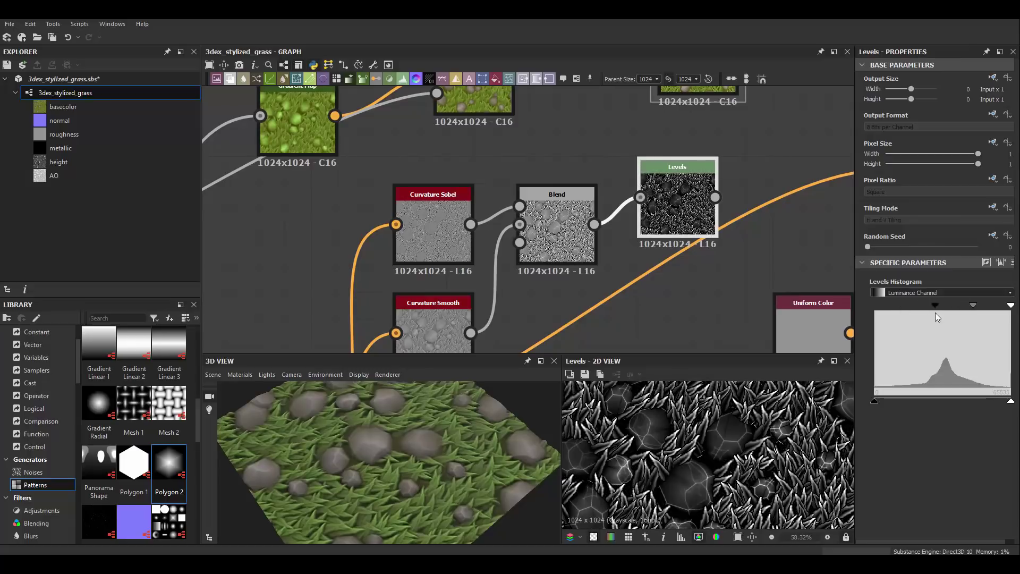
- Add a high-contrast Levels after the Highpass Grayscale to isolate blade highlights
left_click(433, 324)
scroll(484, 159, "down", 2)
left_click(381, 108)
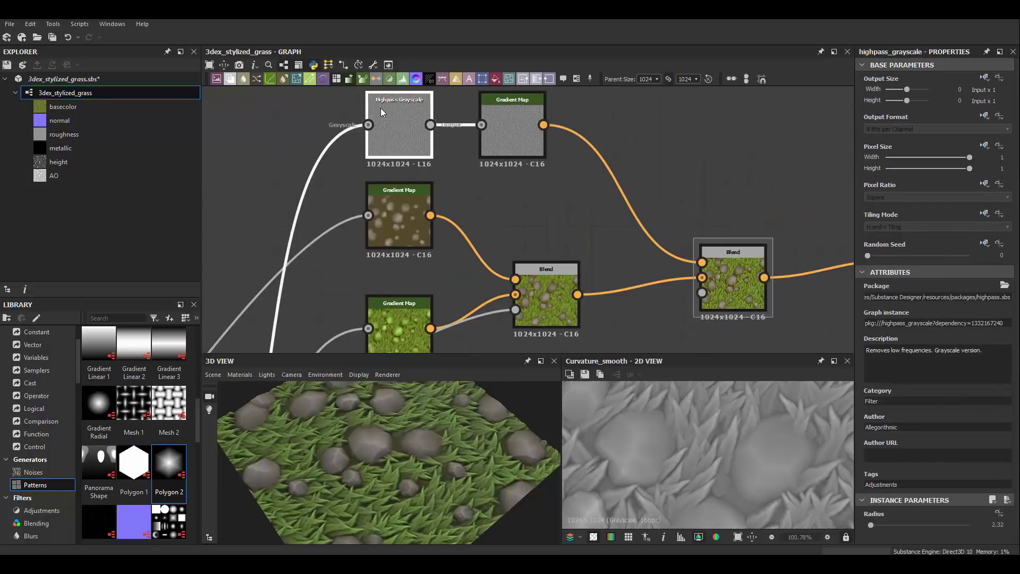
scroll(544, 230, "down", 2)
middle_click_drag(587, 178, 575, 293)
scroll(467, 151, "down", 1)
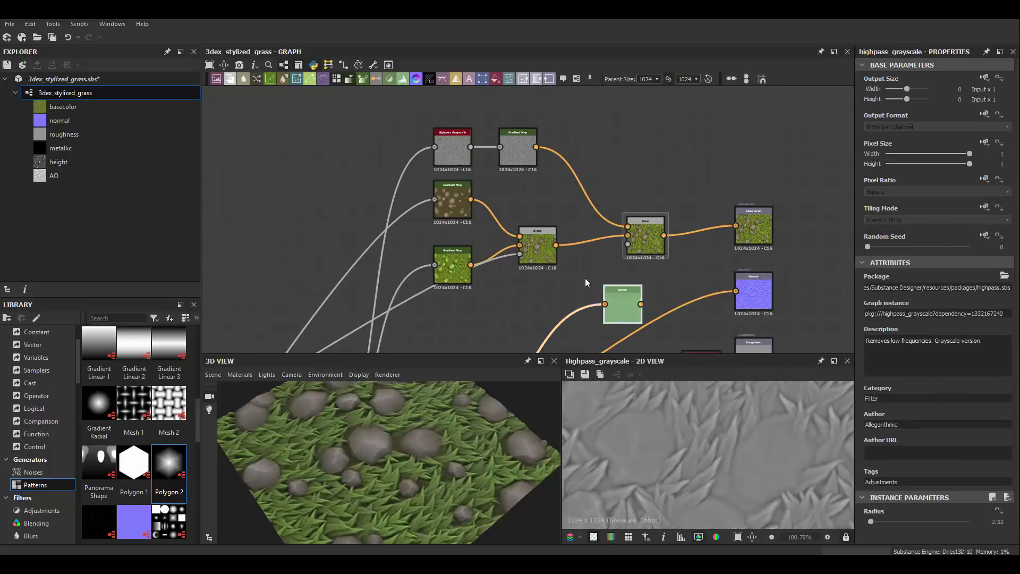
left_click(403, 79)
left_click_drag(614, 136, 512, 155)
left_click_drag(876, 306, 927, 307)
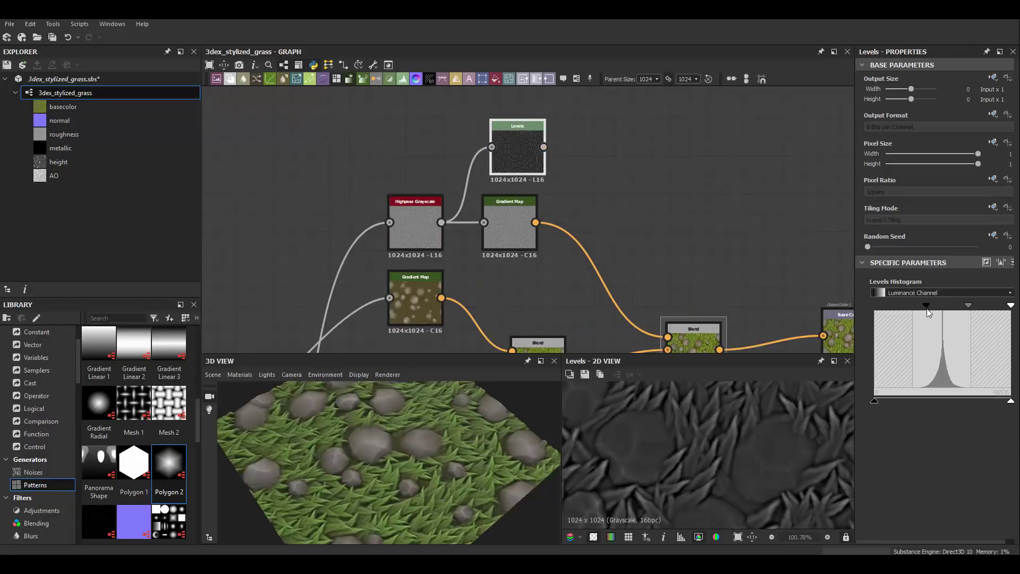
left_click_drag(998, 306, 945, 307)
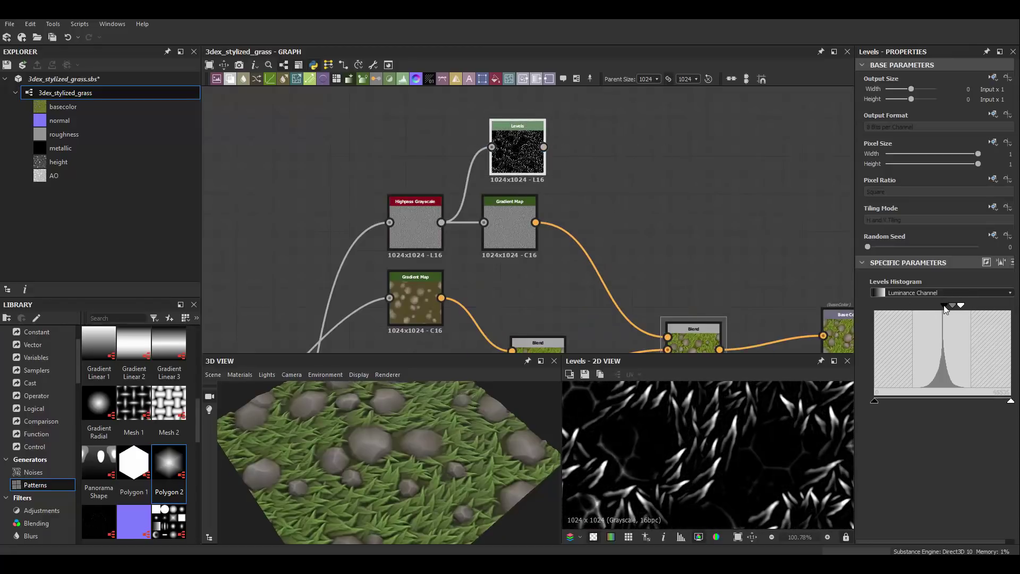
- Set the Blend combining the highlights with the pebble mask to Multiply
scroll(671, 176, "down", 3)
scroll(616, 200, "up", 3)
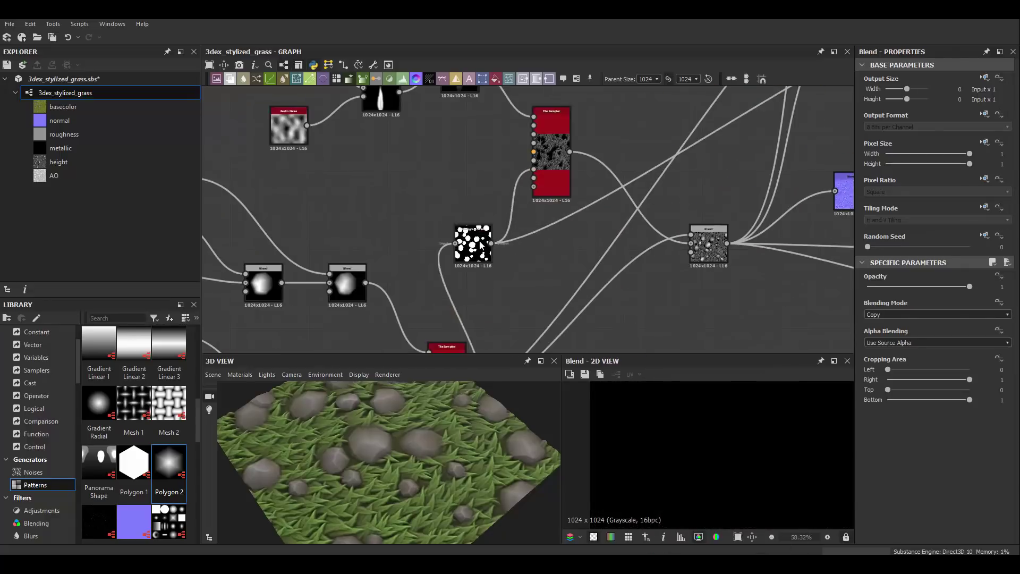
scroll(425, 327, "down", 2)
left_click(669, 138)
scroll(669, 138, "up", 3)
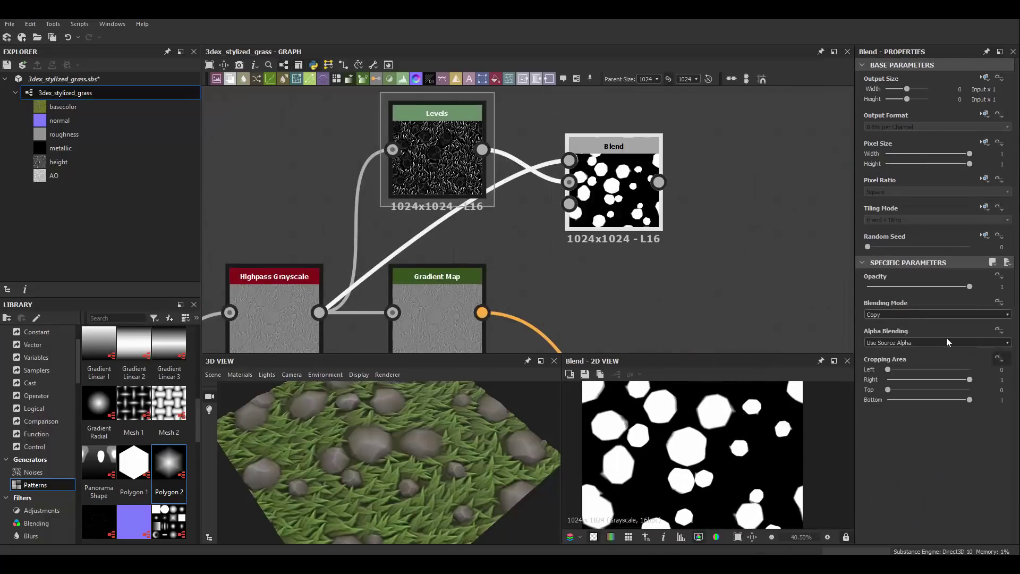
left_click(945, 315)
left_click(893, 329)
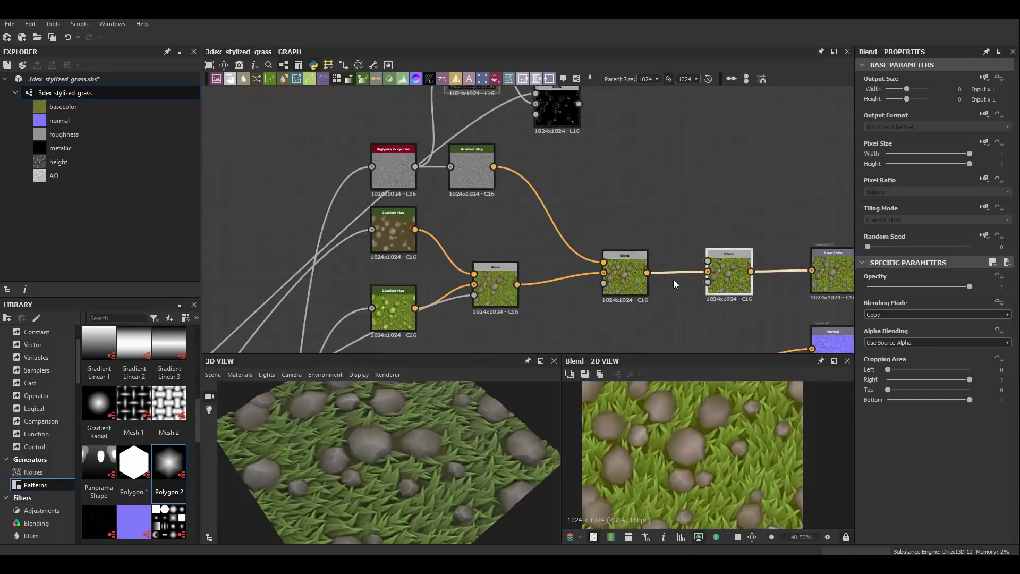
- Wire the pebble edge mask into the final base-colour Blend's opacity
scroll(553, 108, "up", 2)
key("space")
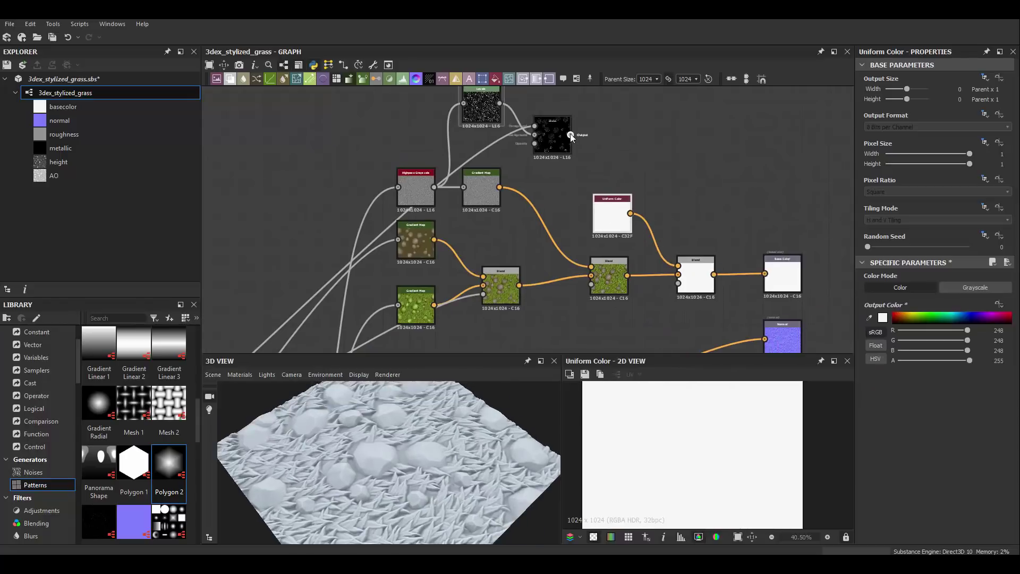
left_click_drag(570, 135, 678, 283)
left_click(706, 271)
scroll(717, 276, "up", 5)
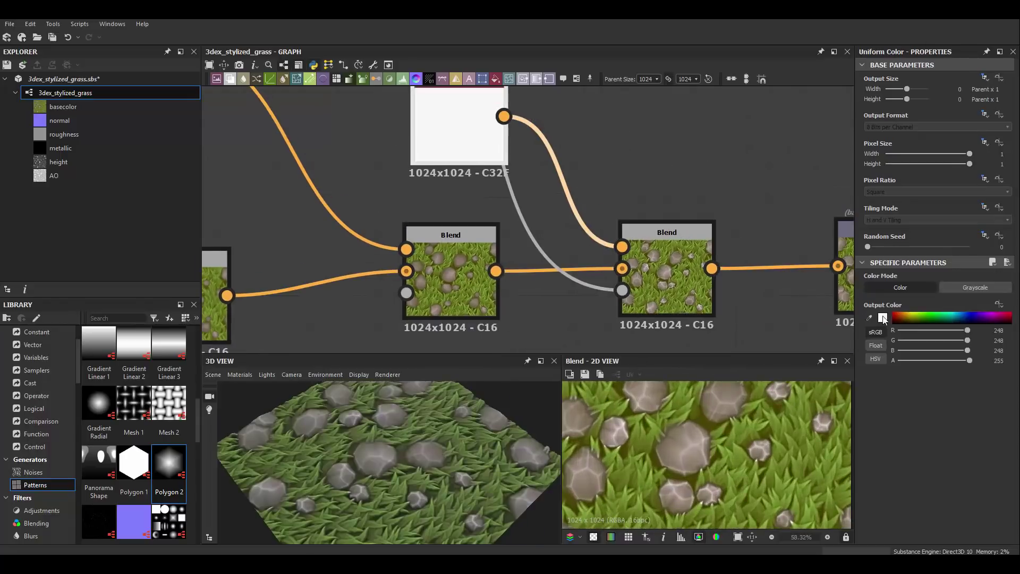
- Change the Uniform Color tint to pale green (191, 255, 152)
left_click(883, 317)
left_click(554, 284)
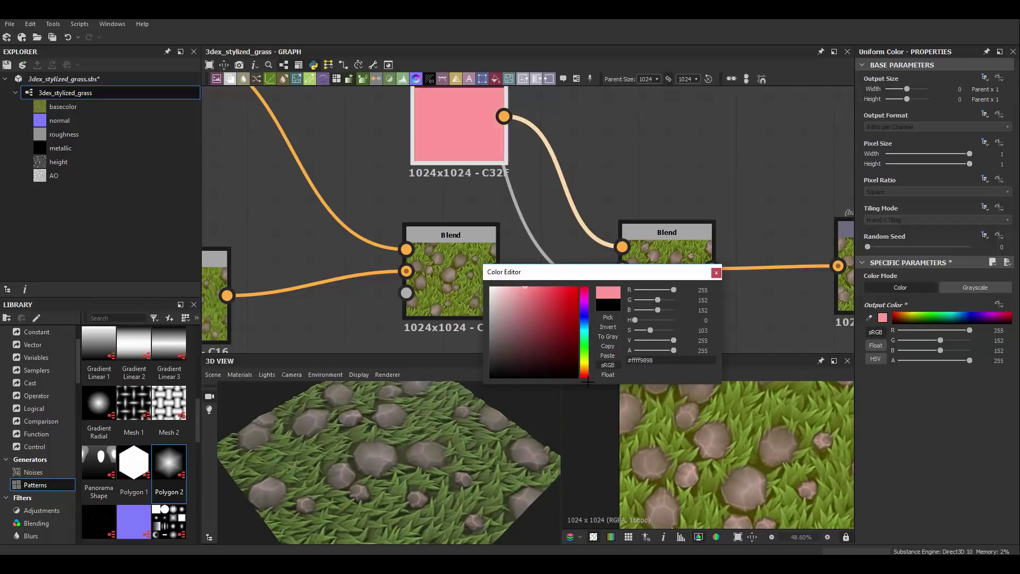
left_click_drag(594, 330, 587, 329)
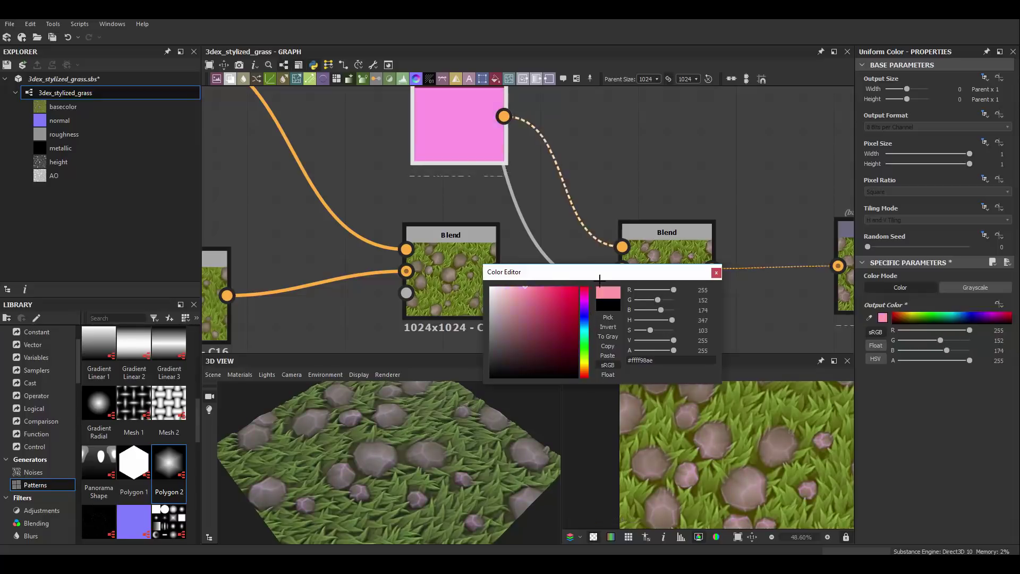
mouse_move(404, 451)
left_mouse_down()
mouse_move(442, 439)
mouse_move(365, 427)
mouse_move(382, 446)
mouse_move(424, 439)
left_mouse_up()
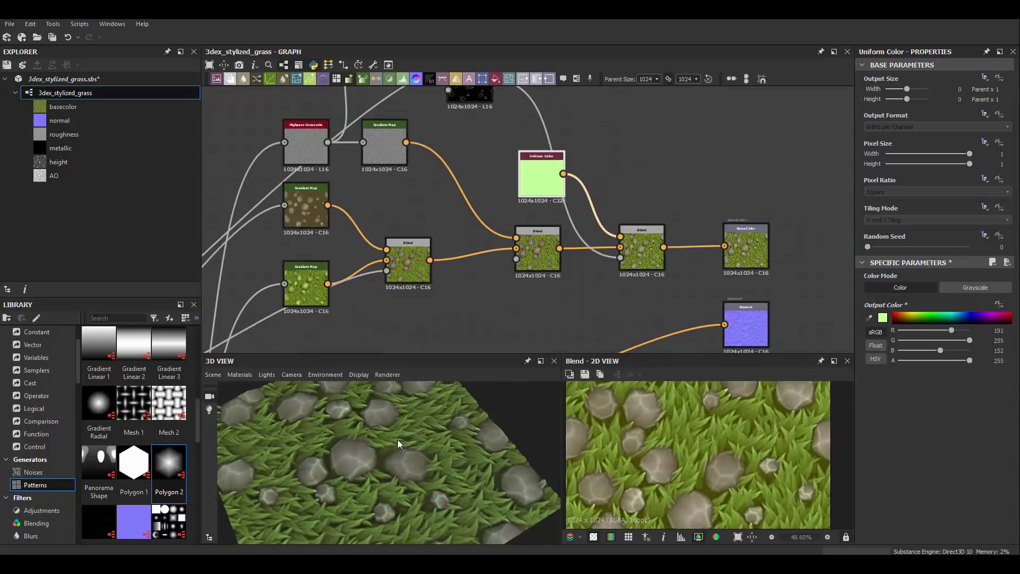
scroll(499, 158, "down", 2)
- Darken the edge mask's midtones slightly in its Levels node
double_click(495, 163)
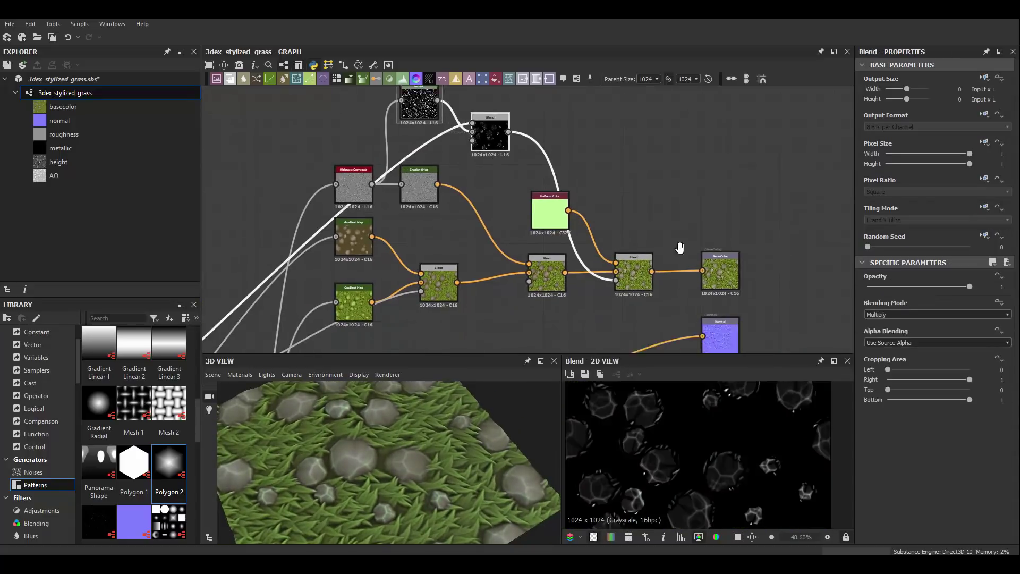
scroll(679, 246, "up", 2)
double_click(456, 135)
middle_click_drag(478, 239, 496, 279)
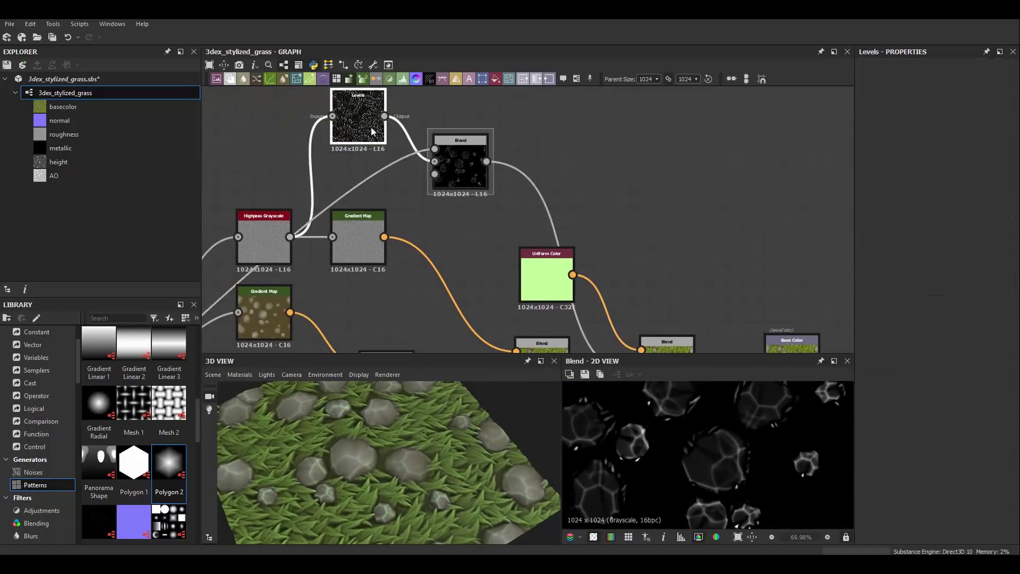
left_click(358, 120)
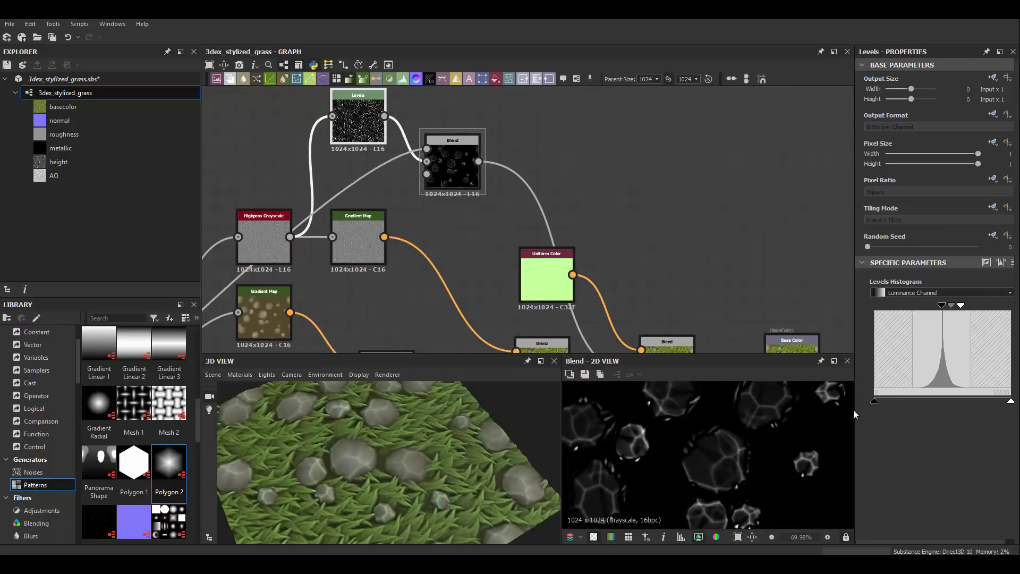
left_click_drag(950, 305, 952, 306)
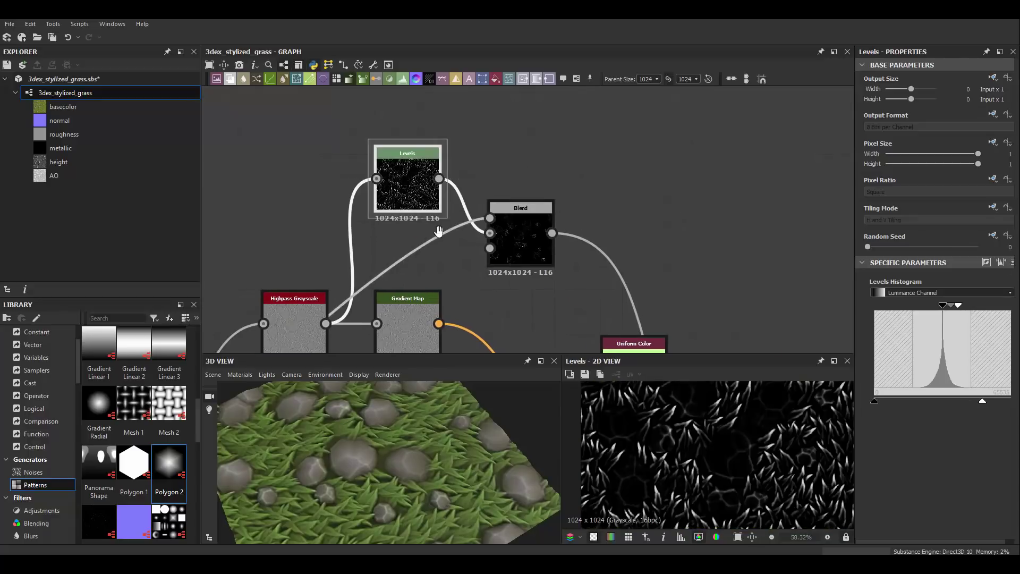
- Add a Slope Blur Grayscale driven by Perlin Noise and route it into the tint Blend
key("Return")
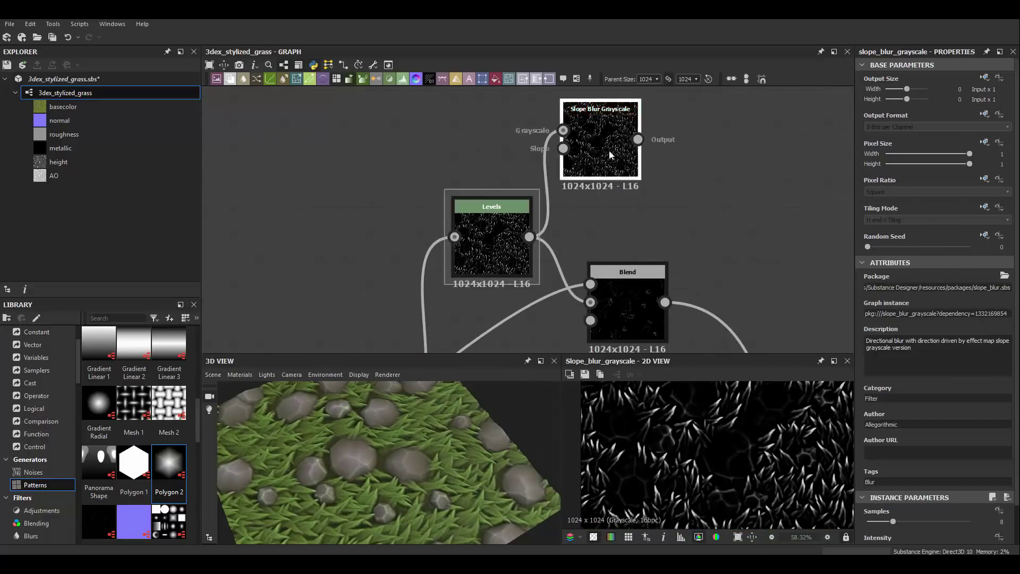
key("space")
type("perlin")
key("Return")
left_click_drag(613, 225, 619, 130)
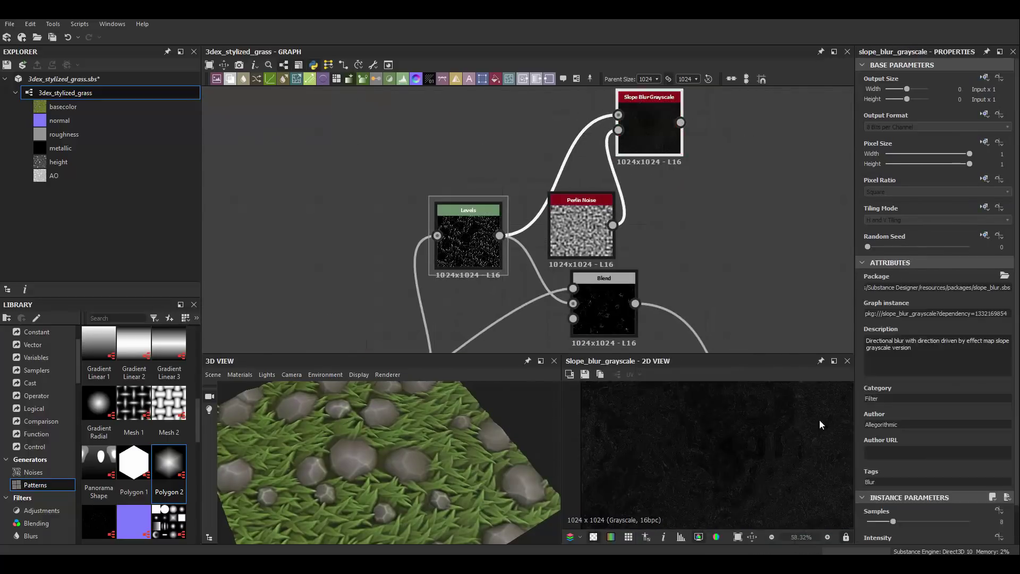
scroll(864, 480, "down", 1)
scroll(631, 174, "down", 1)
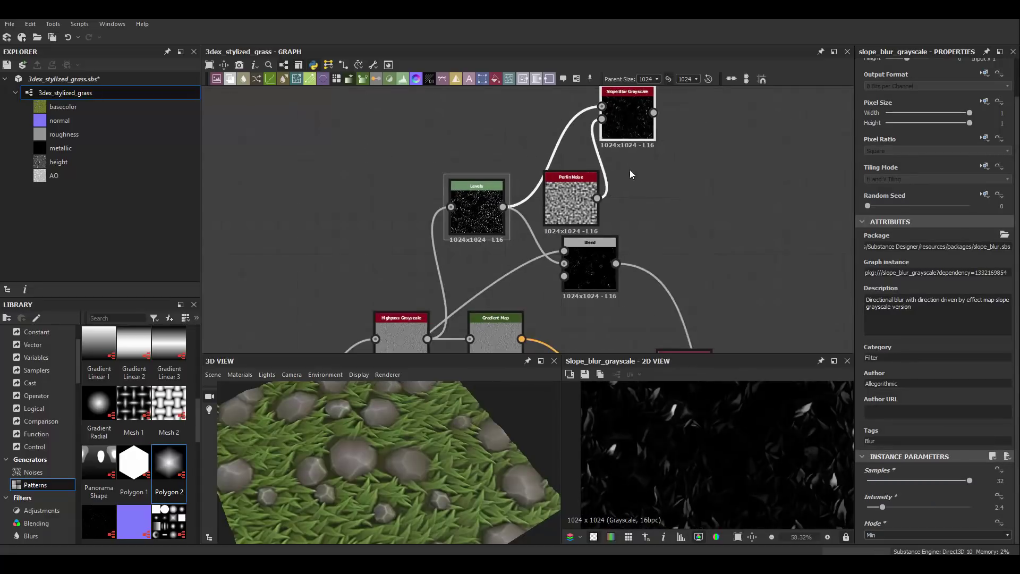
left_click_drag(641, 172, 628, 293)
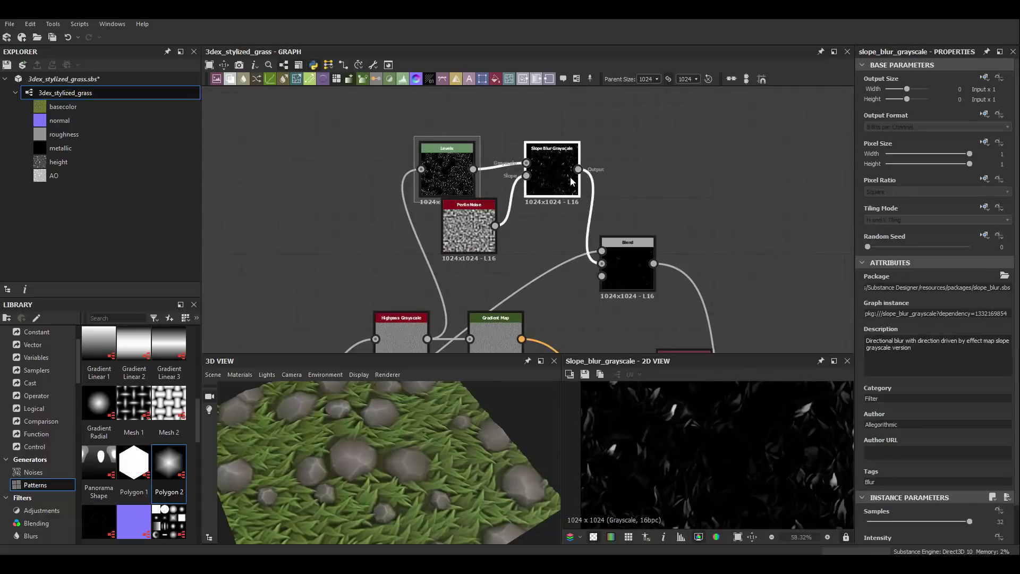
- Brighten the edge-mask Levels, set Slope Blur Samples to 32 and Perlin Noise Scale 54
left_click(447, 170)
left_click_drag(903, 306, 939, 307)
scroll(478, 238, "up", 1)
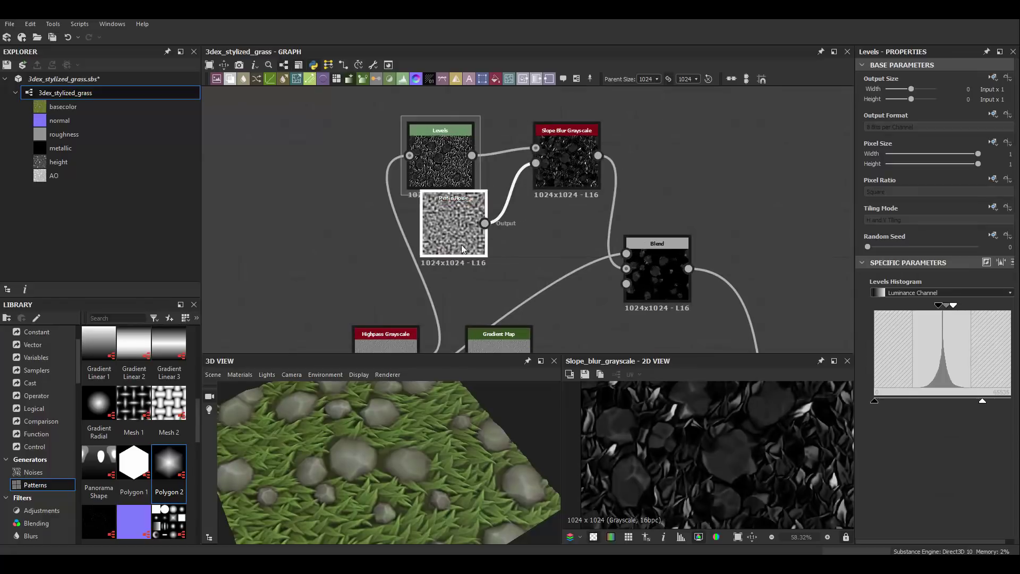
left_click(566, 159)
scroll(935, 318, "down", 5)
left_click_drag(930, 508, 870, 507)
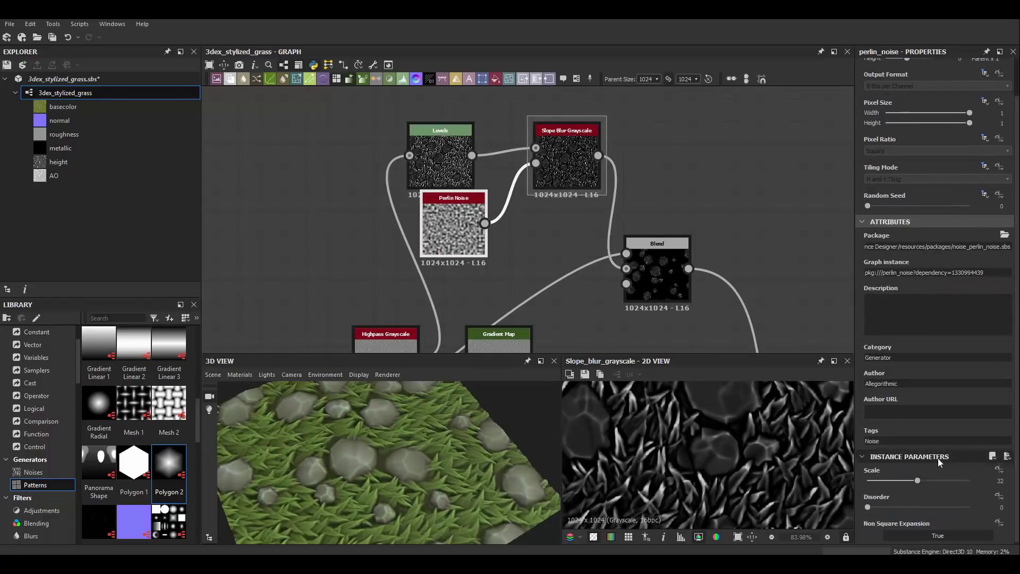
left_click_drag(918, 480, 953, 480)
- Set the green edge-tint Blend opacity to 0.69 and review the base colour
middle_click_drag(744, 265, 623, 98)
double_click(749, 327)
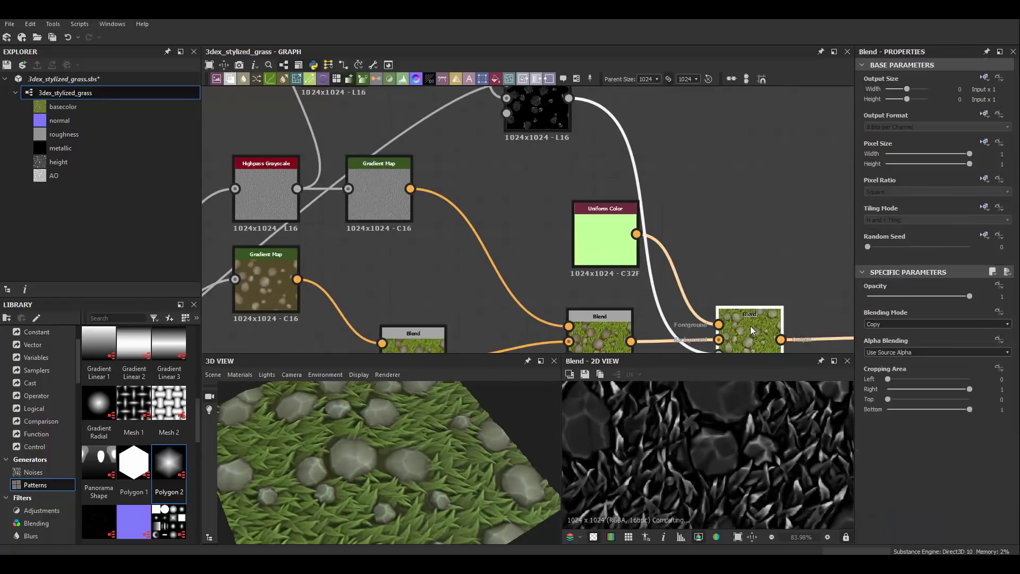
left_click_drag(913, 286, 938, 286)
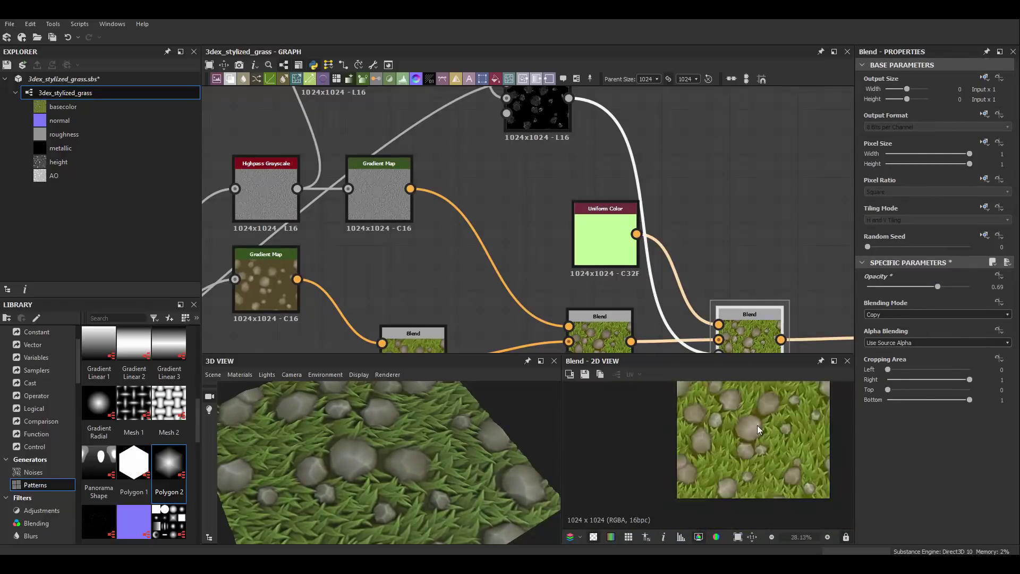
scroll(751, 426, "down", 1)
scroll(420, 440, "up", 2)
left_click_drag(421, 439, 415, 428)
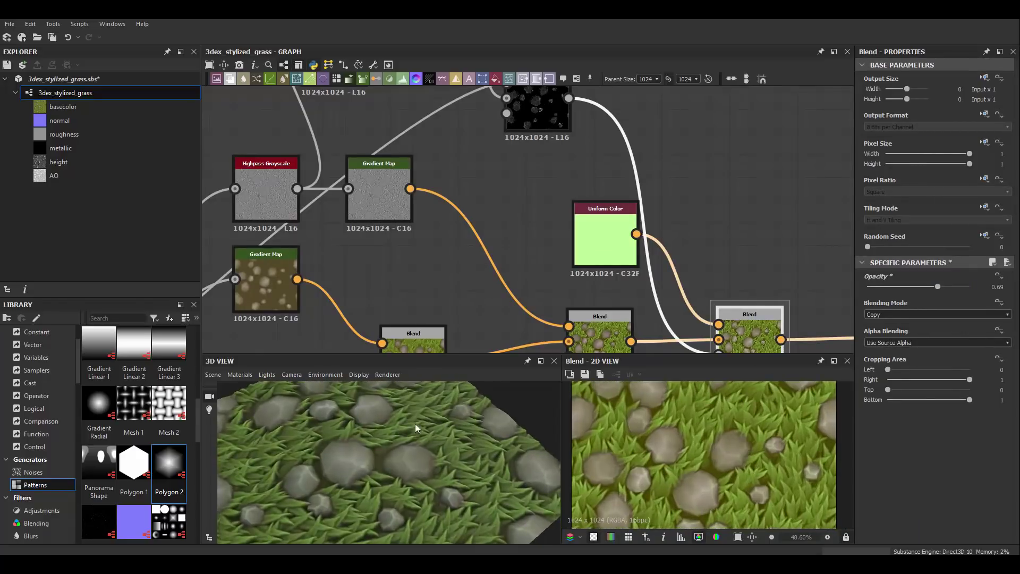
scroll(441, 415, "down", 3)
scroll(557, 260, "down", 3)
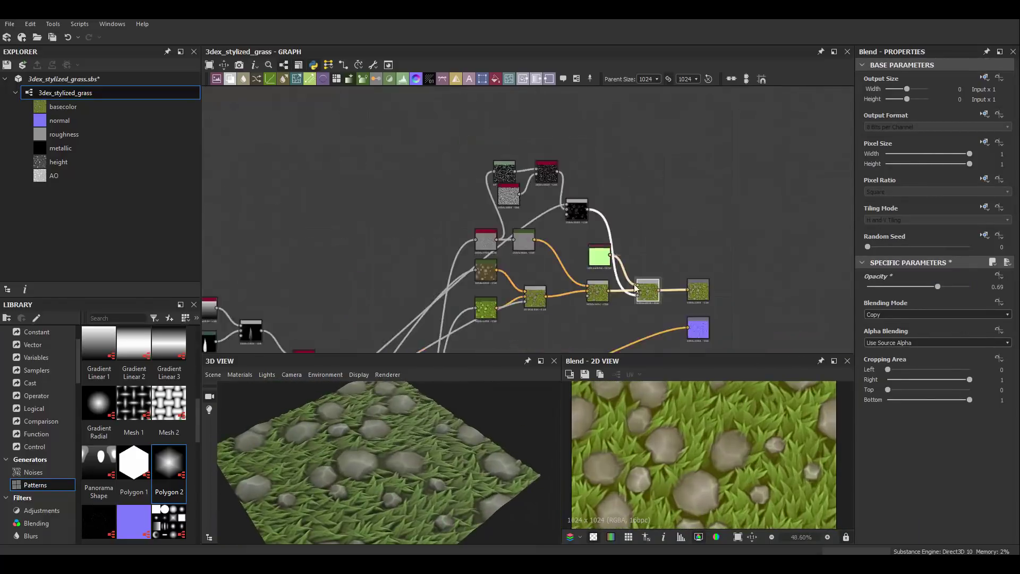
middle_click_drag(557, 260, 604, 179)
scroll(653, 223, "up", 1)
mouse_move(519, 270)
middle_mouse_down()
mouse_move(606, 250)
mouse_move(582, 254)
middle_mouse_up()
- Add a Levels node after the Tile Sampler pebble output
middle_click_drag(238, 308, 319, 256)
left_click(316, 314)
key("ctrl+l")
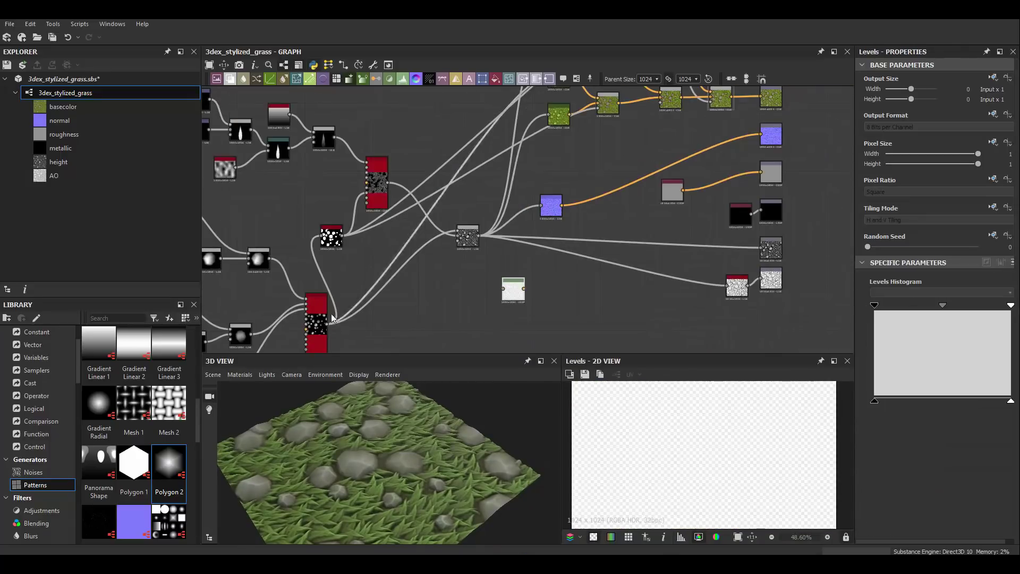
- Insert a Blend before the Roughness output and a Gradient Map after Levels
middle_click_drag(602, 257, 498, 279)
middle_click_drag(604, 231, 604, 190)
scroll(604, 189, "up", 3)
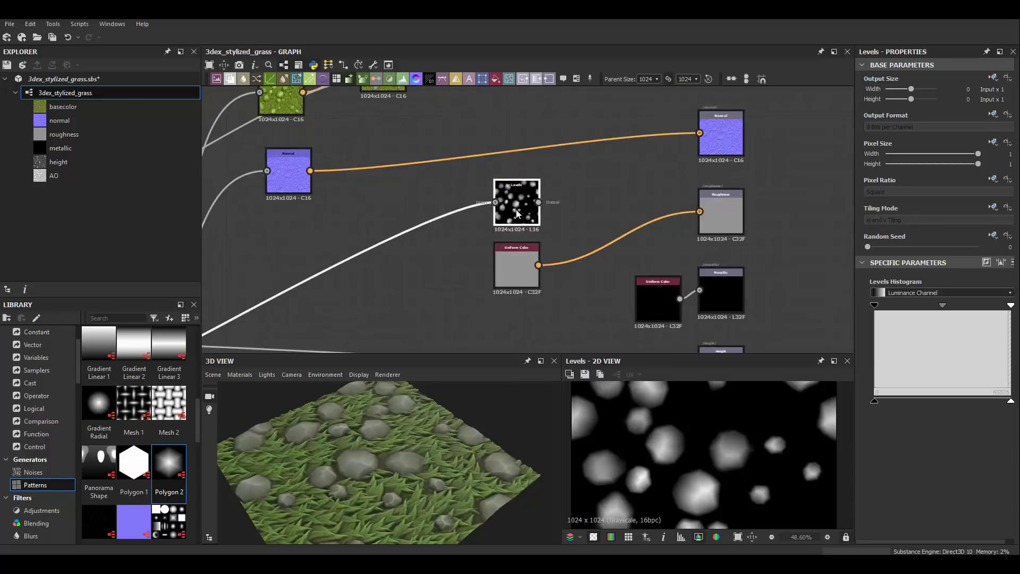
middle_click_drag(583, 231, 572, 242)
right_click(566, 242)
left_click(563, 297)
scroll(563, 296, "up", 2)
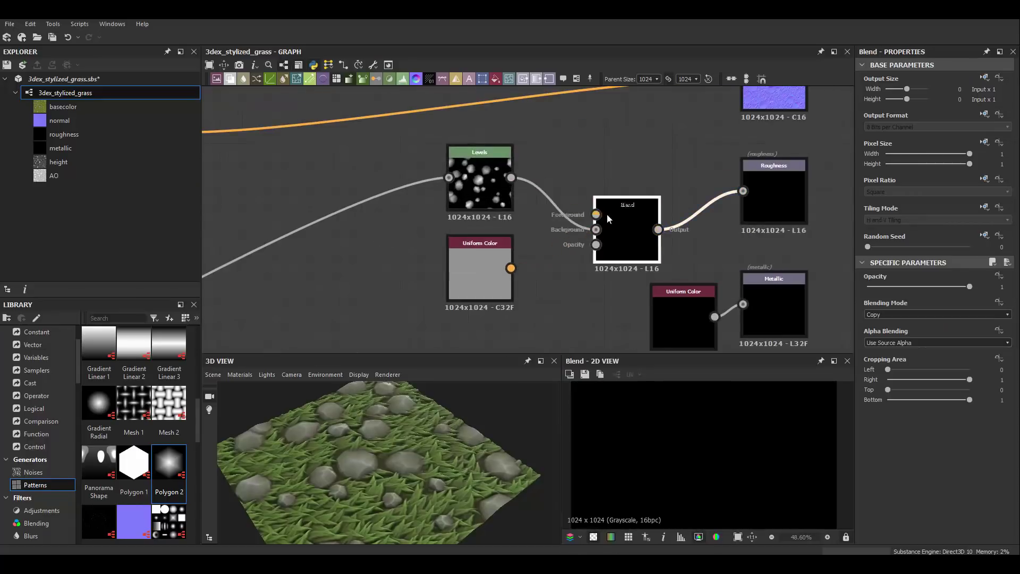
right_click(538, 199)
left_click(534, 201)
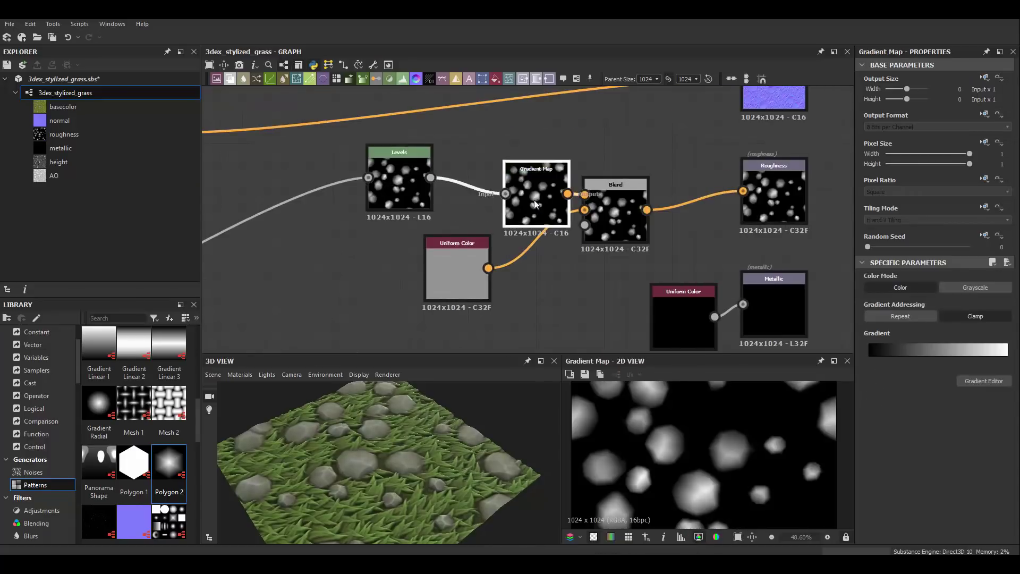
- Set the roughness Blend to Subtract at 0.12 opacity, with base grey 207
left_click(615, 212)
left_click(937, 314)
left_click(942, 349)
key("Down")
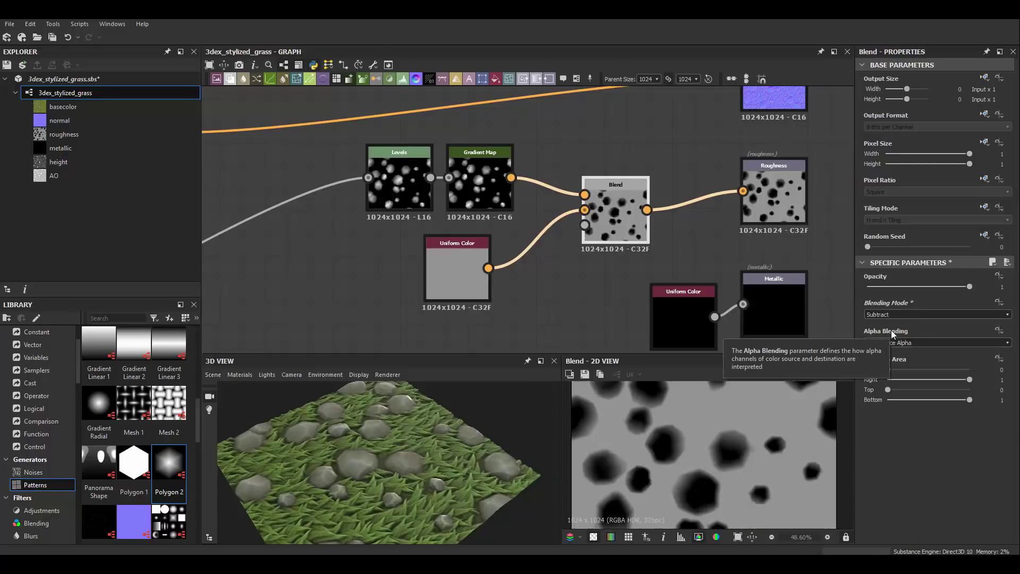
left_click_drag(970, 286, 904, 287)
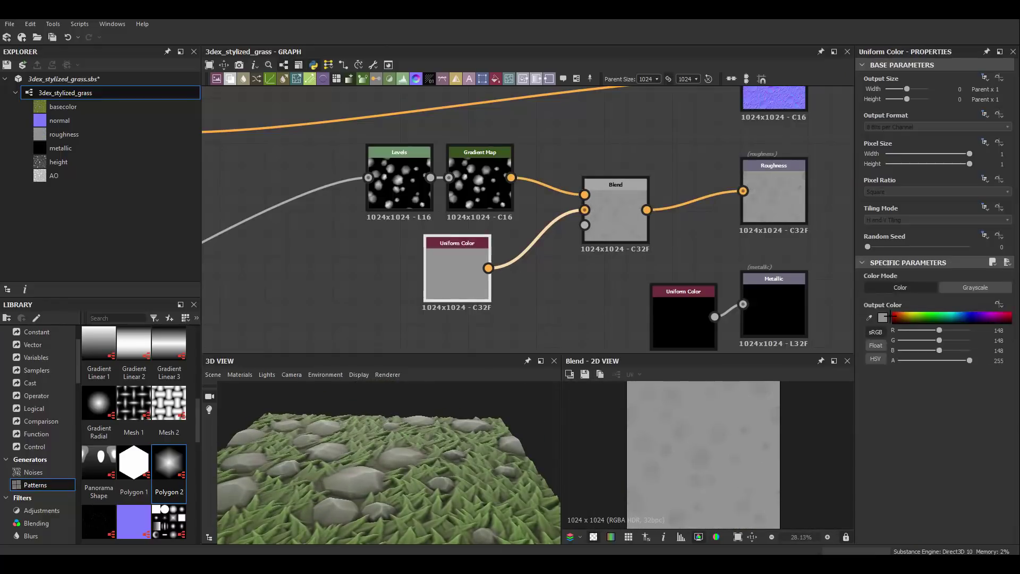
left_click_drag(494, 311, 467, 306)
left_click(715, 274)
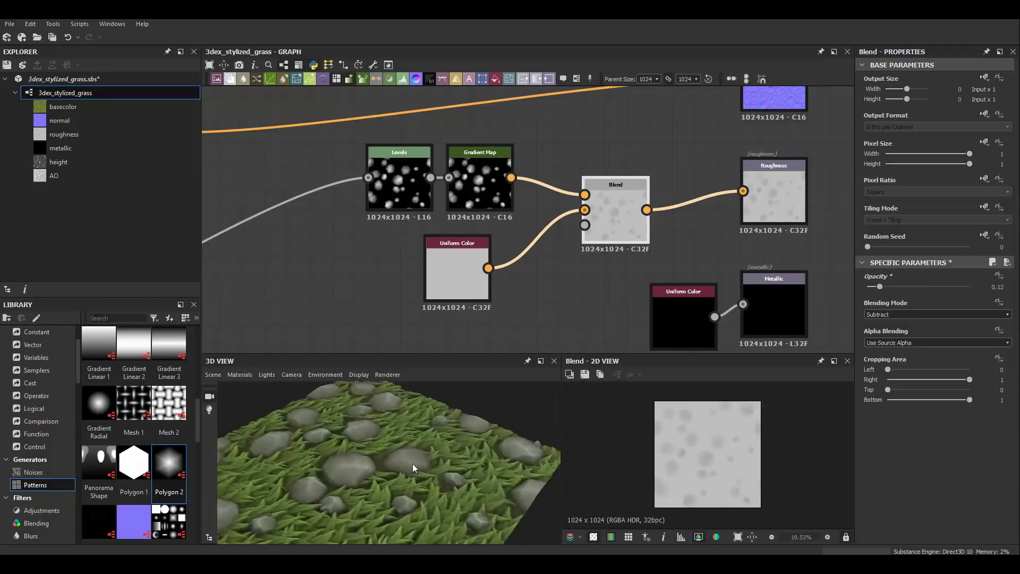
- Set the Tile Sampler's pebble X Amount to 15 and check the 3D preview
scroll(646, 185, "down", 5)
left_click(637, 163)
scroll(525, 234, "up", 3)
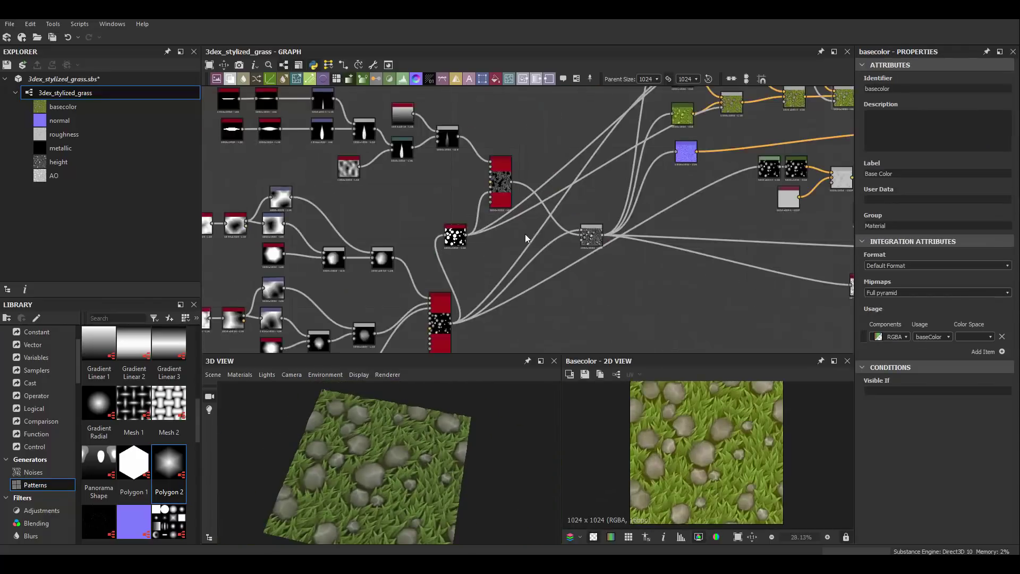
left_click(460, 172)
scroll(907, 423, "down", 5)
left_click_drag(903, 394, 891, 394)
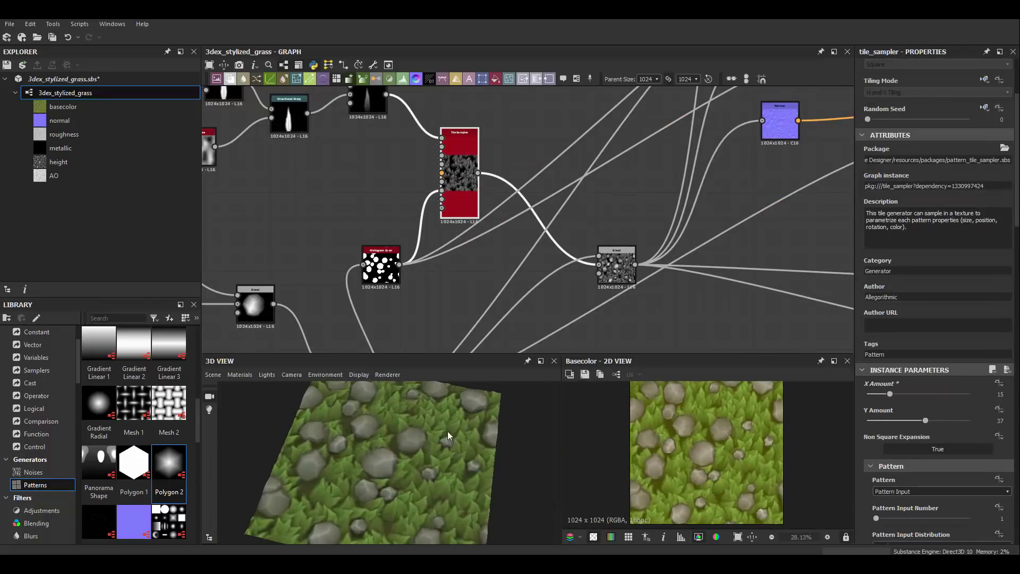
mouse_move(447, 431)
left_mouse_down()
mouse_move(419, 422)
mouse_move(354, 438)
mouse_move(419, 478)
mouse_move(509, 445)
mouse_move(453, 426)
left_mouse_up()
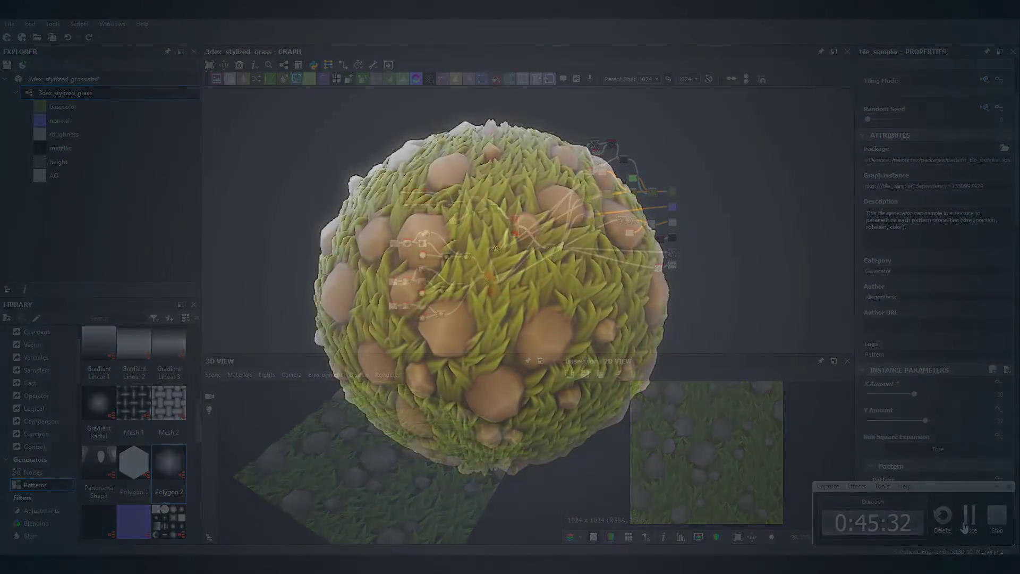